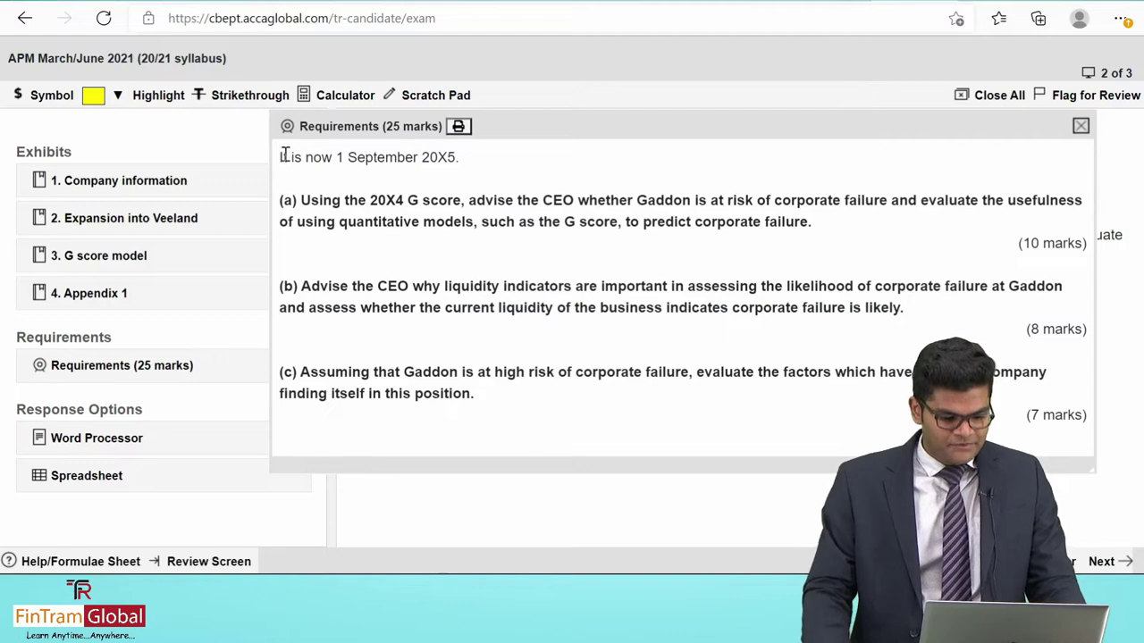
# Copy the whole requirements text into the Word Processor answer and close the Requirements window.
pyautogui.moveTo(281, 158); pyautogui.dragTo(1085, 434)
pyautogui.hotkey('ctrl', 'c')
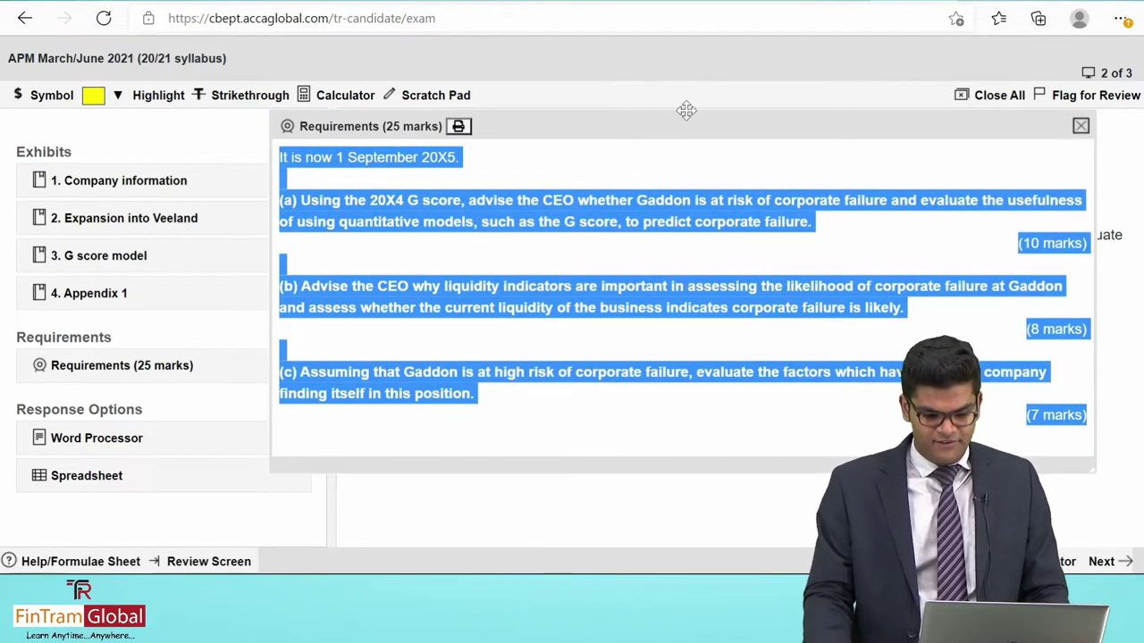
pyautogui.moveTo(684, 127); pyautogui.dragTo(645, 106)
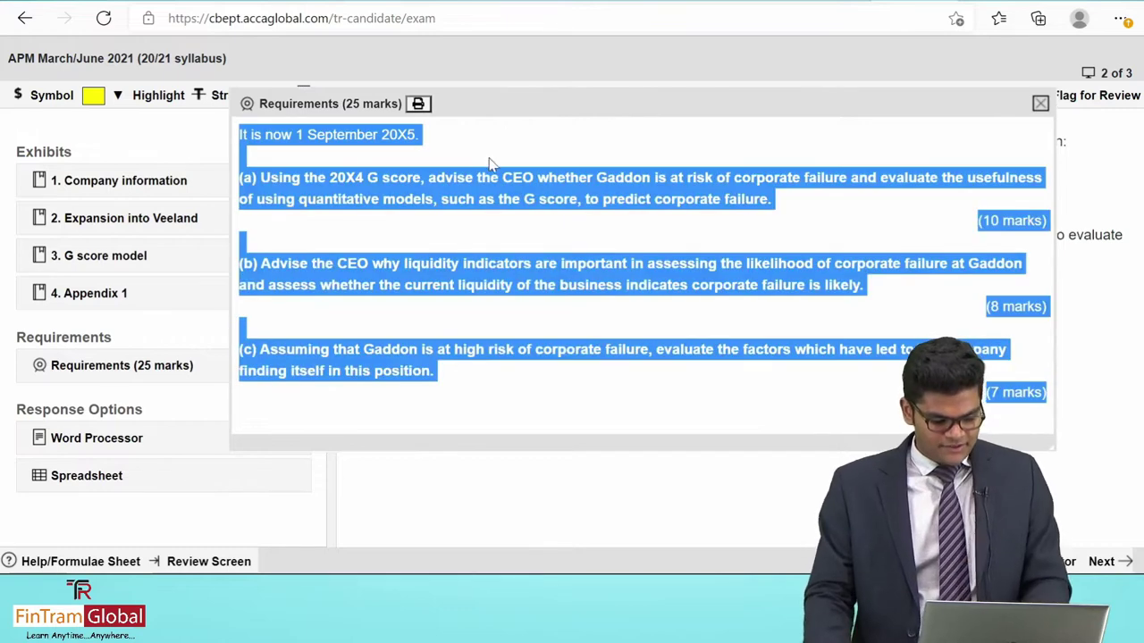
pyautogui.click(77, 437)
pyautogui.hotkey('ctrl', 'v')
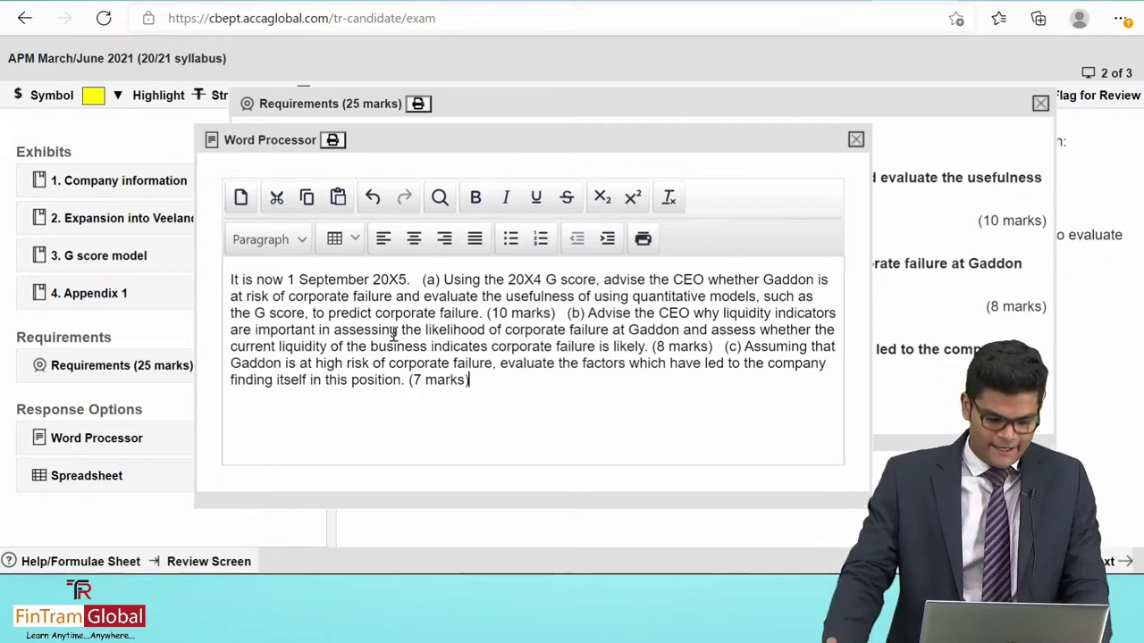
pyautogui.click(579, 97)
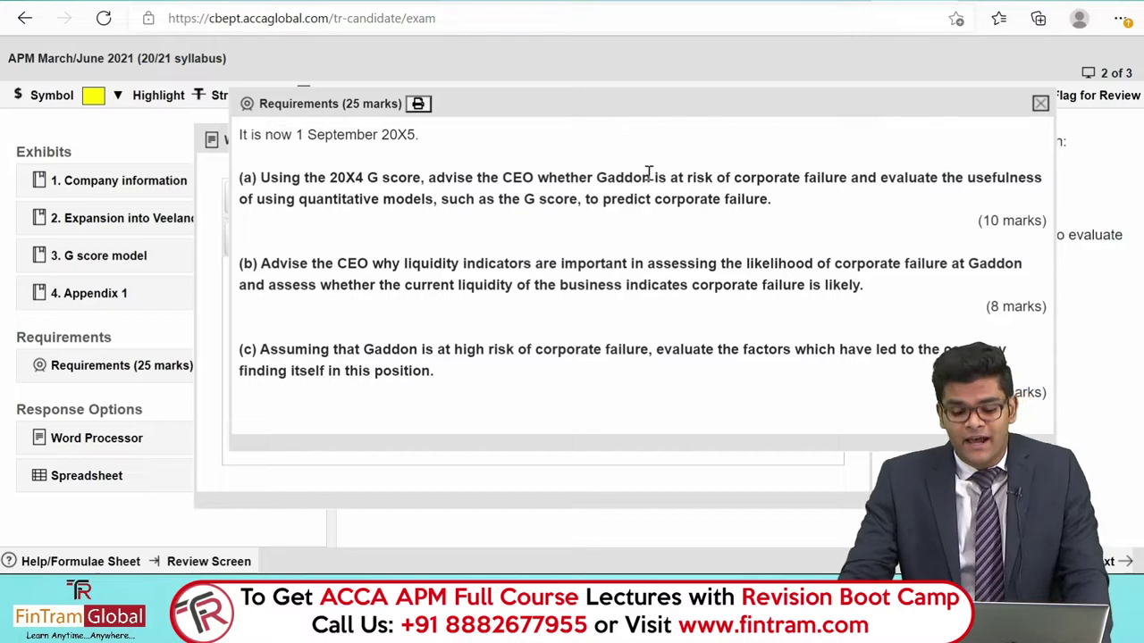
pyautogui.click(1039, 102)
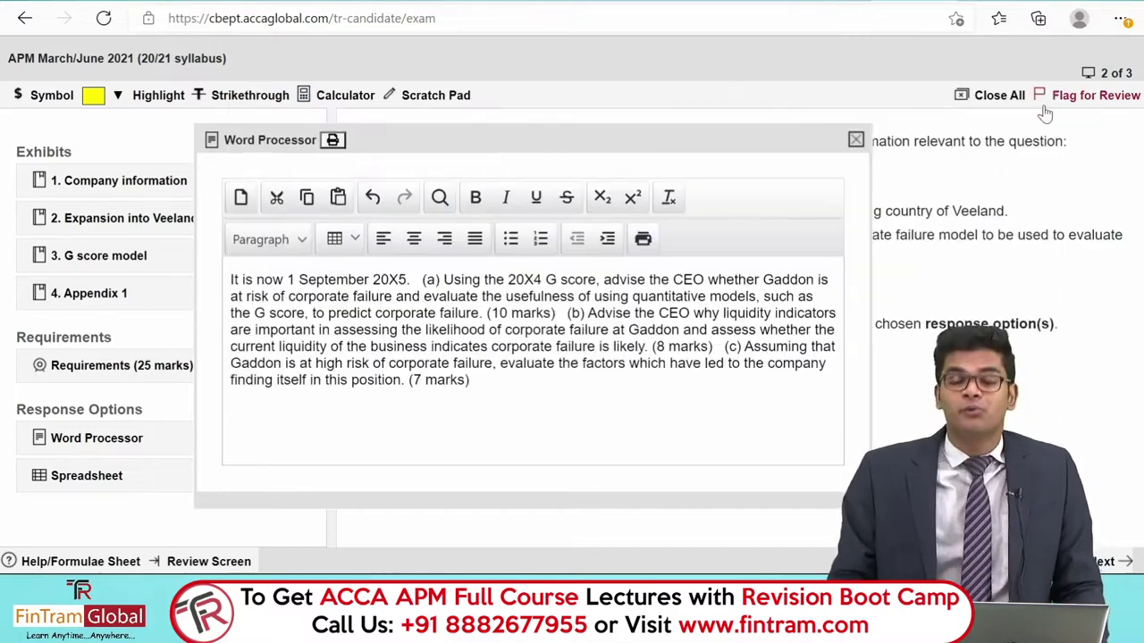
pyautogui.moveTo(576, 132); pyautogui.dragTo(651, 85)
# Start parts (a), (b) and (c) of the pasted requirements on separate paragraphs.
pyautogui.click(500, 233)
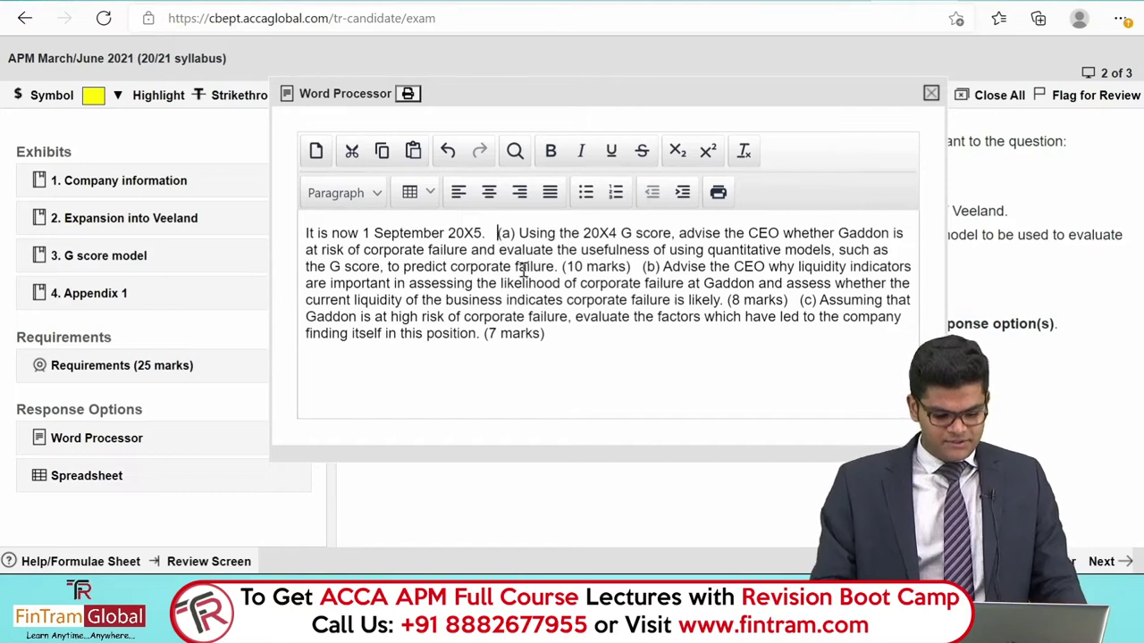
pyautogui.press('Return')
pyautogui.click(433, 297)
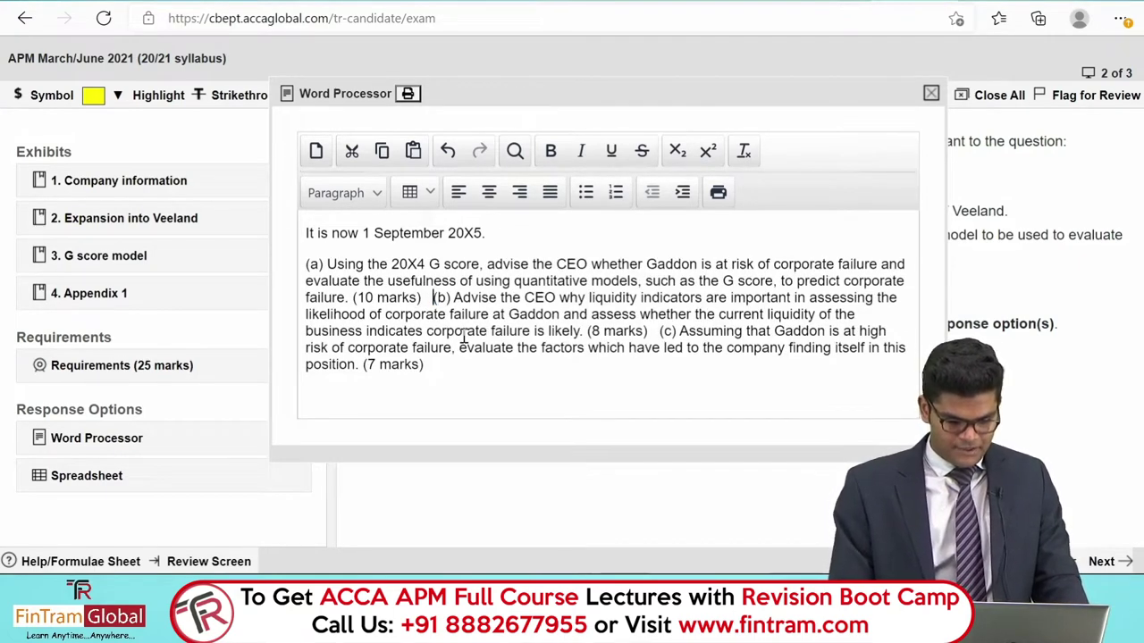
pyautogui.press('Return')
pyautogui.click(535, 362)
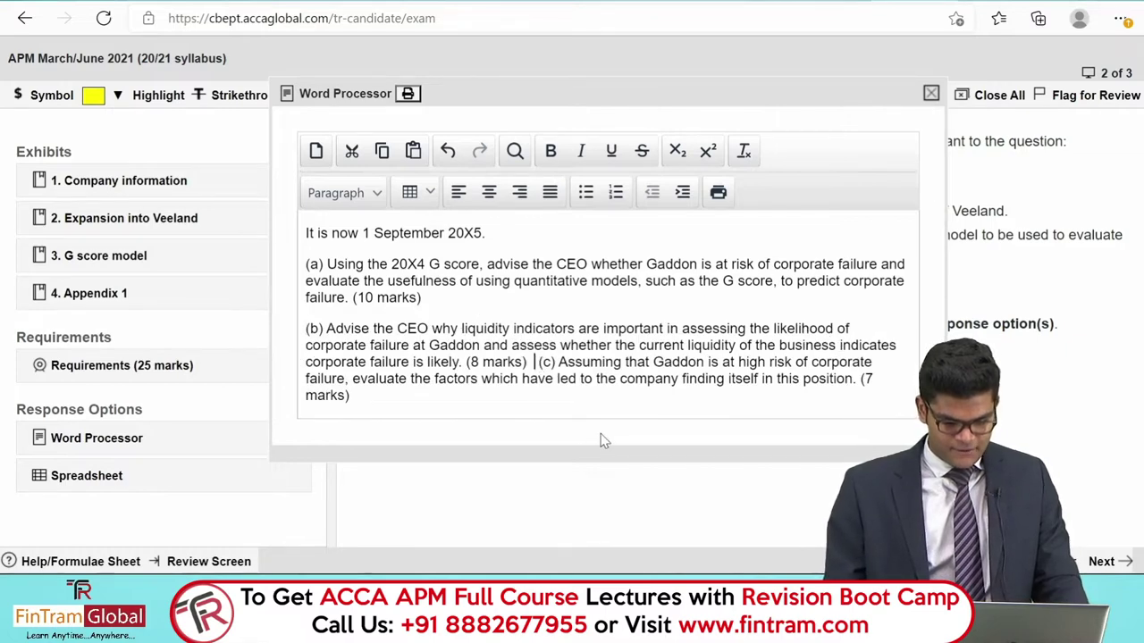
pyautogui.press('Return')
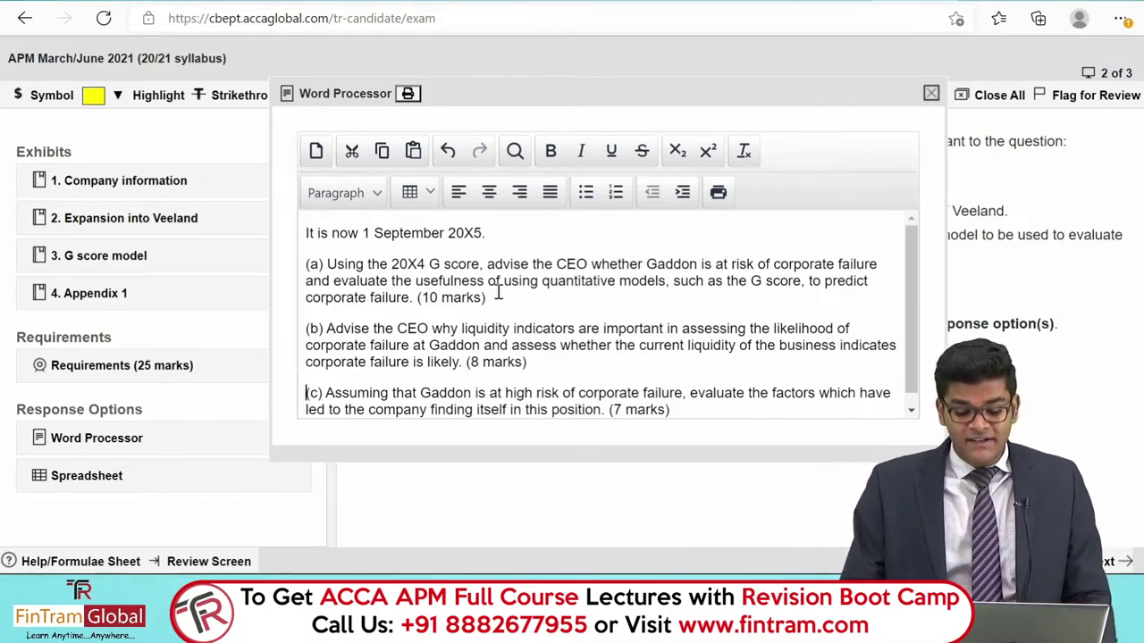
pyautogui.moveTo(493, 297); pyautogui.dragTo(611, 280)
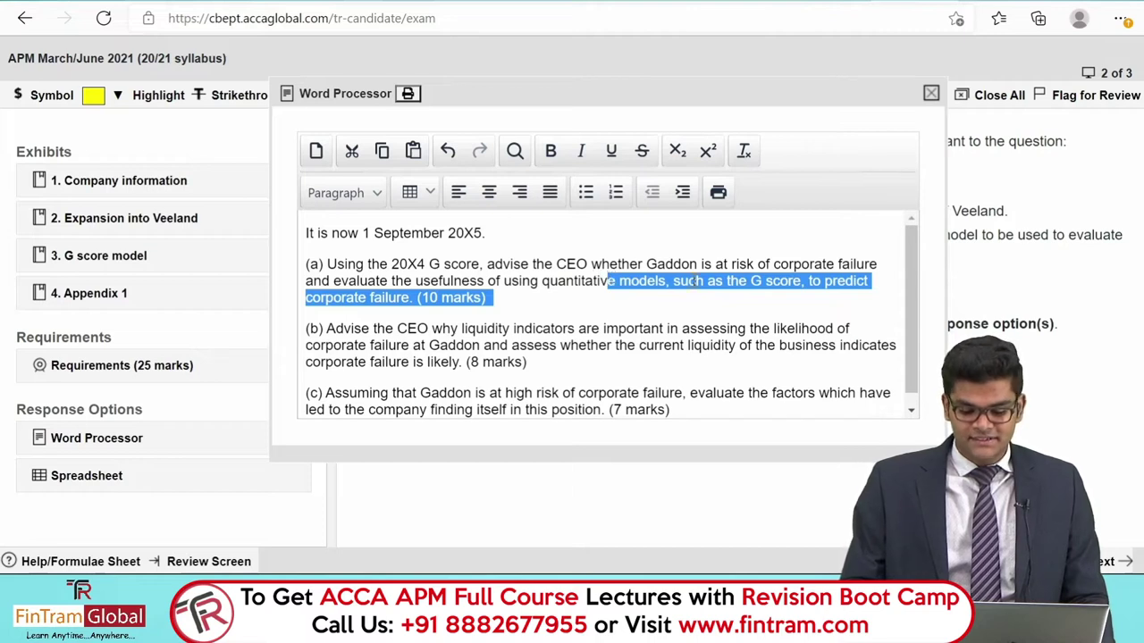
pyautogui.click(865, 280)
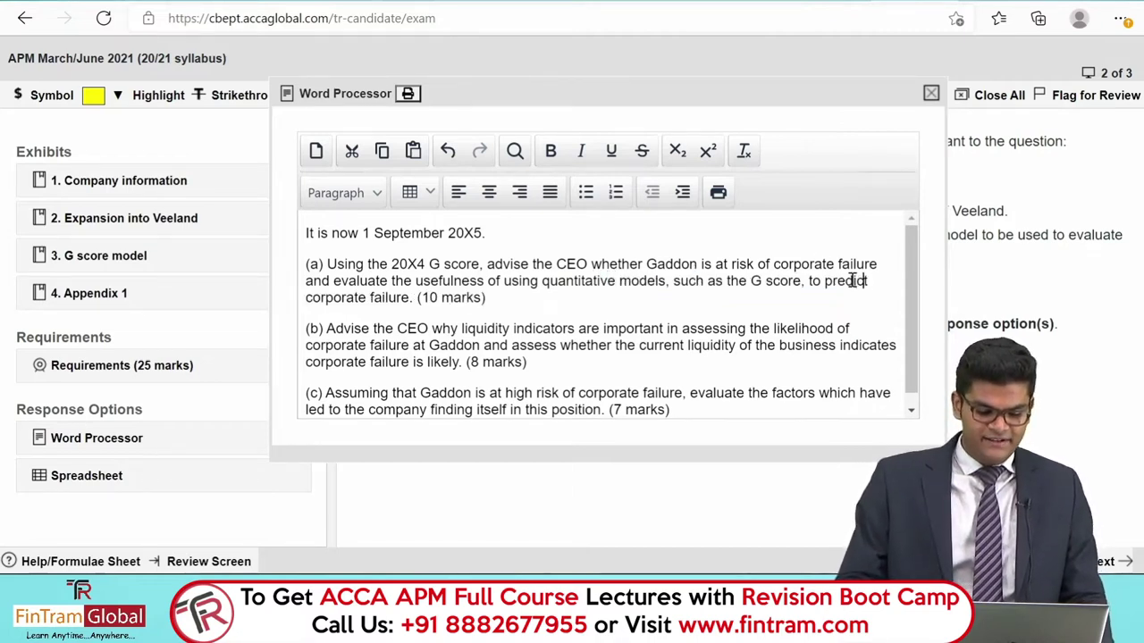
pyautogui.click(527, 299)
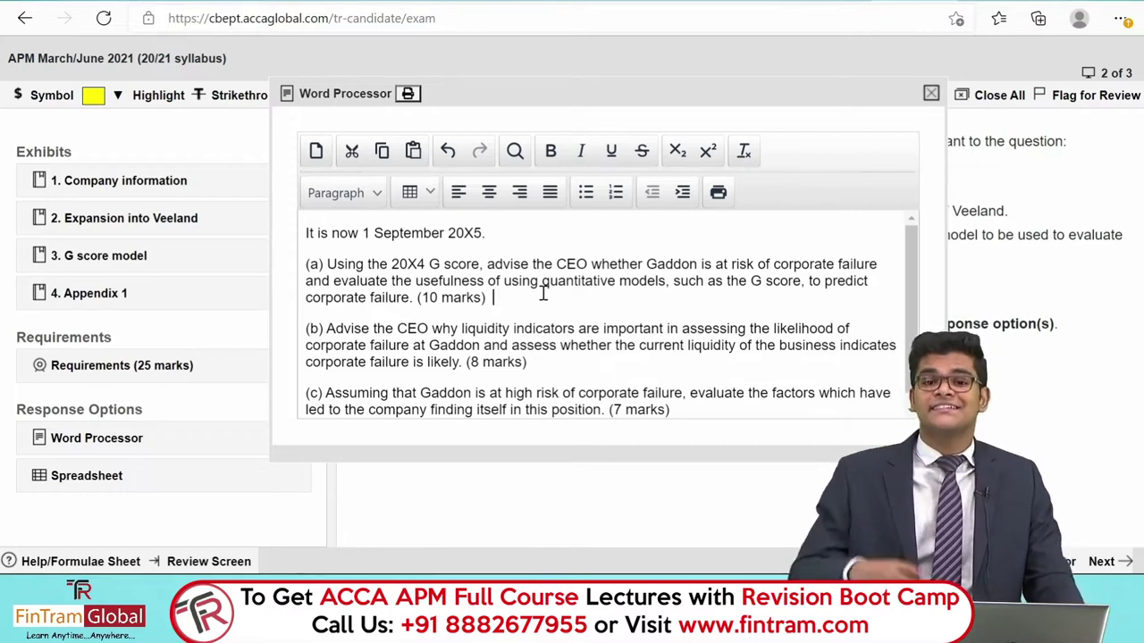
pyautogui.click(542, 295)
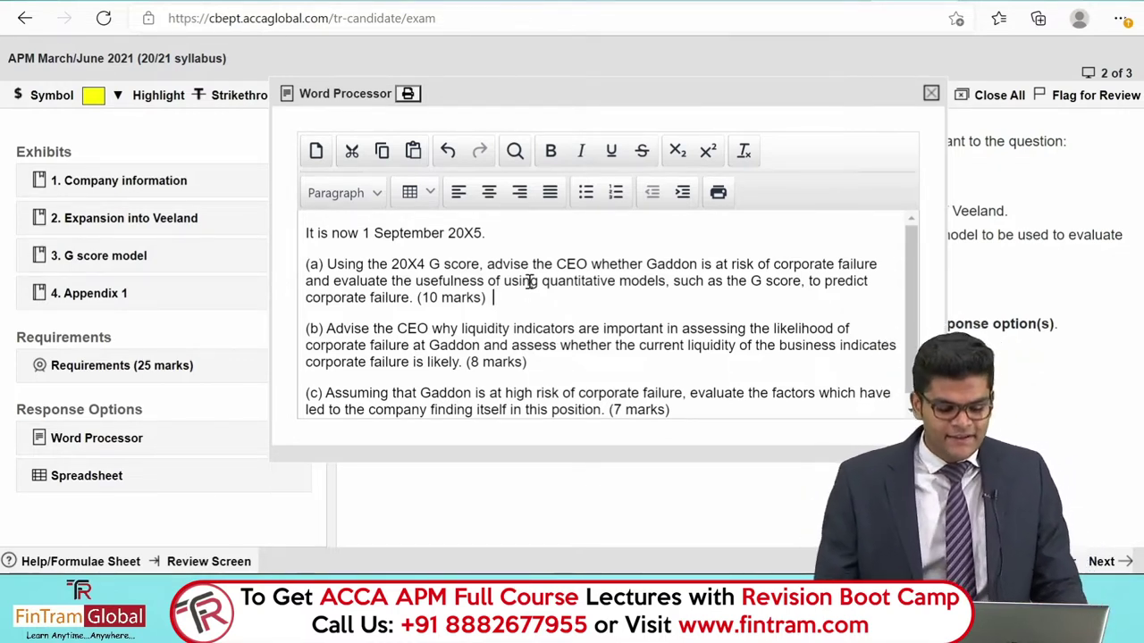
pyautogui.moveTo(483, 265); pyautogui.dragTo(838, 258)
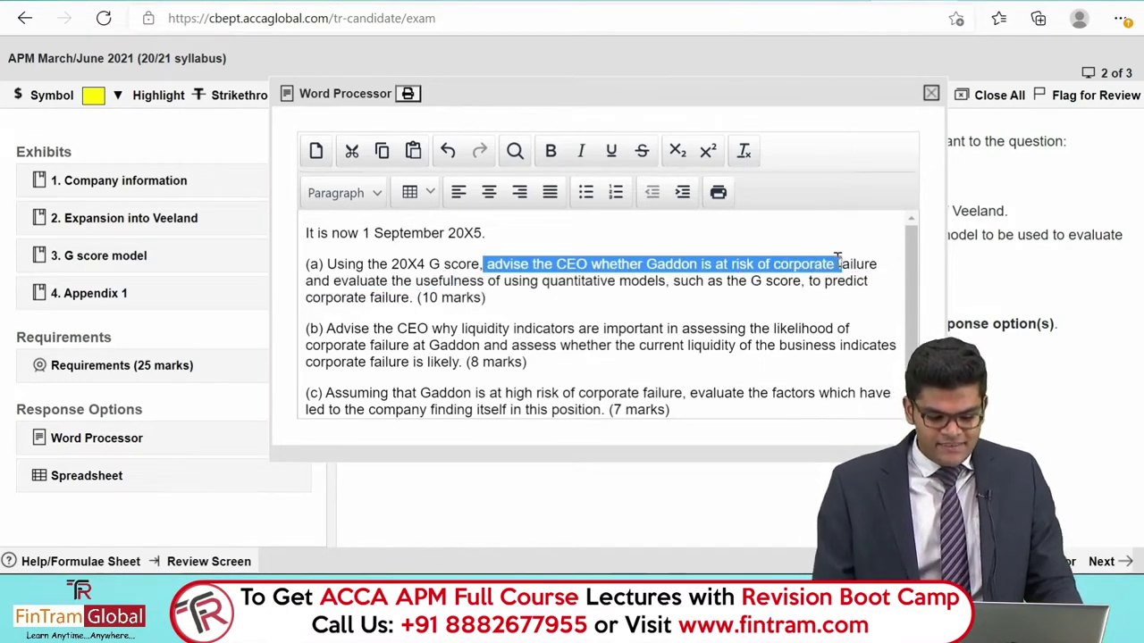
pyautogui.click(387, 284)
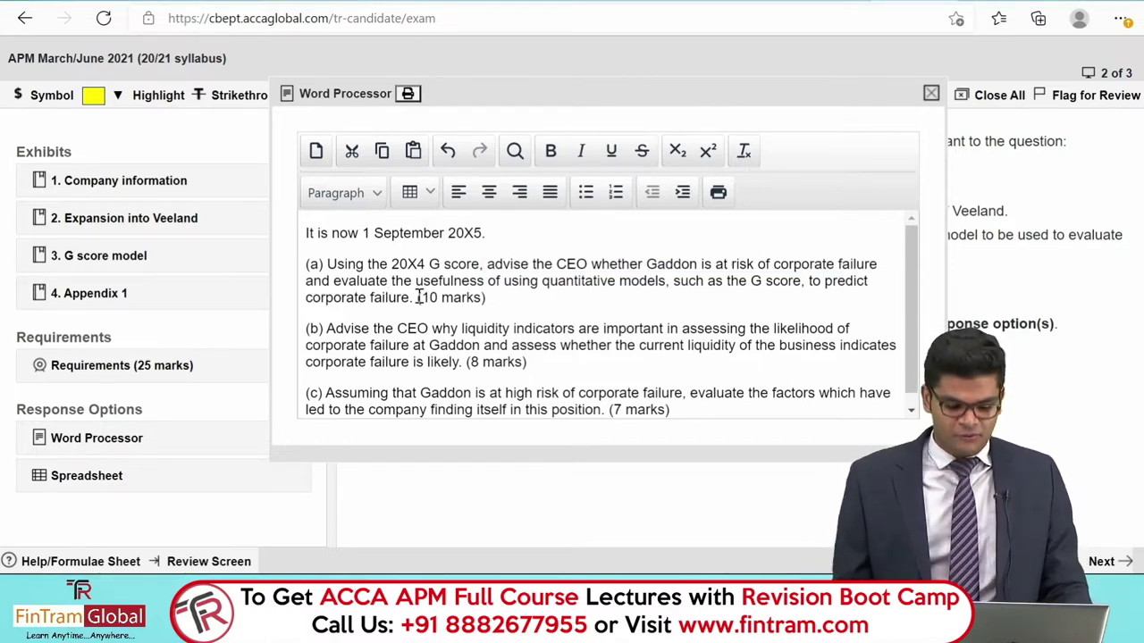
pyautogui.moveTo(333, 282); pyautogui.dragTo(802, 284)
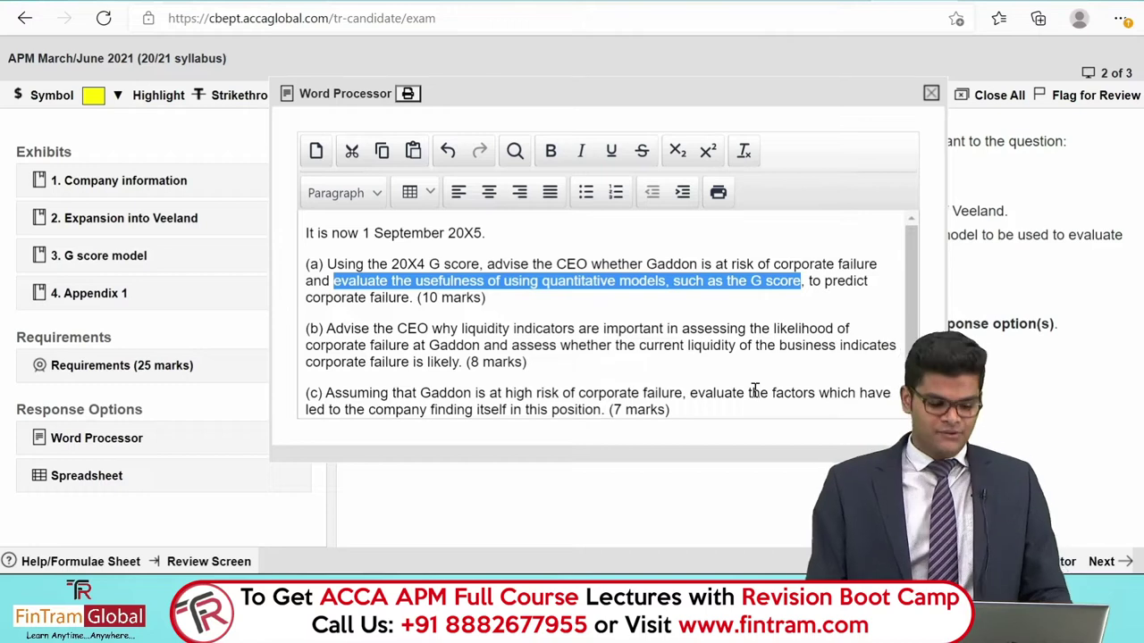
pyautogui.scroll(-1, 556, 340)
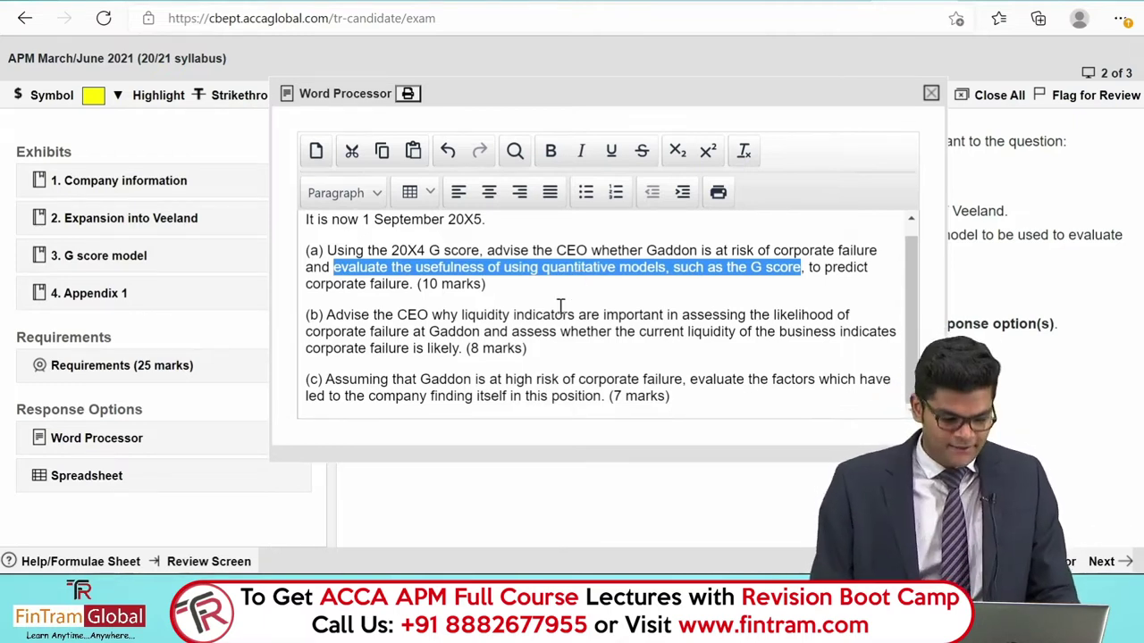
pyautogui.click(560, 306)
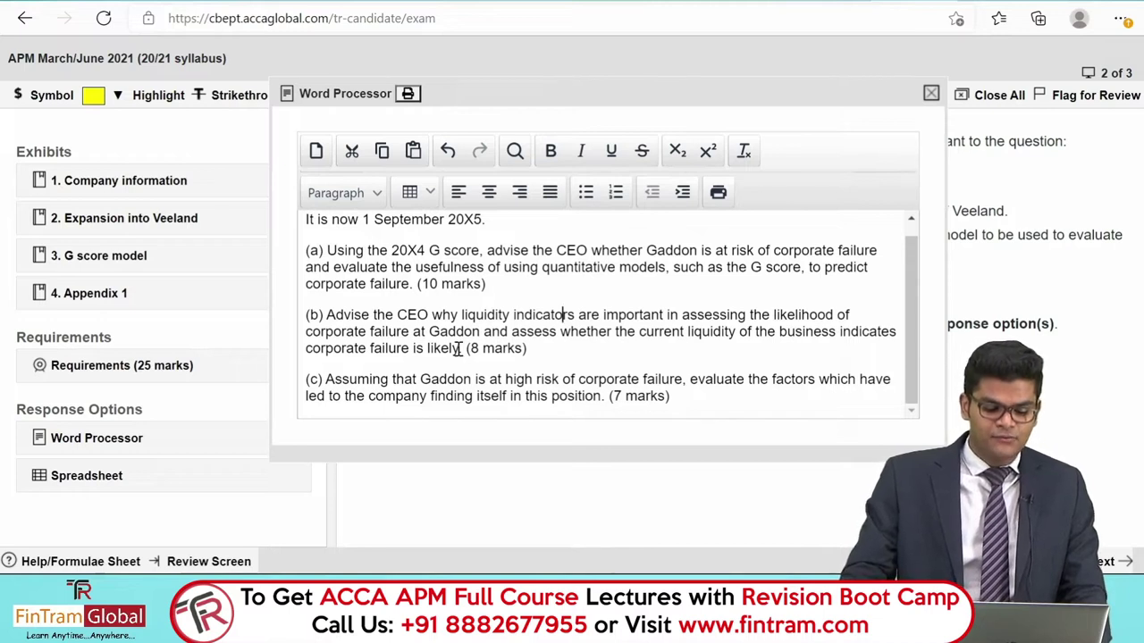
# Pick out part (b)'s 8 marks and liquidity indicators wording, then part (c)'s 7 marks.
pyautogui.moveTo(469, 349); pyautogui.dragTo(522, 350)
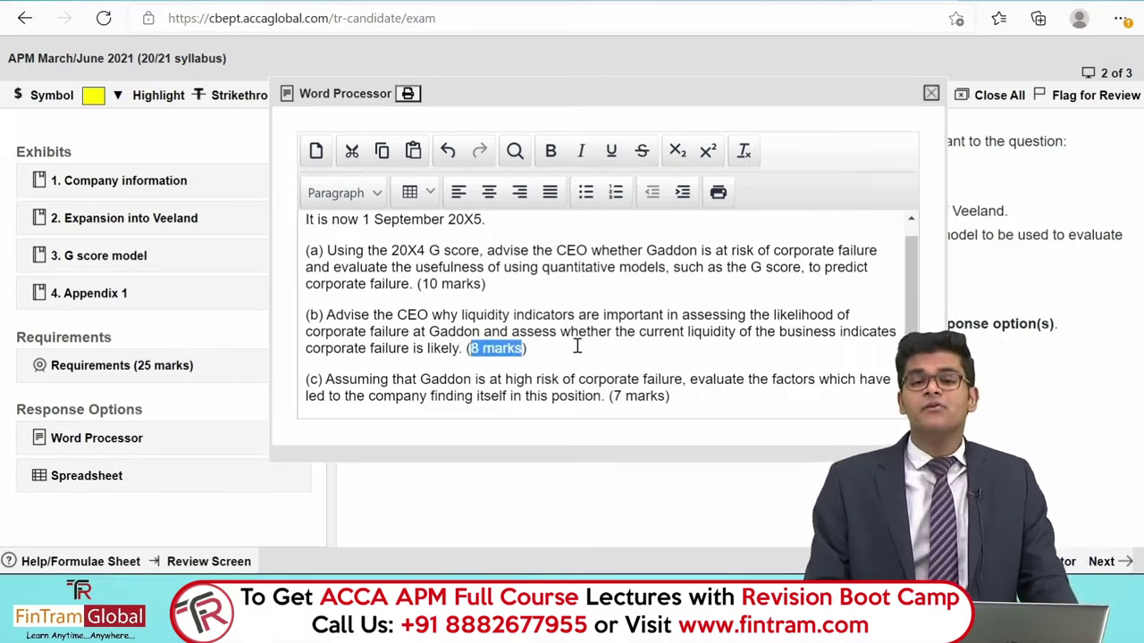
pyautogui.moveTo(484, 317); pyautogui.dragTo(568, 318)
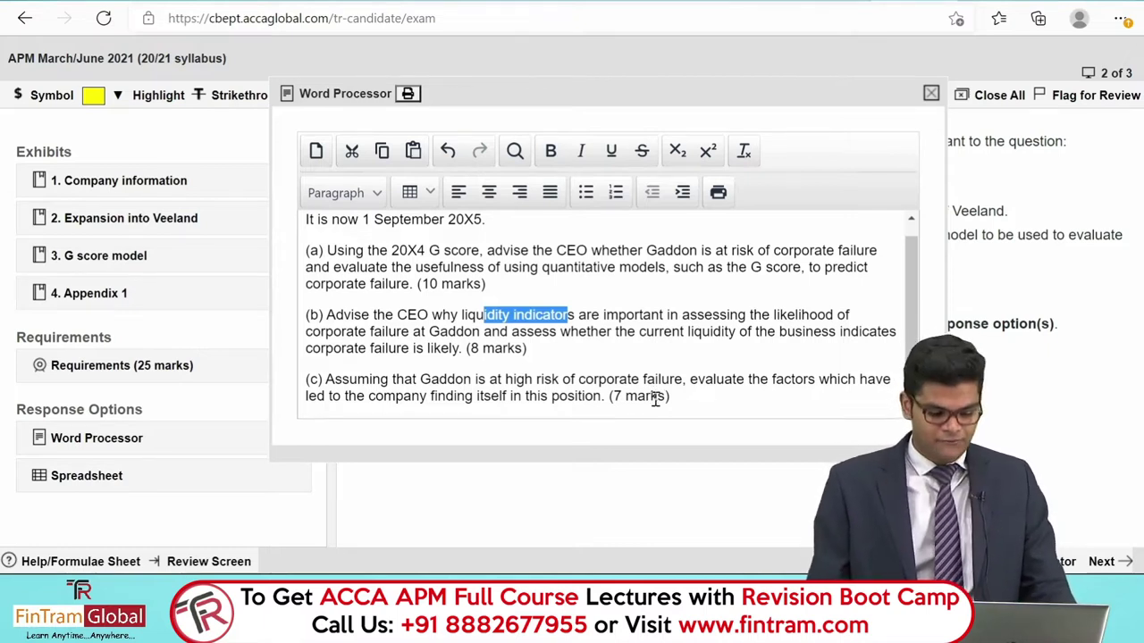
pyautogui.click(543, 351)
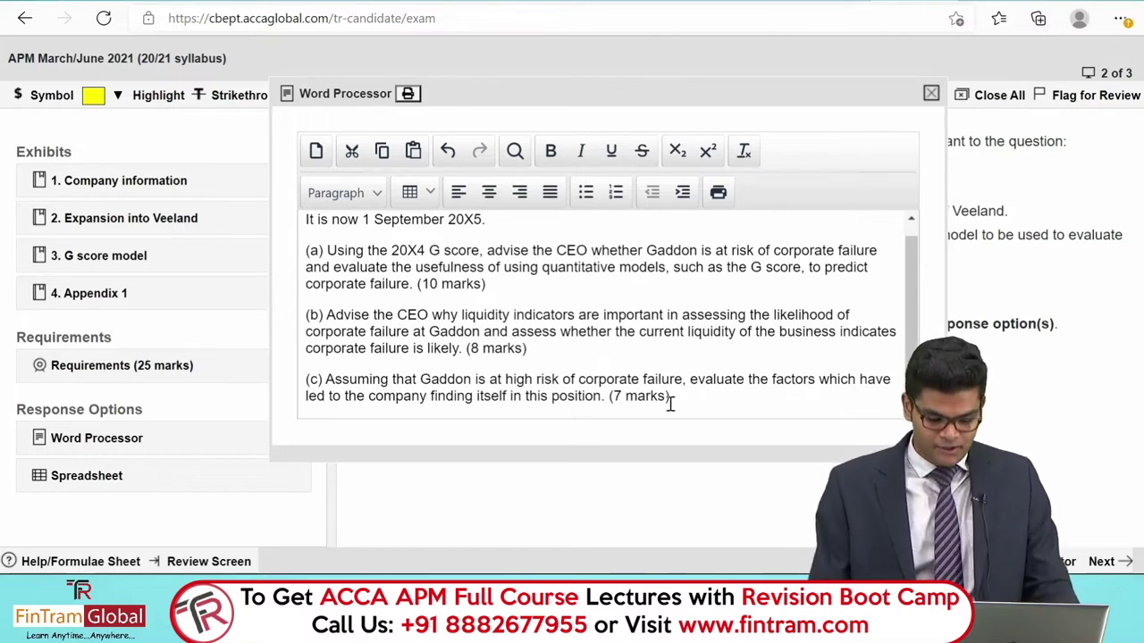
pyautogui.moveTo(616, 396); pyautogui.dragTo(668, 399)
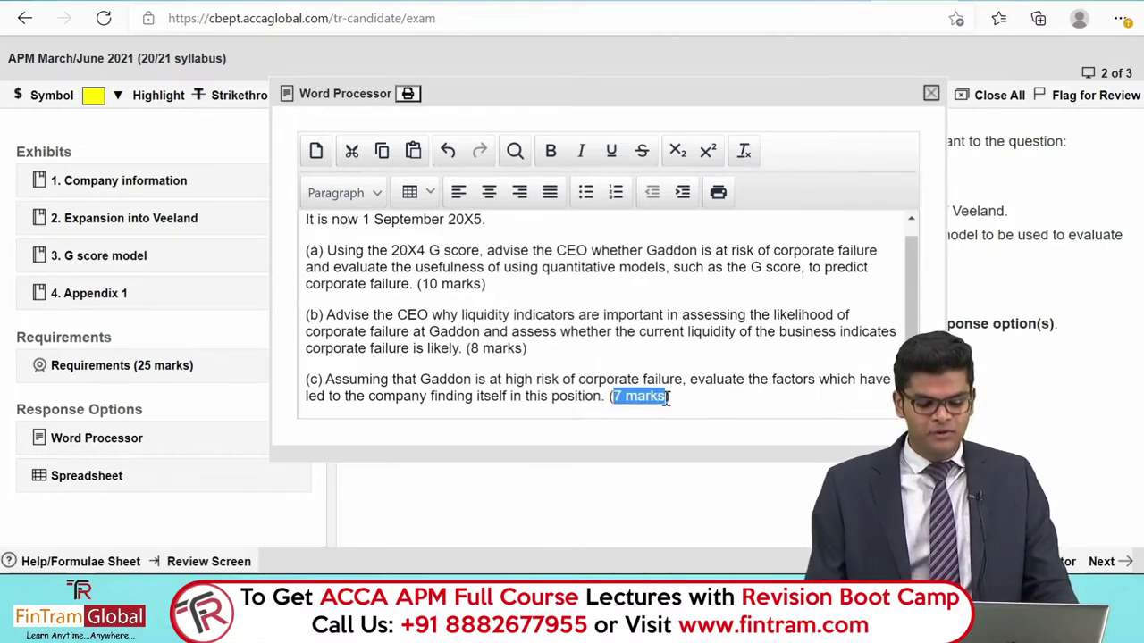
pyautogui.click(753, 370)
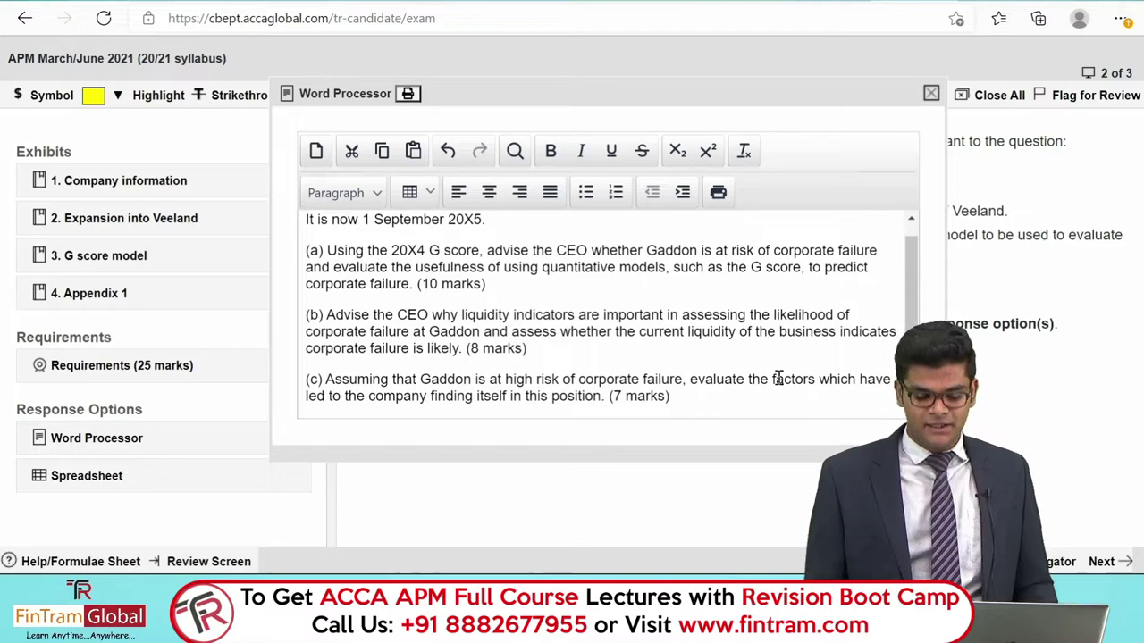
# Close the answer, open Company information and highlight the 90 gymnasiums in Jayland fact.
pyautogui.click(930, 94)
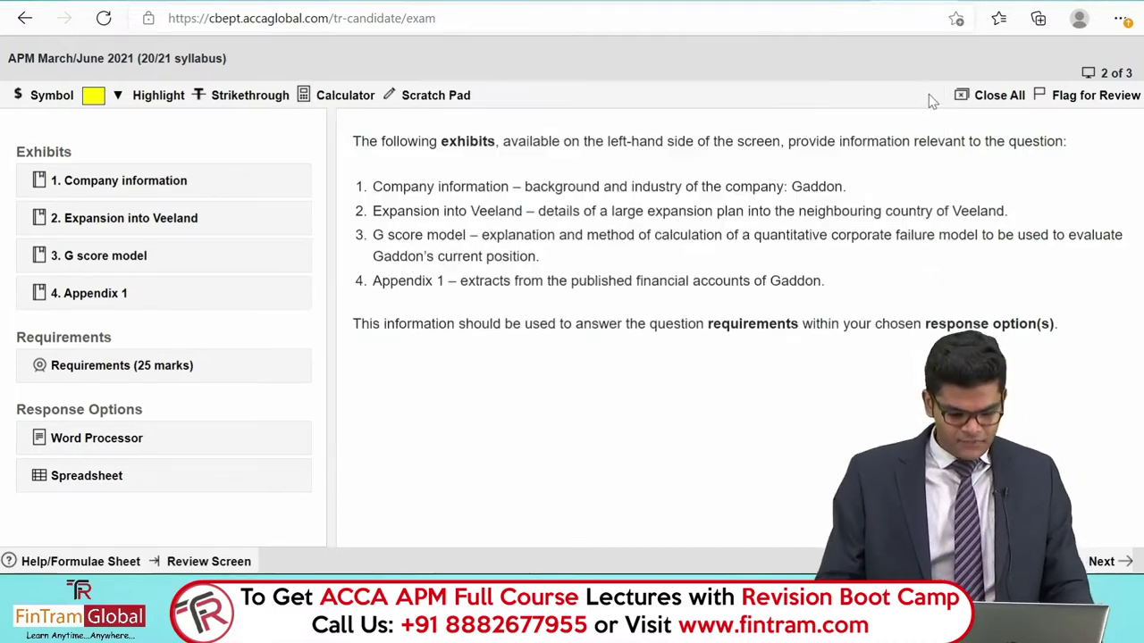
pyautogui.click(72, 181)
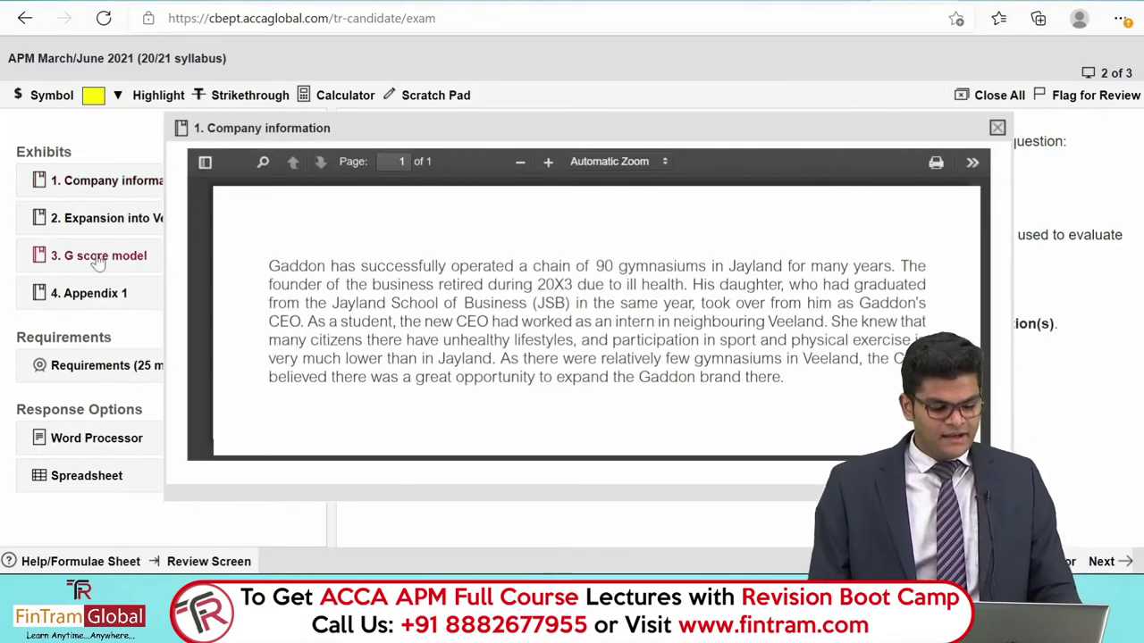
pyautogui.moveTo(424, 130); pyautogui.dragTo(414, 106)
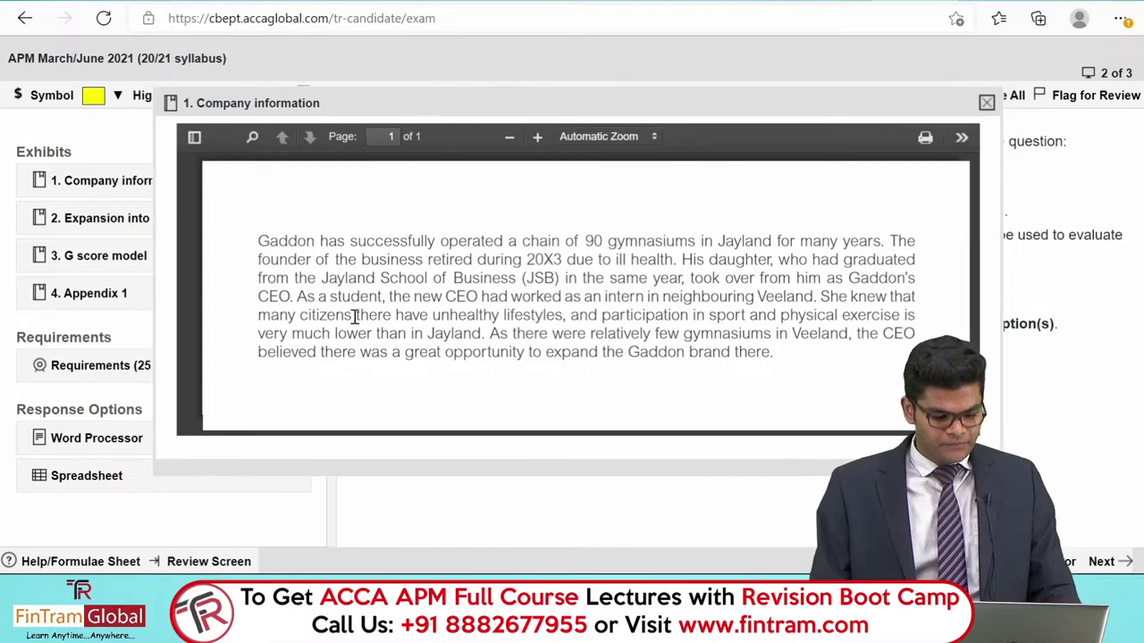
pyautogui.moveTo(318, 101); pyautogui.dragTo(356, 99)
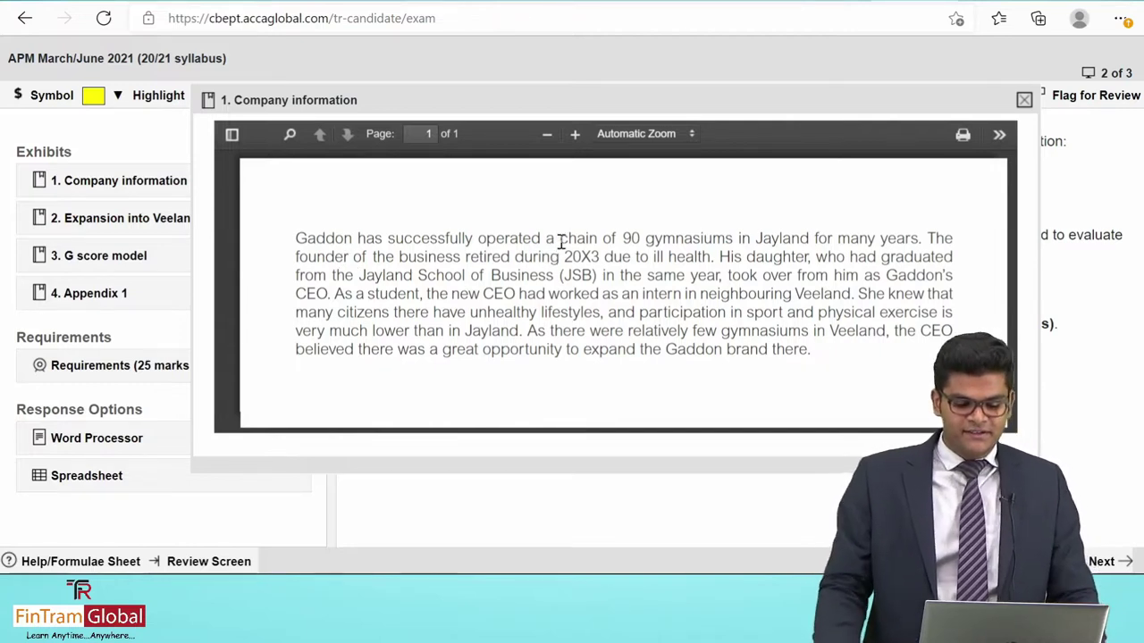
pyautogui.moveTo(622, 239); pyautogui.dragTo(920, 238)
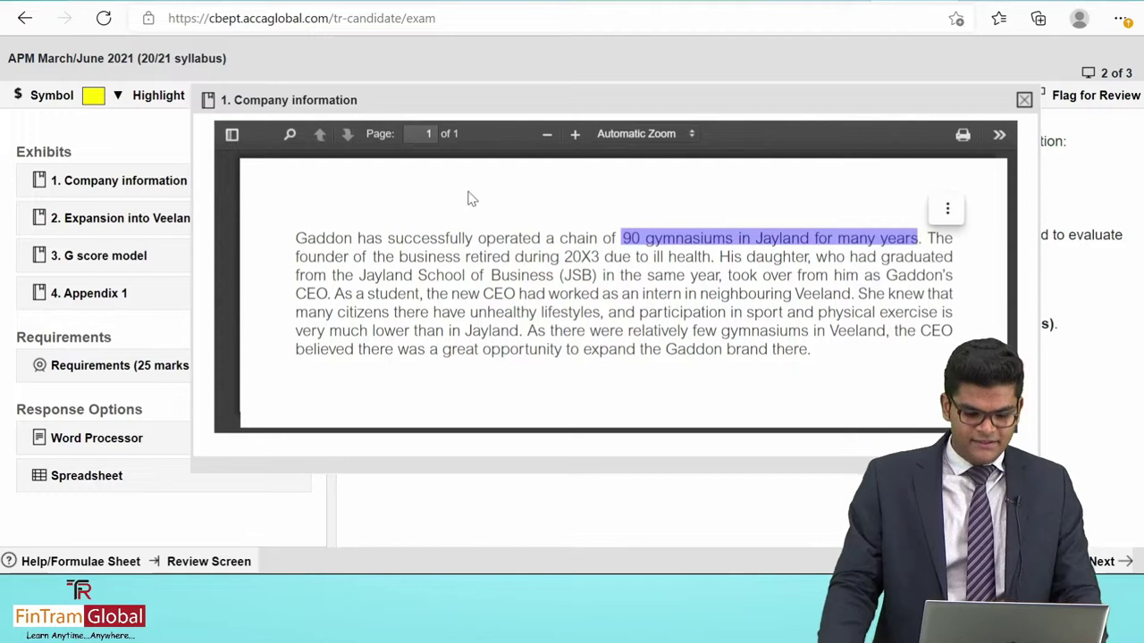
pyautogui.click(161, 100)
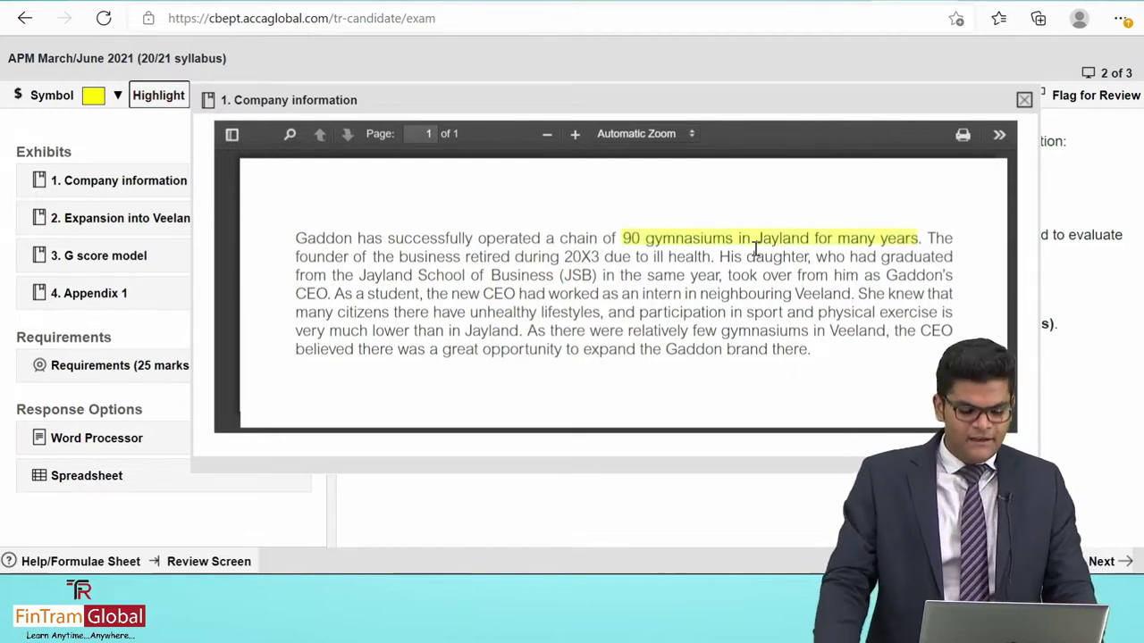
# Highlight the founder retiring due to ill health and 'unhealthy lifestyles'.
pyautogui.moveTo(409, 257)
pyautogui.mouseDown()
pyautogui.moveTo(474, 275)
pyautogui.moveTo(594, 256)
pyautogui.moveTo(715, 257)
pyautogui.mouseUp()
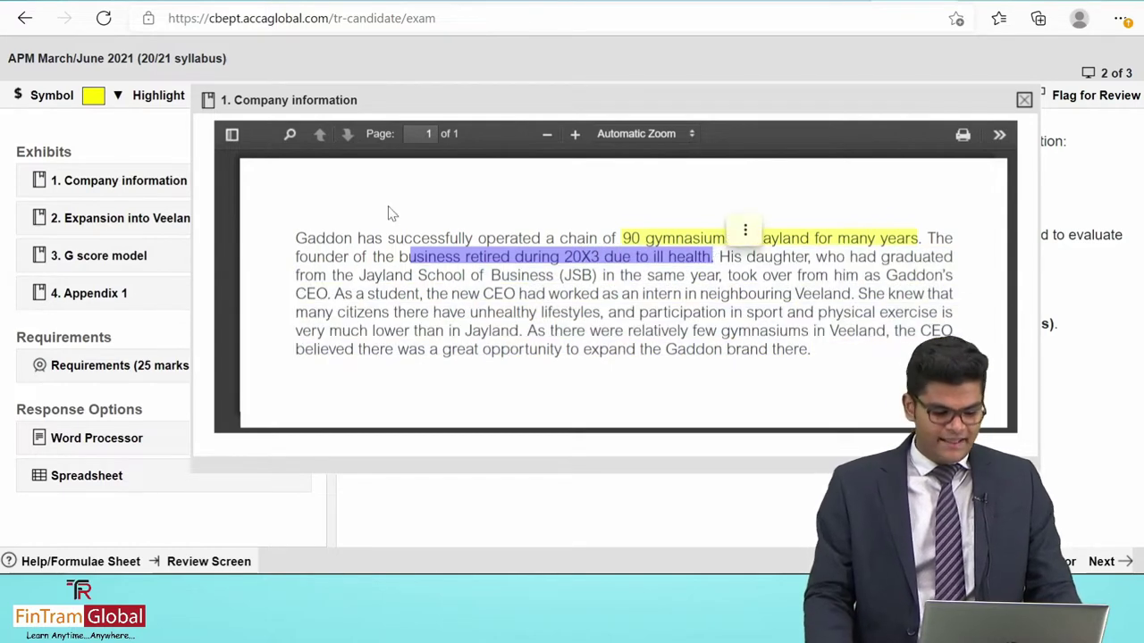
pyautogui.click(159, 96)
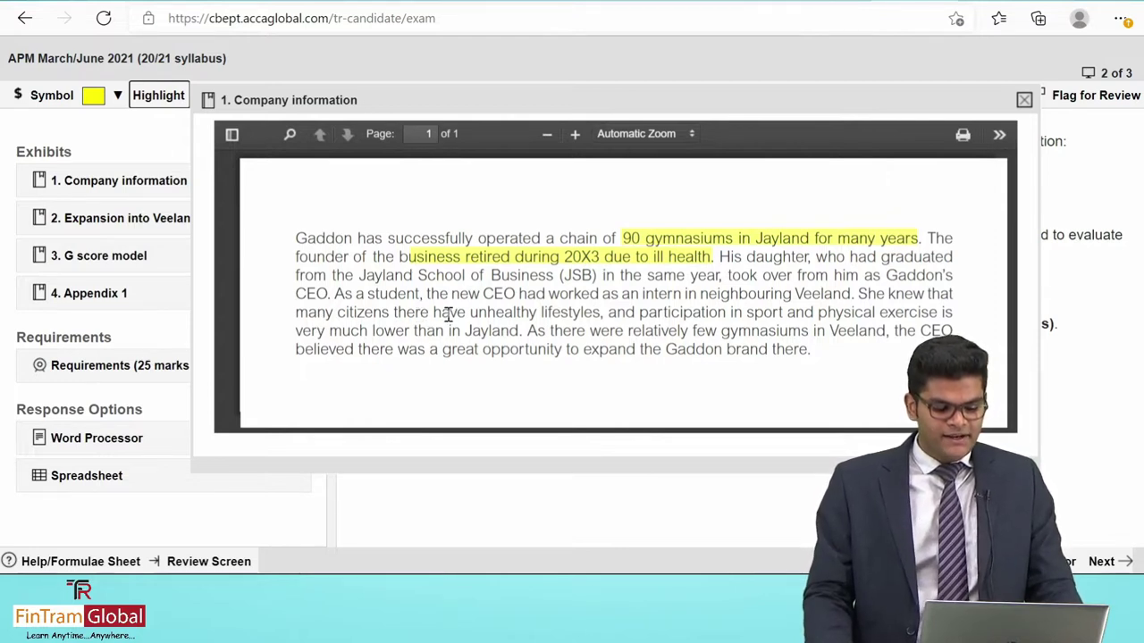
pyautogui.moveTo(450, 313); pyautogui.dragTo(601, 312)
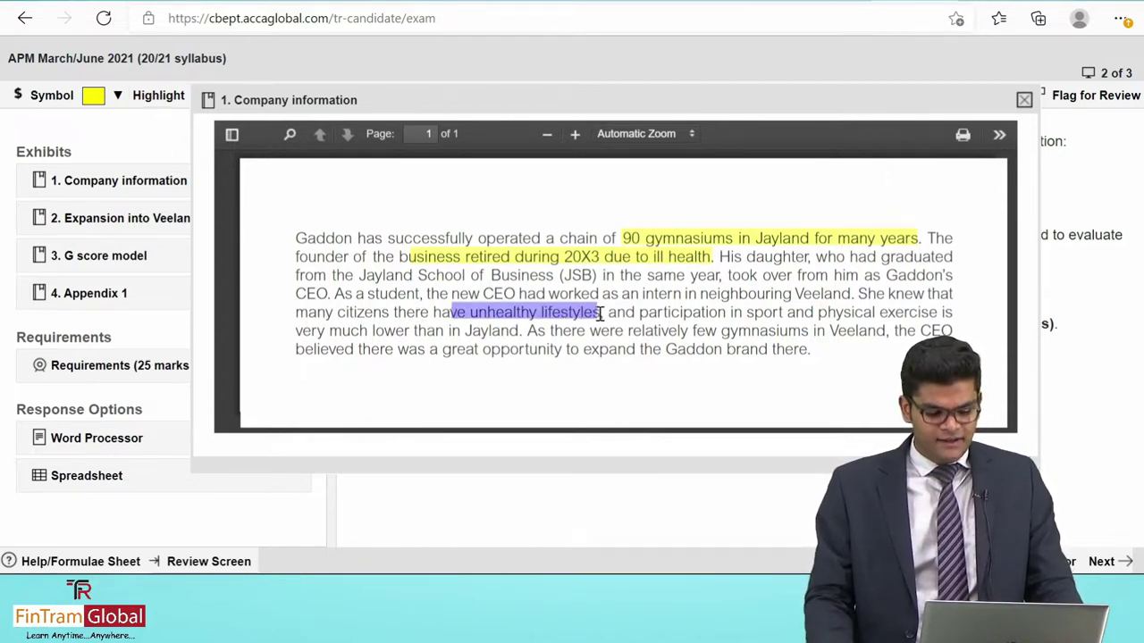
pyautogui.click(158, 95)
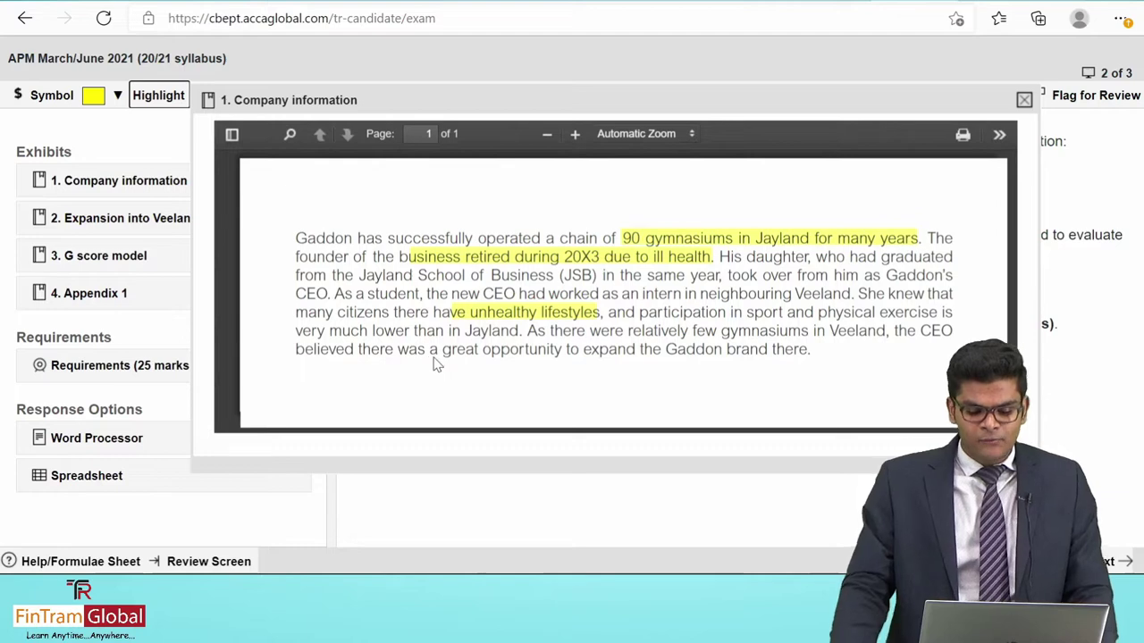
# Highlight 'to expand the Gaddon brand there' and close the Company information exhibit.
pyautogui.moveTo(628, 348); pyautogui.dragTo(794, 357)
pyautogui.click(794, 358)
pyautogui.moveTo(569, 352); pyautogui.dragTo(806, 352)
pyautogui.click(158, 95)
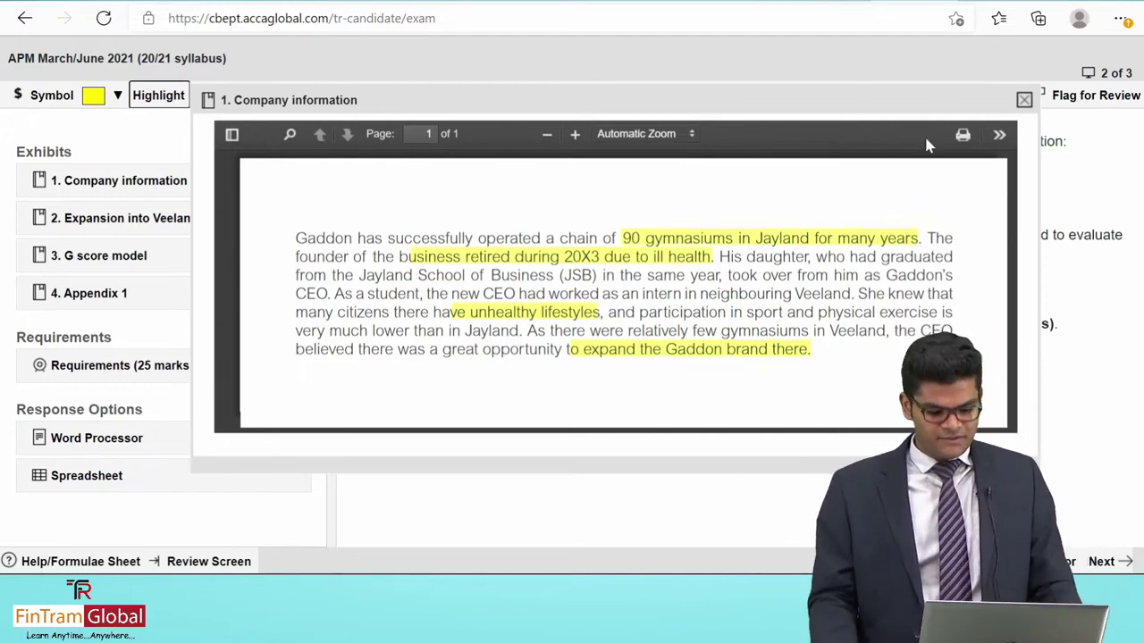
pyautogui.click(1024, 99)
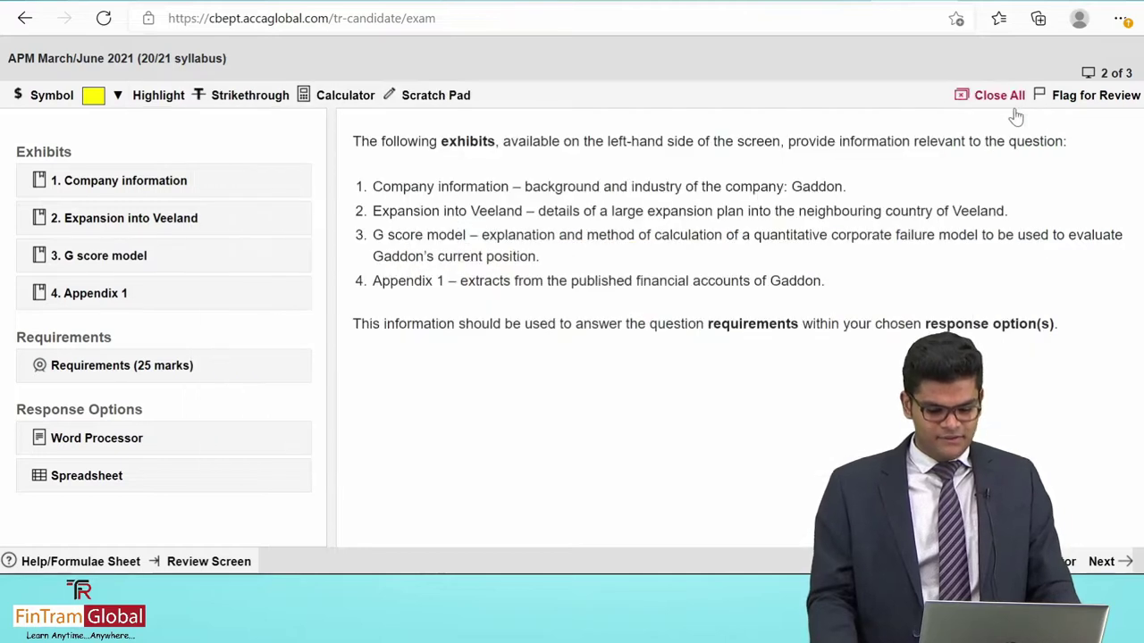
# In Expansion into Veeland, highlight 'one new gymnasium each year' and the board's lack of strategic experience.
pyautogui.click(134, 218)
pyautogui.scroll(3, 502, 268)
pyautogui.scroll(2, 504, 268)
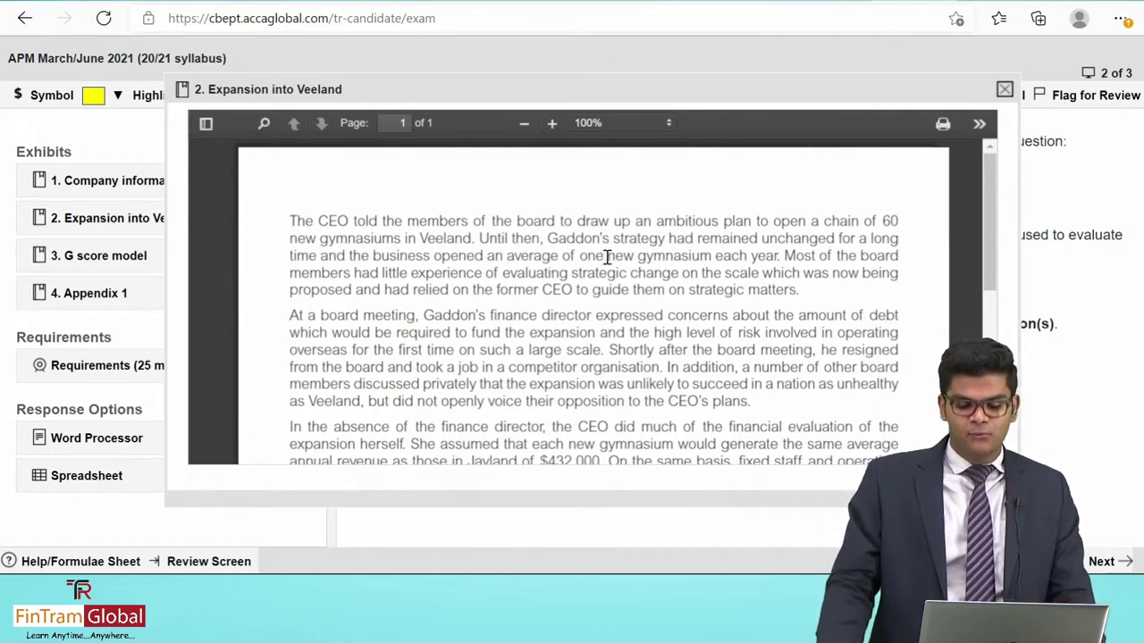
pyautogui.moveTo(582, 255); pyautogui.dragTo(782, 255)
pyautogui.click(147, 95)
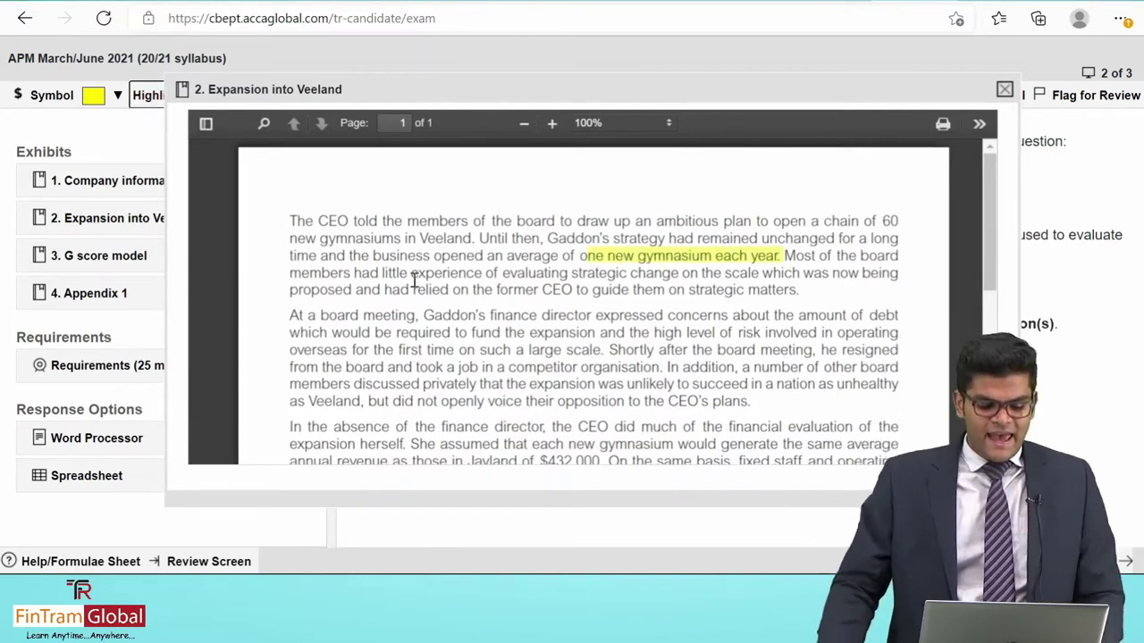
pyautogui.moveTo(355, 273); pyautogui.dragTo(802, 291)
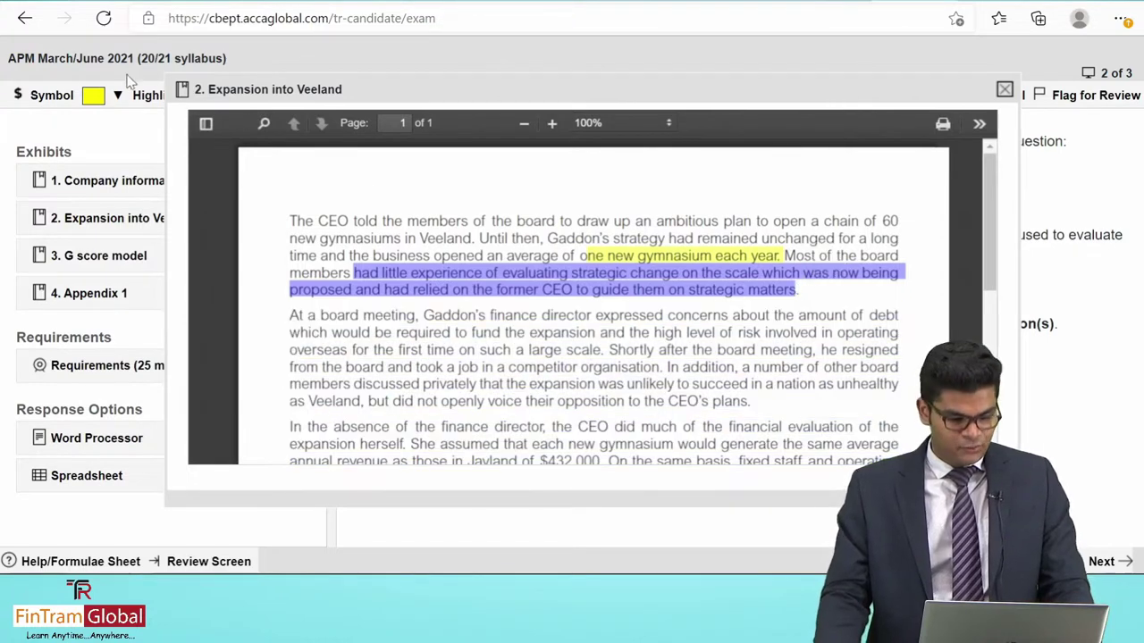
pyautogui.click(146, 95)
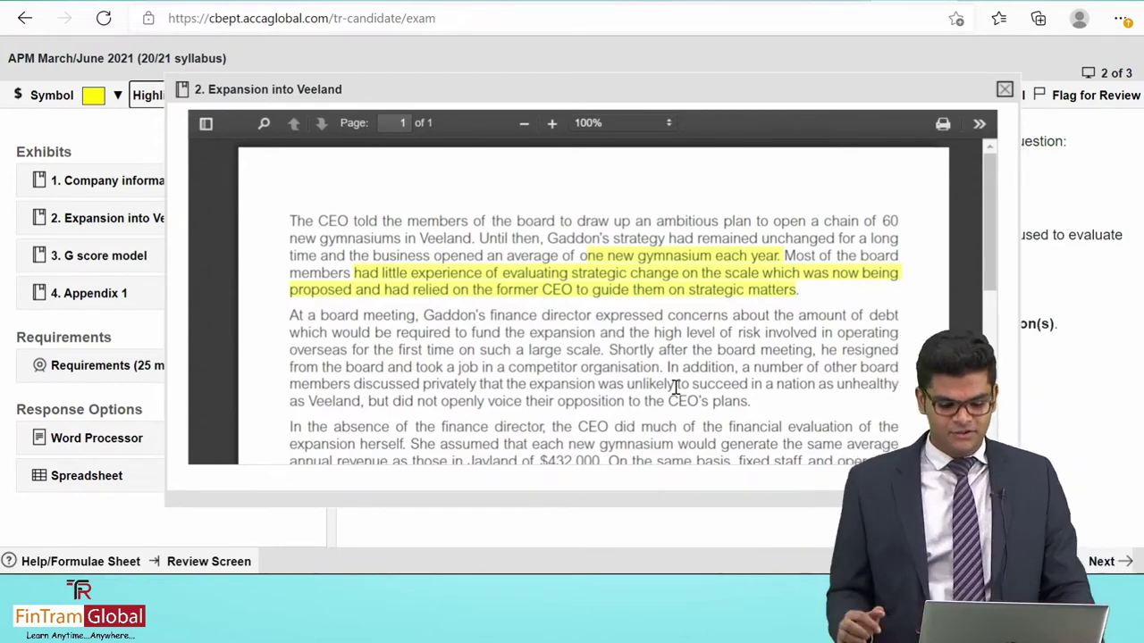
# Highlight 'fund the expansion and the high level of risk' and the board's doubts about success.
pyautogui.scroll(-2, 468, 326)
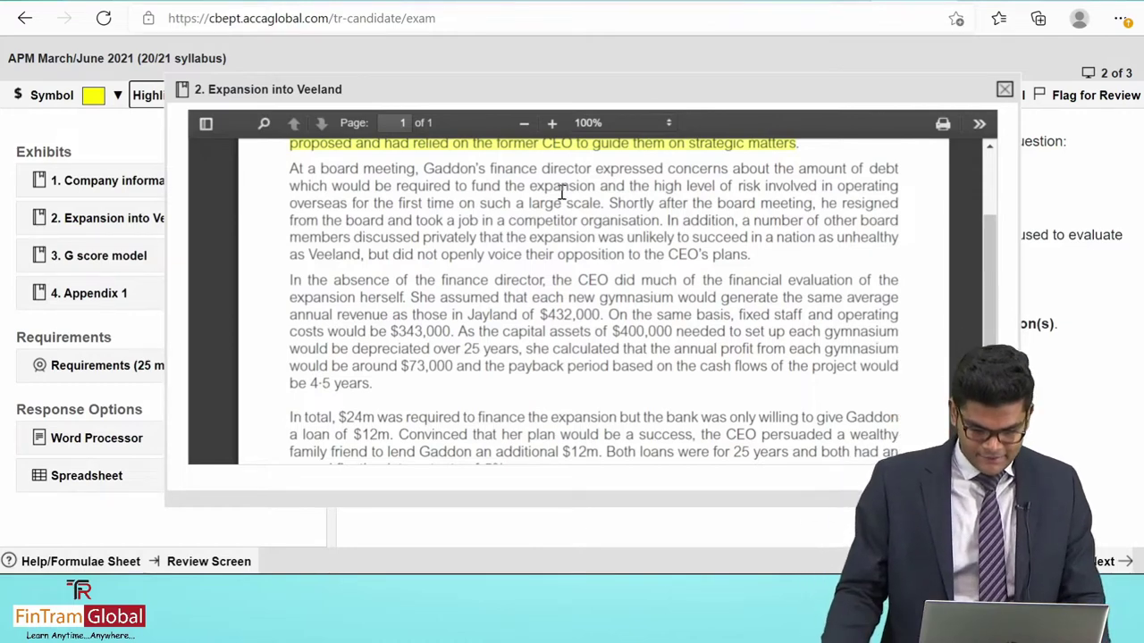
pyautogui.moveTo(464, 185); pyautogui.dragTo(760, 186)
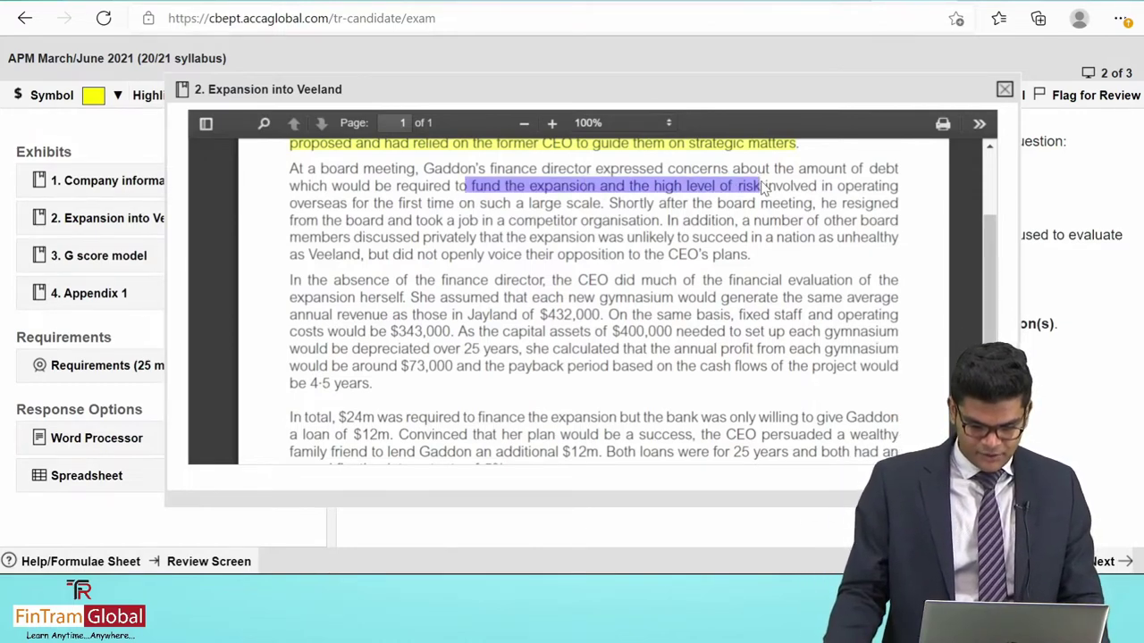
pyautogui.click(149, 95)
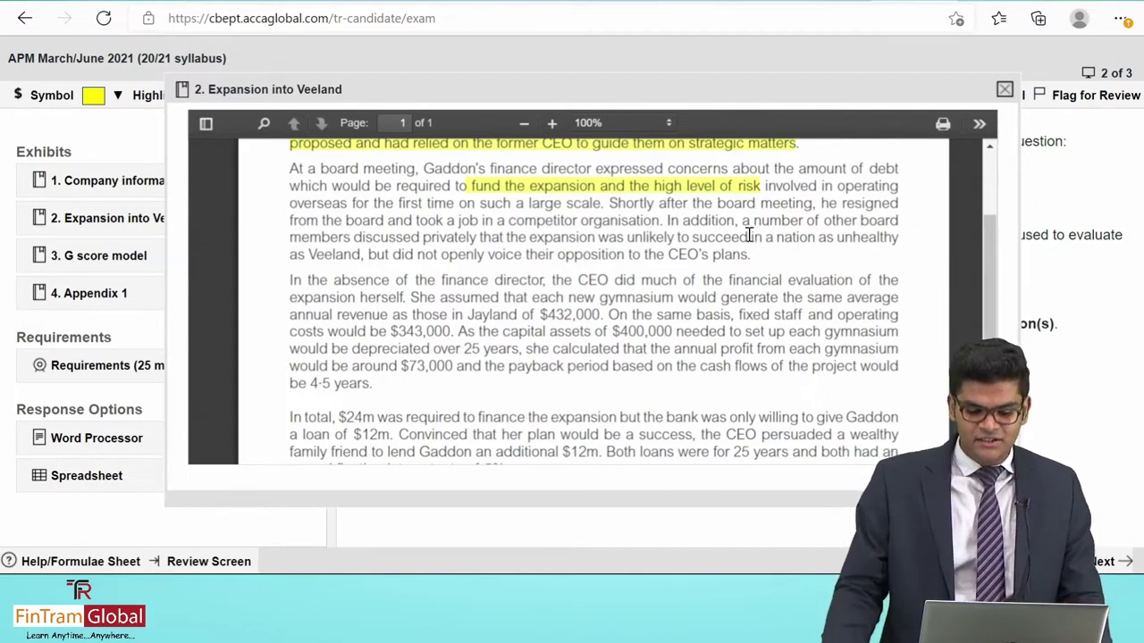
pyautogui.moveTo(526, 236); pyautogui.dragTo(858, 457)
pyautogui.moveTo(529, 238); pyautogui.dragTo(754, 255)
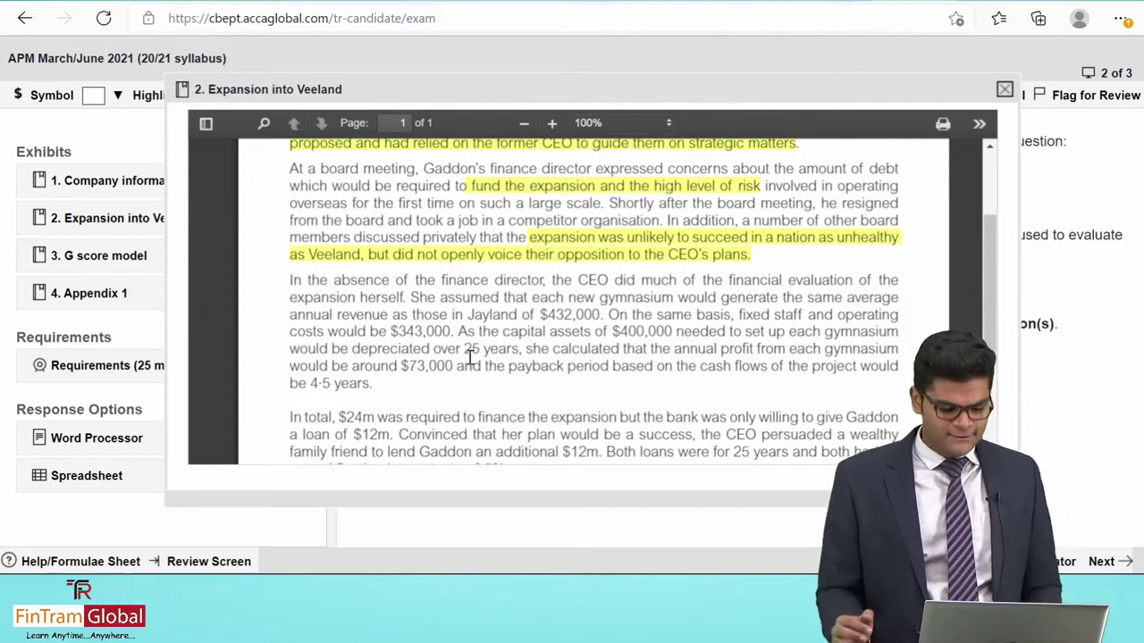
pyautogui.scroll(-1, 448, 351)
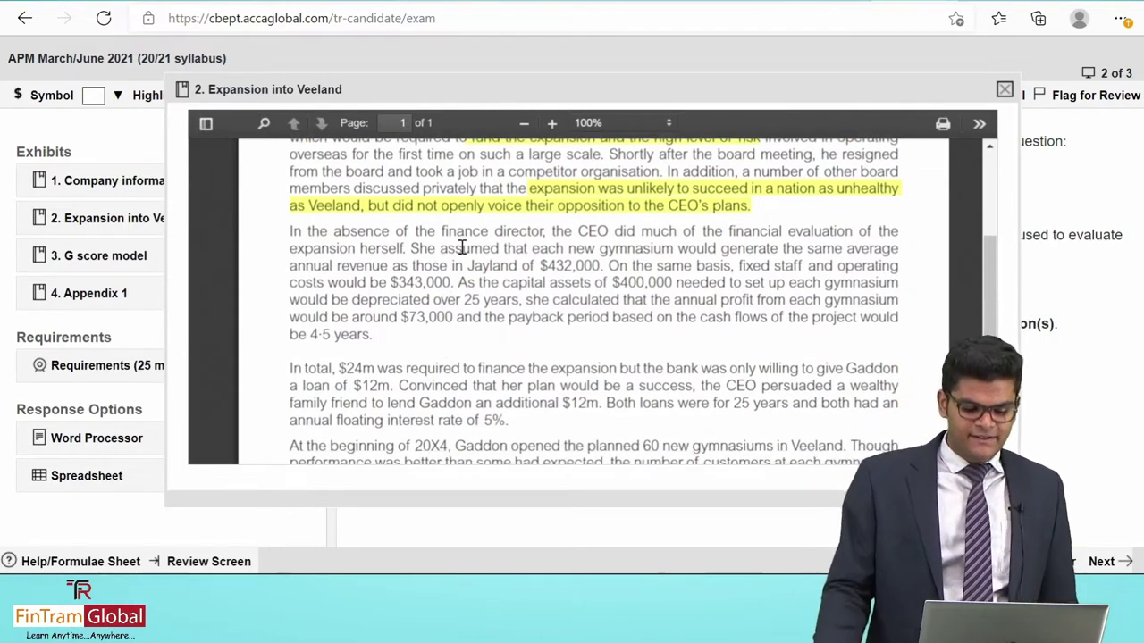
# Highlight the $432,000 average annual revenue in yellow and the $343,000 costs.
pyautogui.scroll(-1, 472, 241)
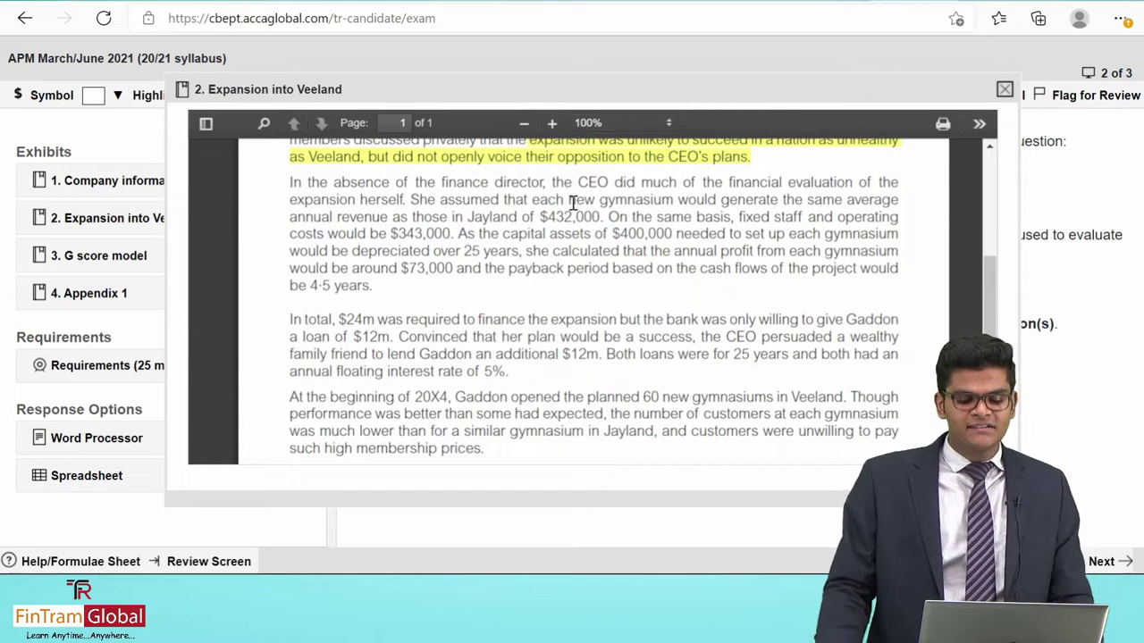
pyautogui.moveTo(569, 200); pyautogui.dragTo(605, 217)
pyautogui.click(117, 95)
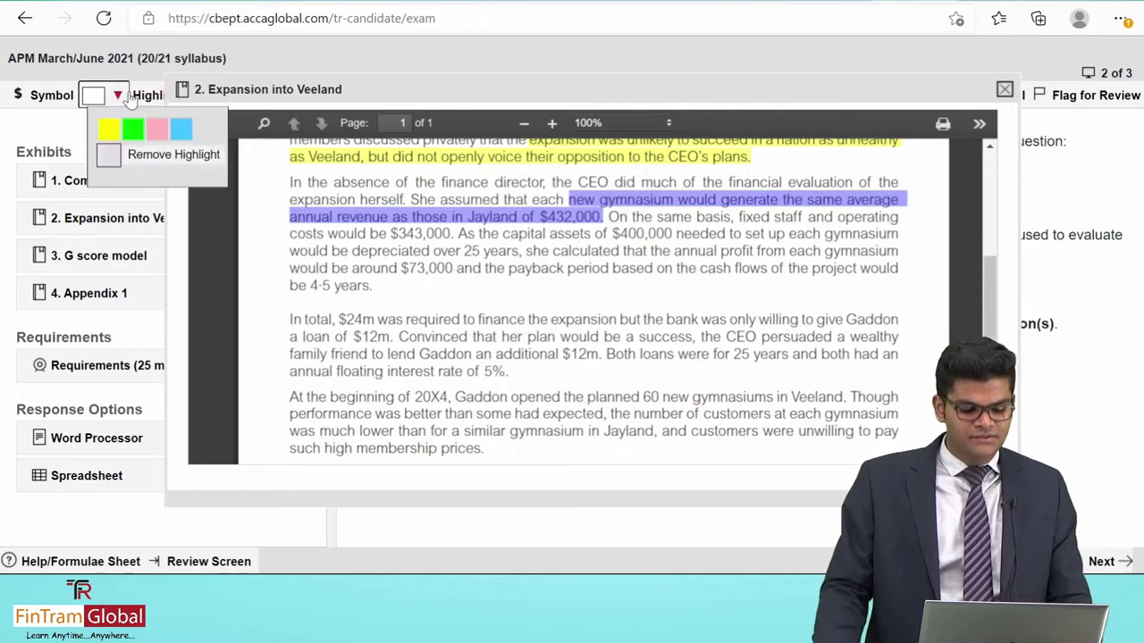
pyautogui.click(108, 131)
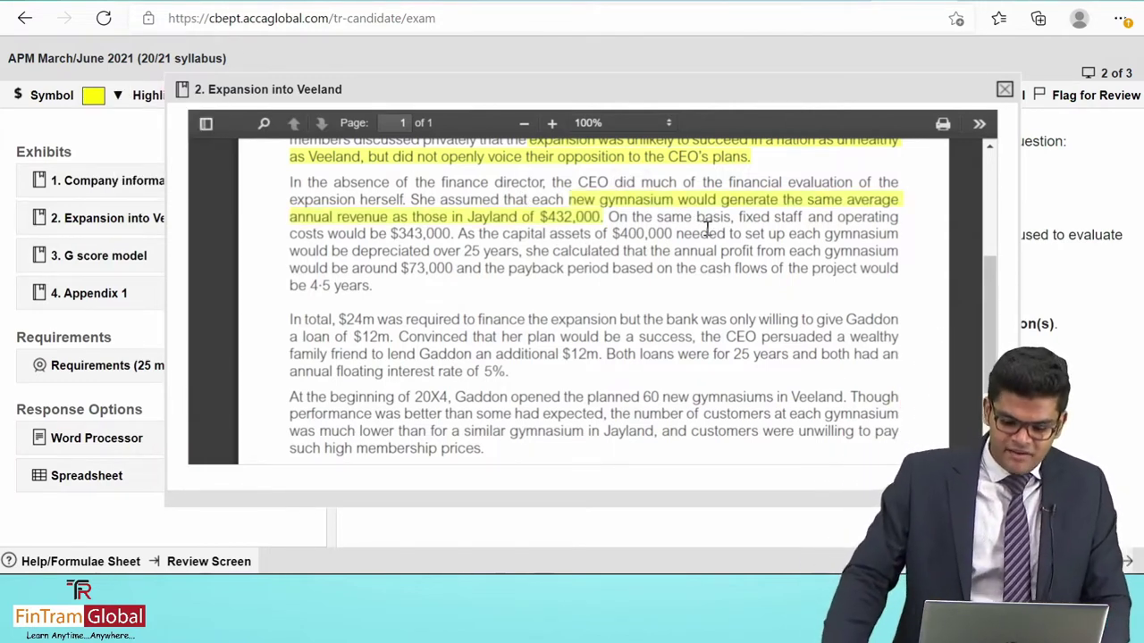
pyautogui.moveTo(737, 217); pyautogui.dragTo(453, 234)
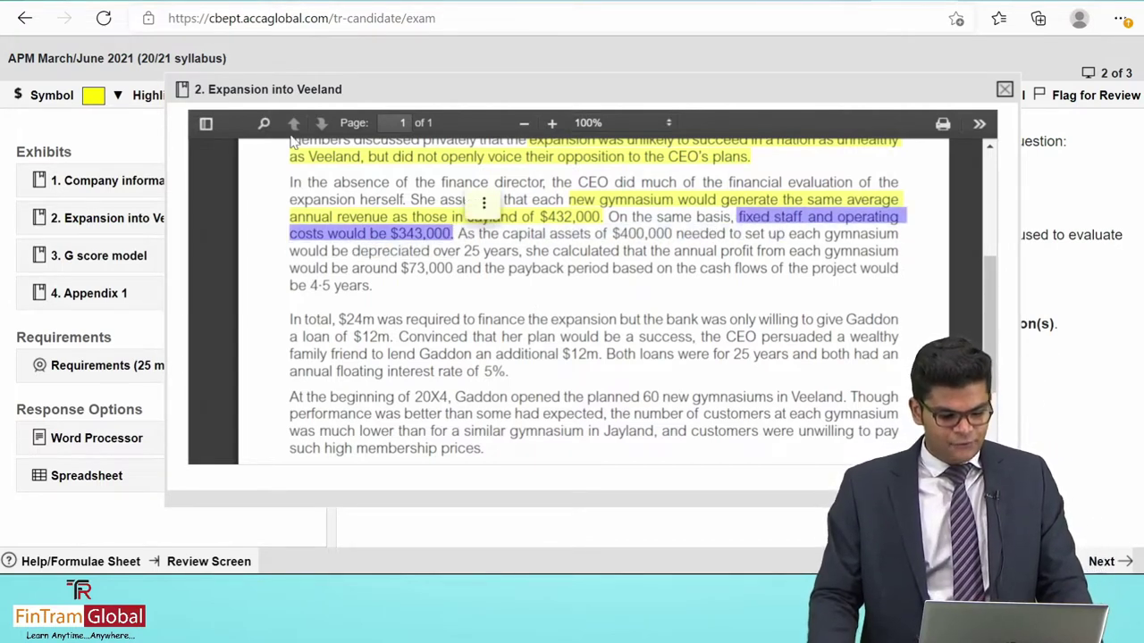
pyautogui.click(147, 96)
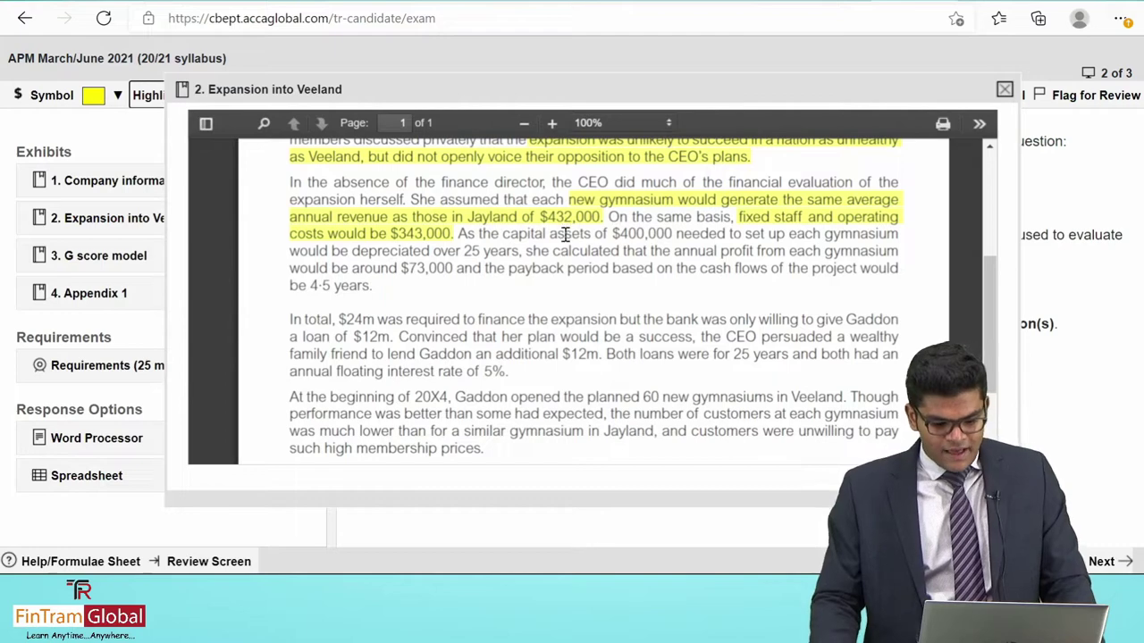
# Highlight $400,000 depreciated over 25 years and $73,000 profit, then select the 4·5-year payback.
pyautogui.moveTo(601, 235); pyautogui.dragTo(522, 253)
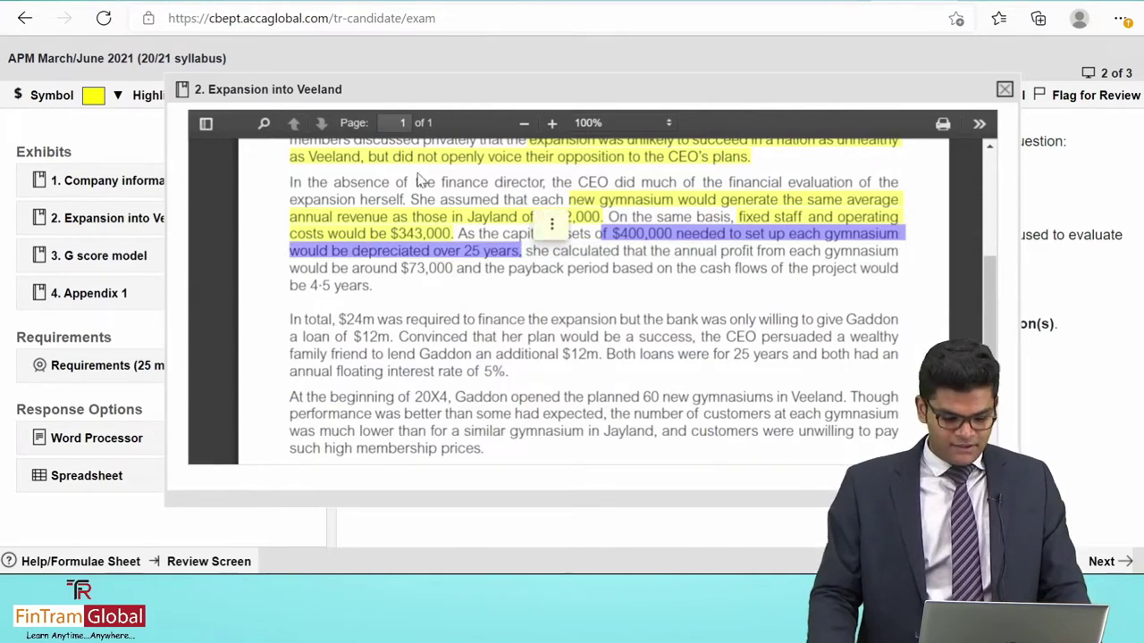
pyautogui.click(143, 95)
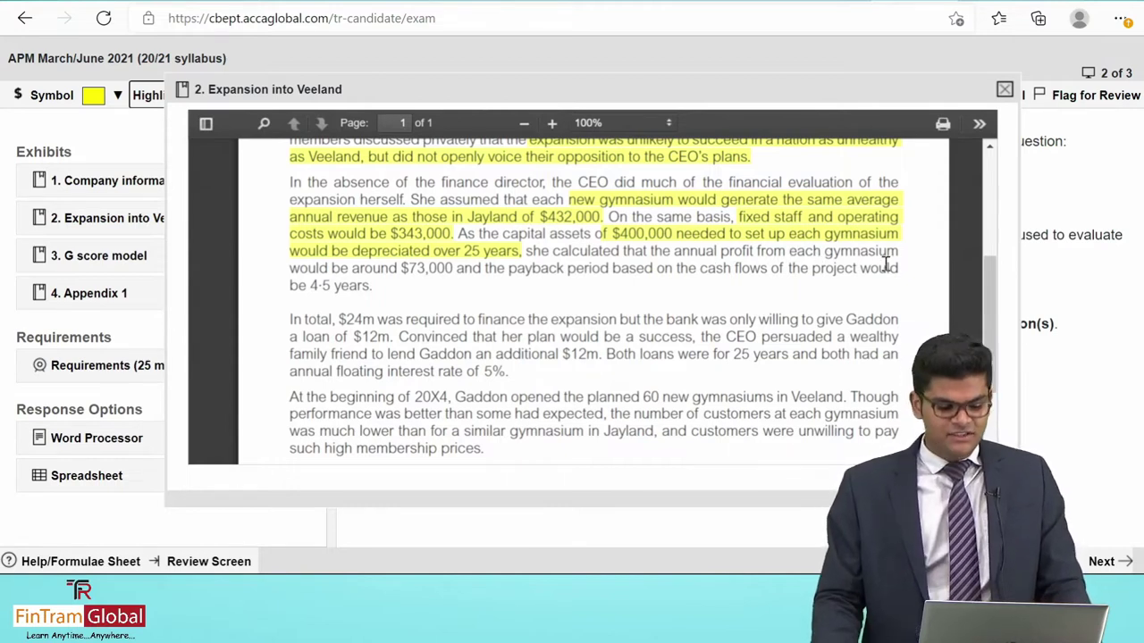
pyautogui.moveTo(401, 268); pyautogui.dragTo(458, 271)
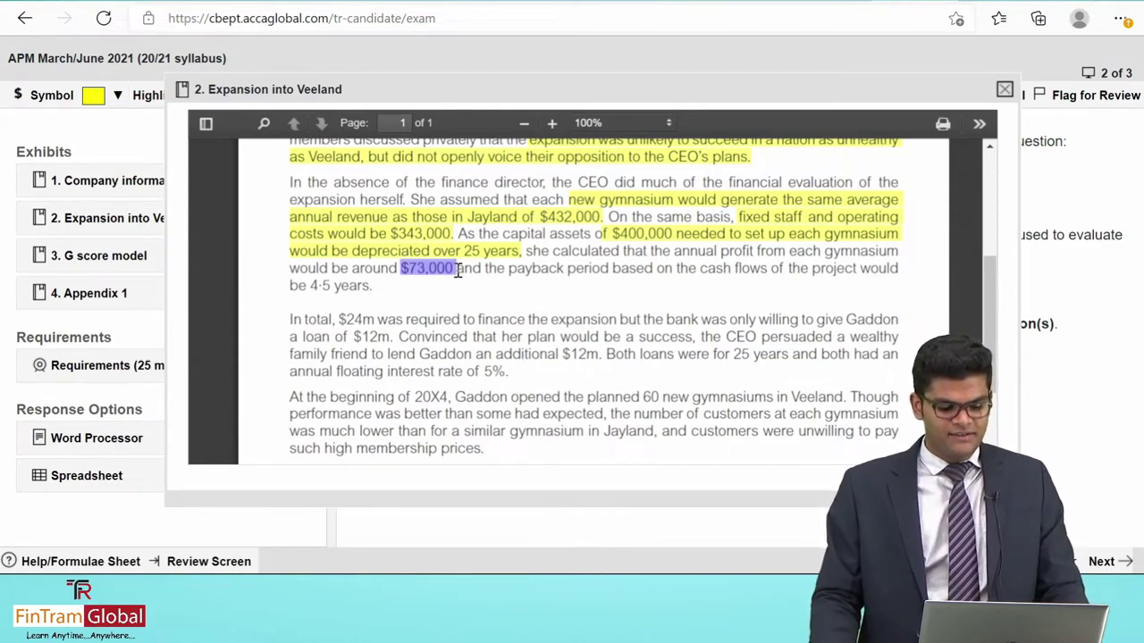
pyautogui.click(147, 96)
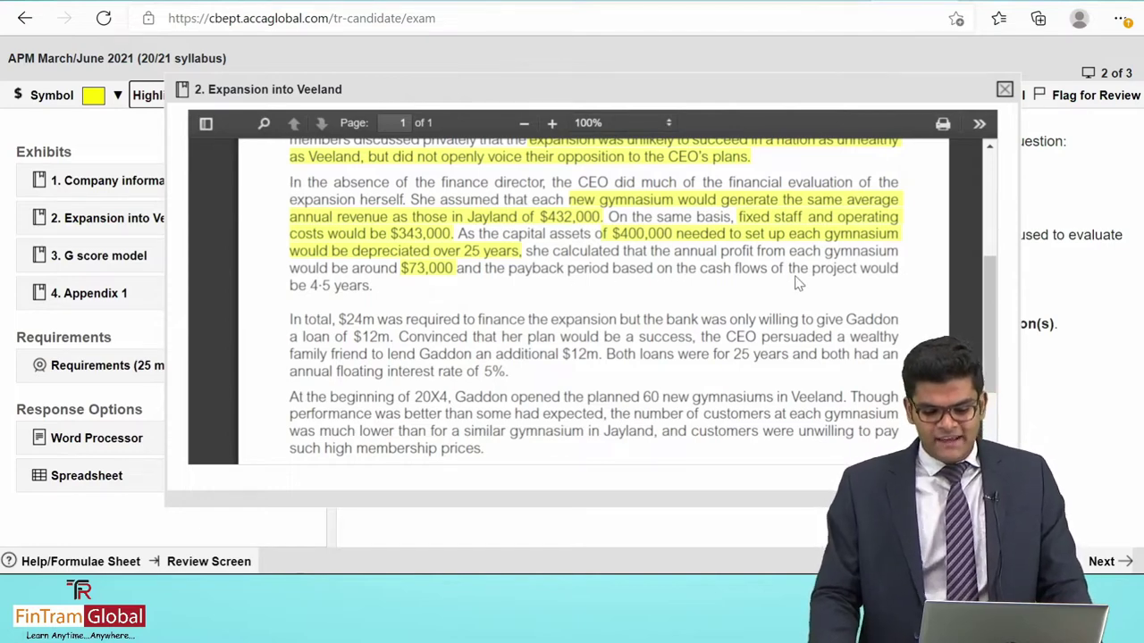
pyautogui.moveTo(811, 268); pyautogui.dragTo(368, 285)
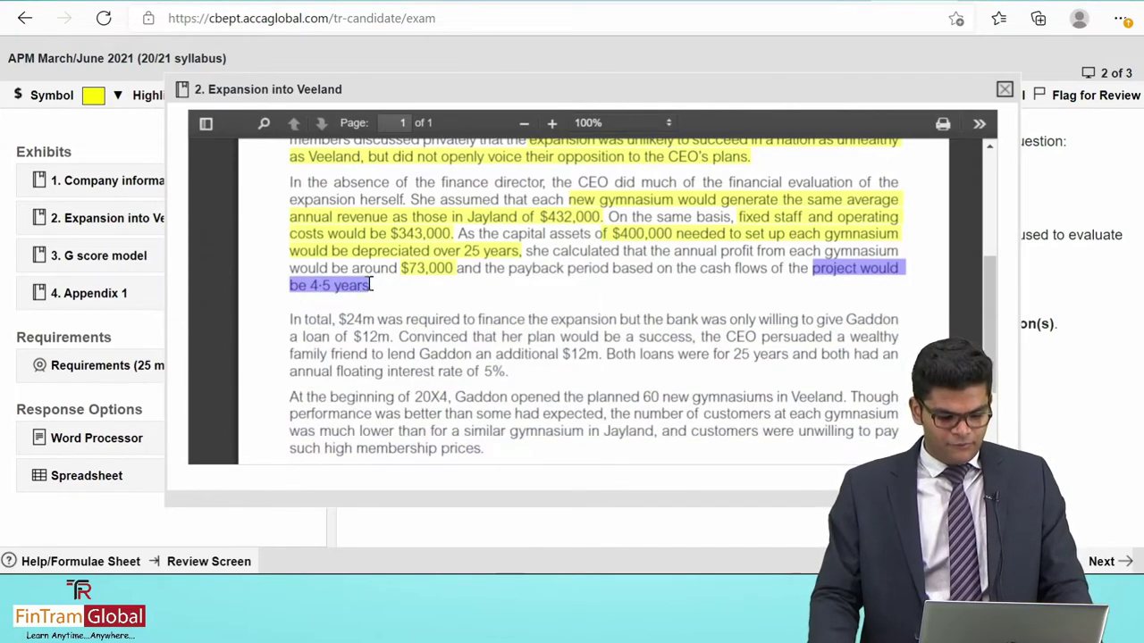
# Highlight the 4·5-year payback and the $24m financing with its $12m bank loan.
pyautogui.click(146, 95)
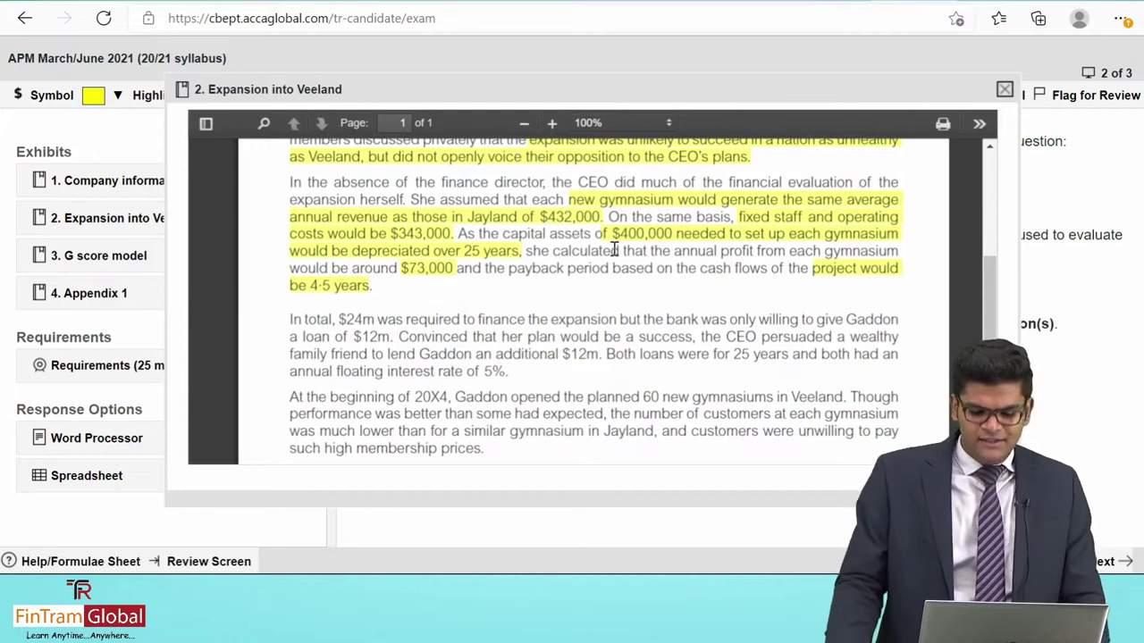
pyautogui.moveTo(465, 217); pyautogui.dragTo(602, 224)
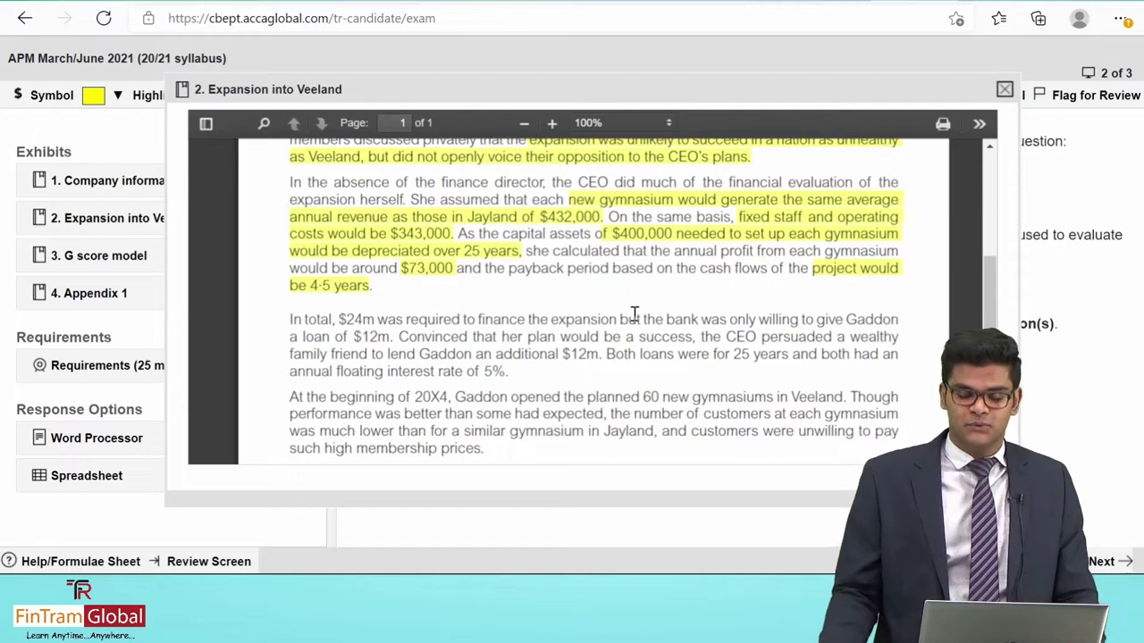
pyautogui.scroll(-3, 513, 284)
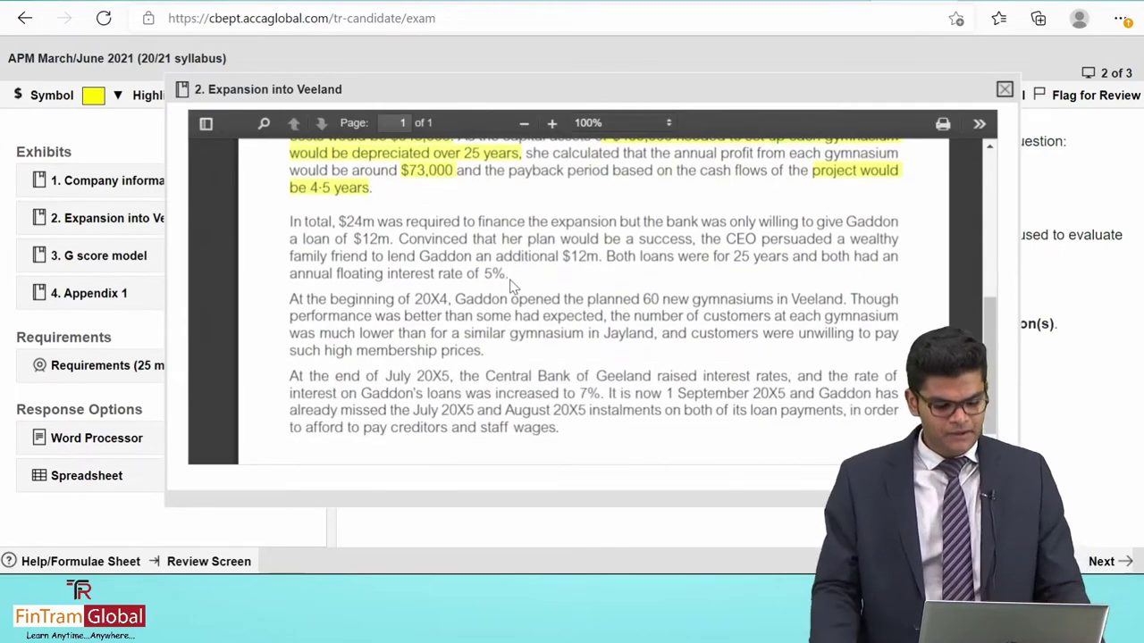
pyautogui.moveTo(336, 185); pyautogui.dragTo(389, 209)
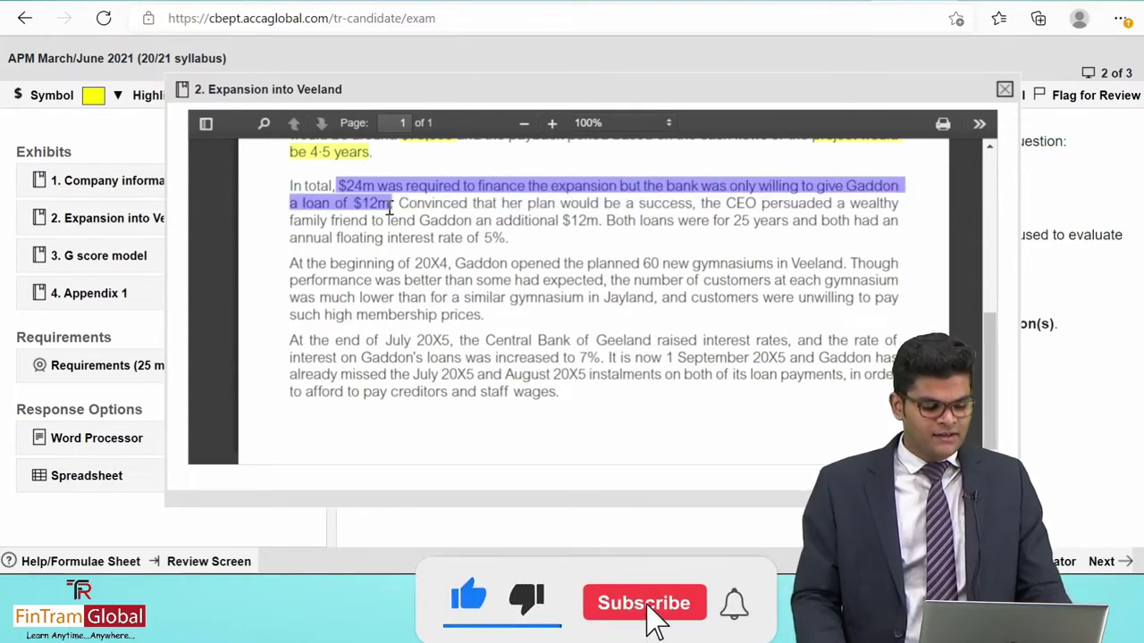
pyautogui.click(136, 97)
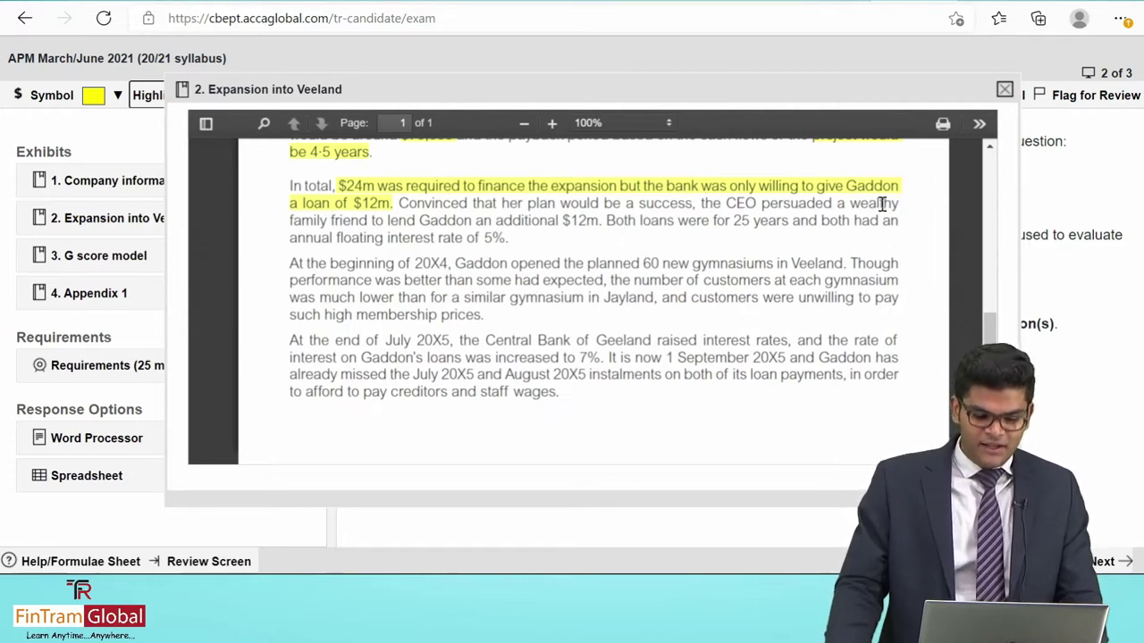
# Highlight the additional $12m family loan and the 25-year, 5% floating rate terms.
pyautogui.moveTo(416, 220); pyautogui.dragTo(600, 219)
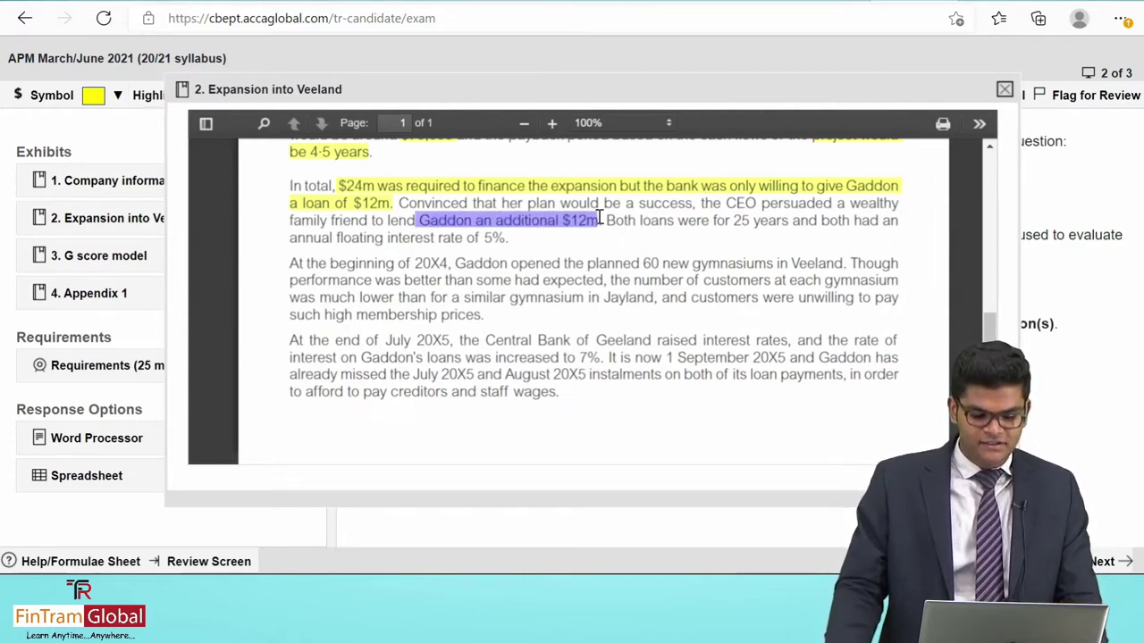
pyautogui.click(148, 98)
pyautogui.moveTo(725, 222); pyautogui.dragTo(505, 238)
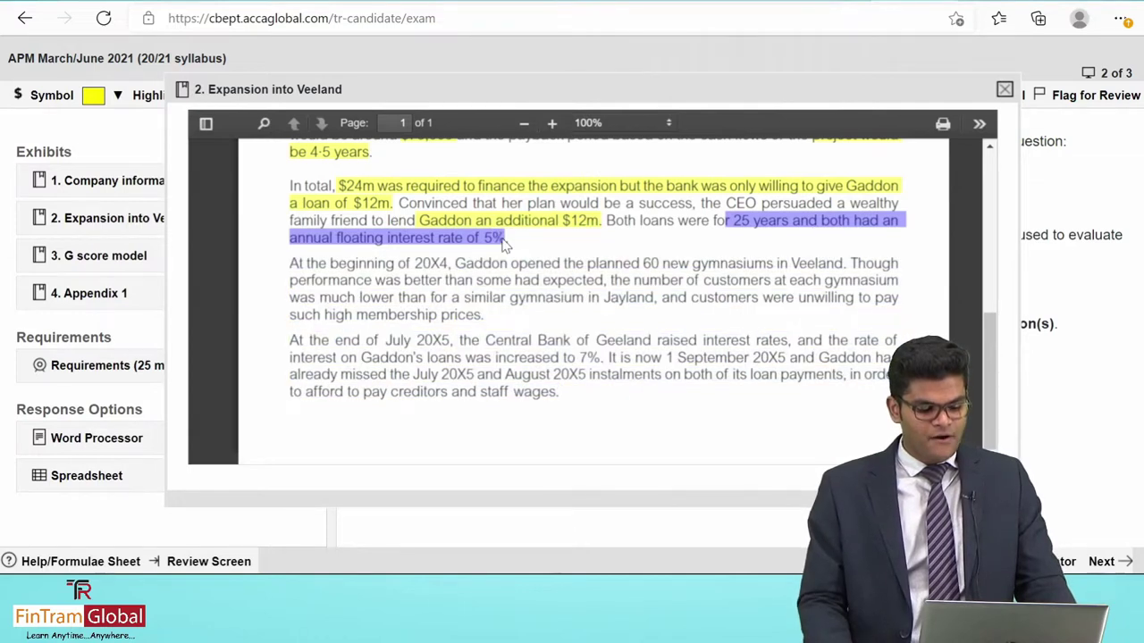
pyautogui.click(146, 95)
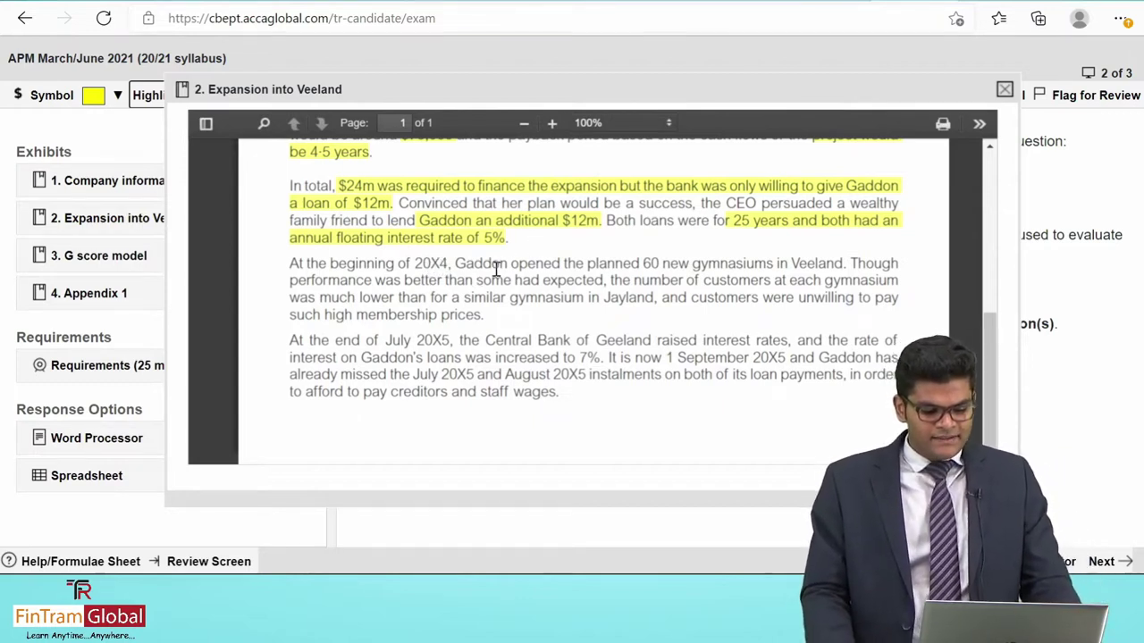
# Highlight 60 new Veeland gymnasiums, fewer customers than Jayland, and unwillingness to pay high membership prices.
pyautogui.moveTo(641, 265); pyautogui.dragTo(836, 266)
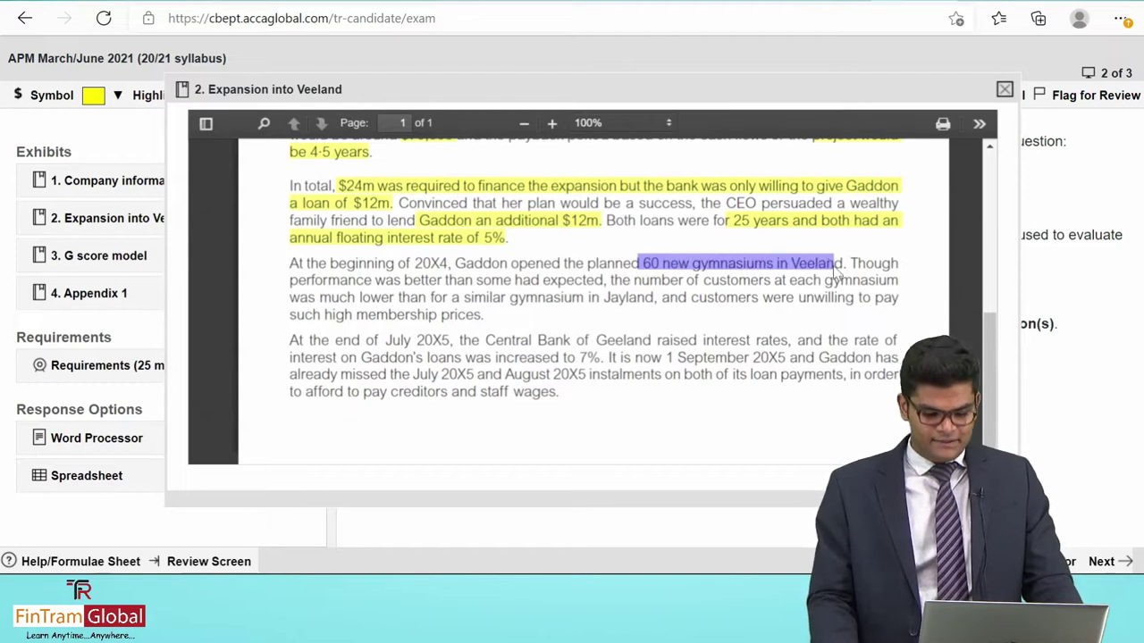
pyautogui.click(148, 95)
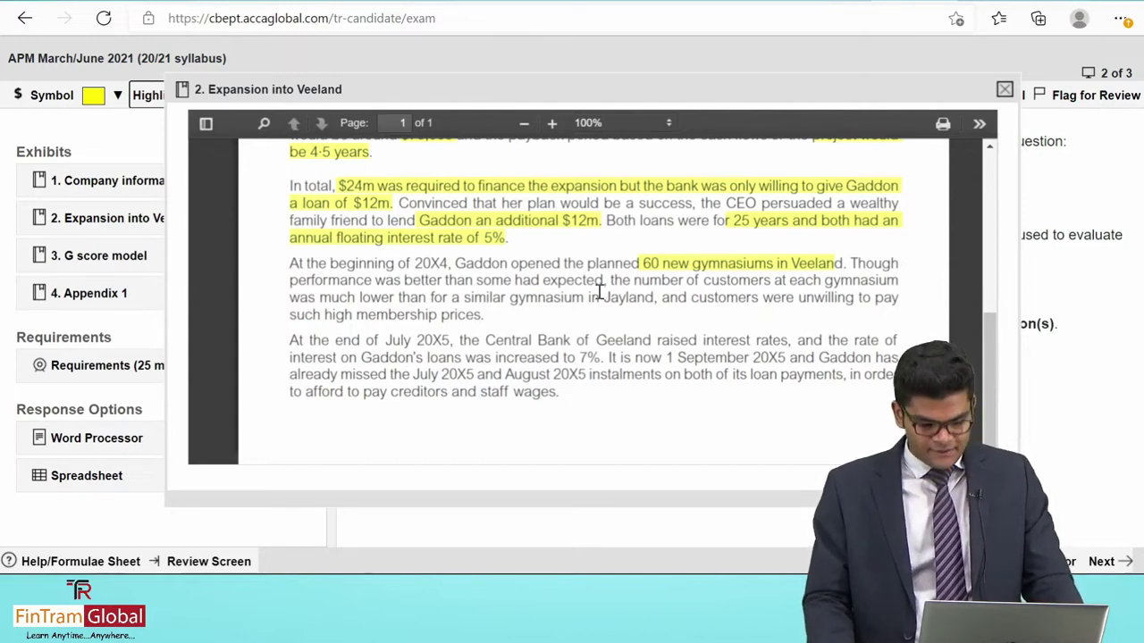
pyautogui.moveTo(635, 280); pyautogui.dragTo(656, 298)
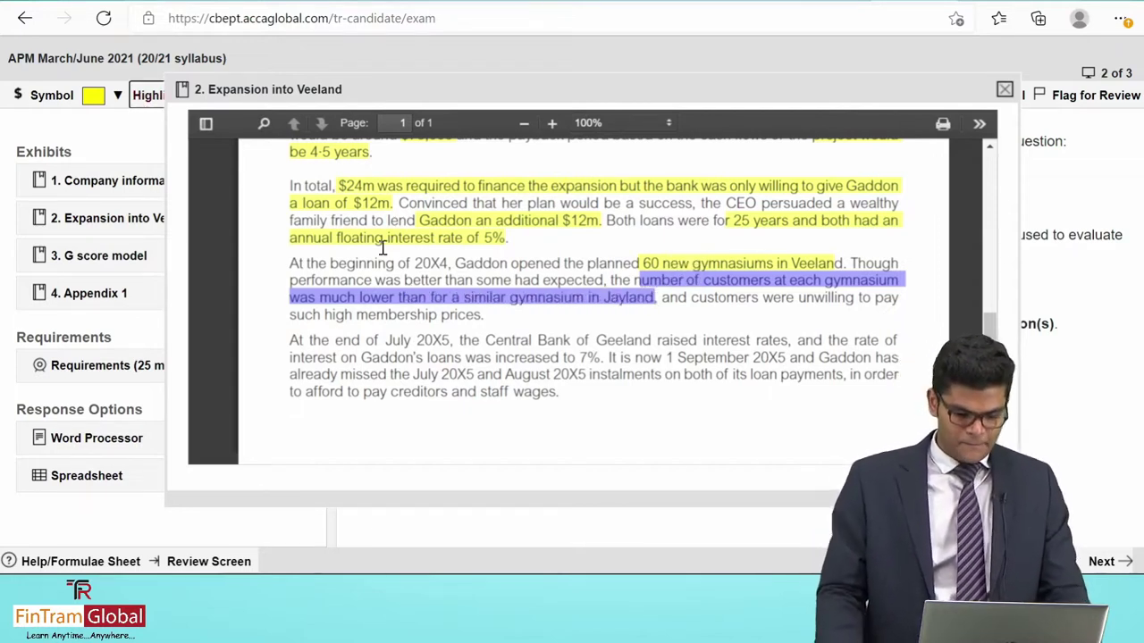
pyautogui.moveTo(747, 297); pyautogui.dragTo(477, 327)
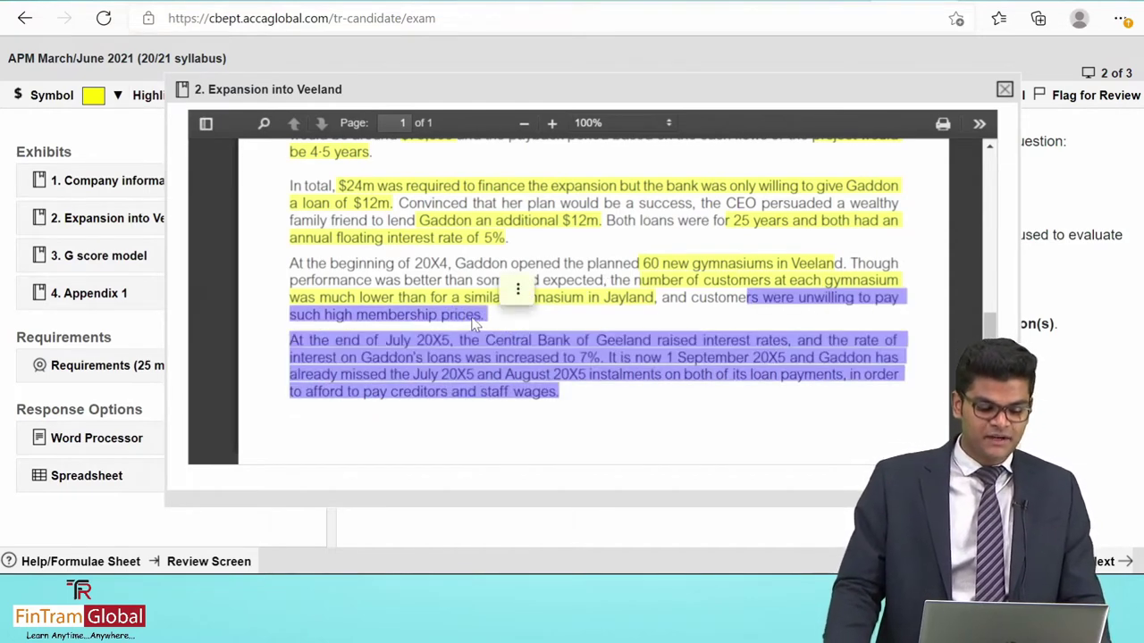
pyautogui.click(764, 300)
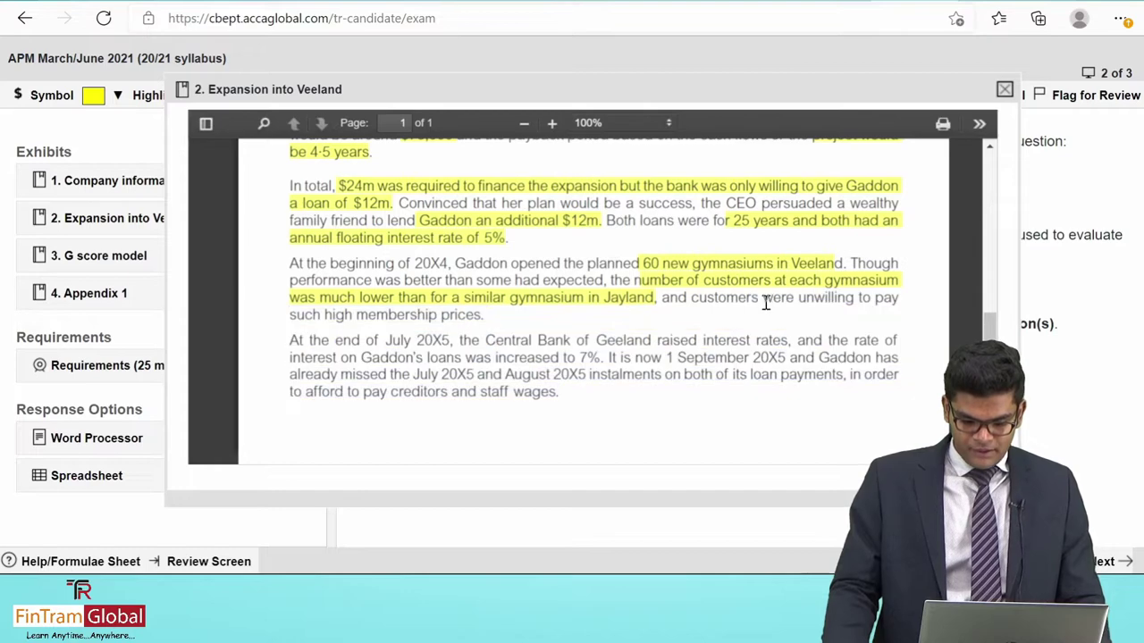
pyautogui.moveTo(765, 300); pyautogui.dragTo(486, 315)
pyautogui.click(486, 315)
pyautogui.moveTo(798, 297); pyautogui.dragTo(486, 316)
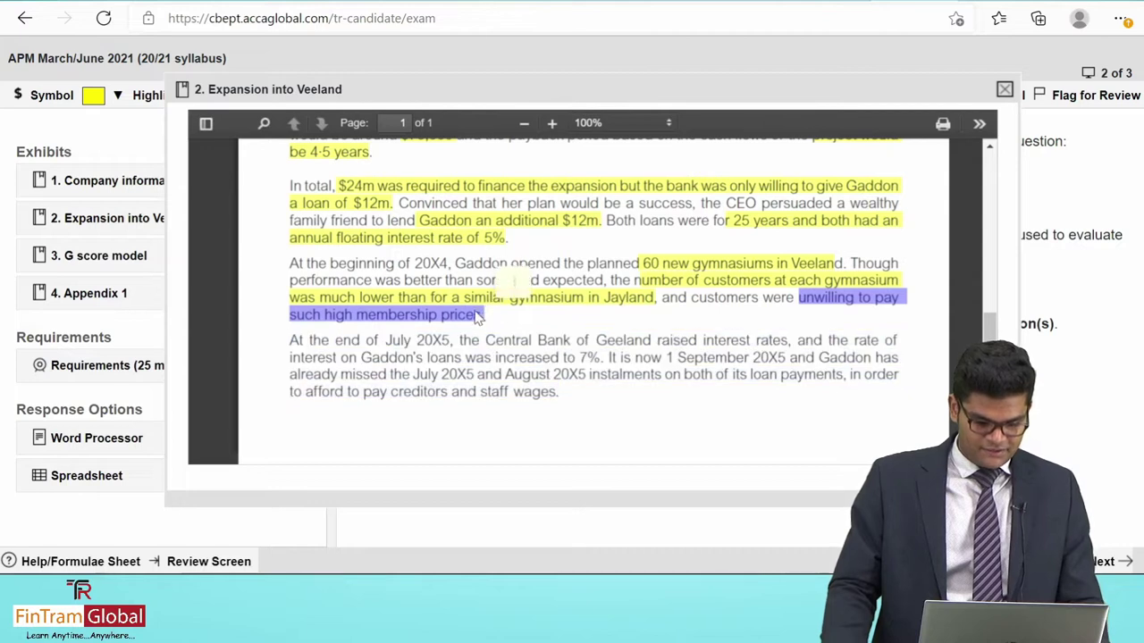
pyautogui.click(141, 100)
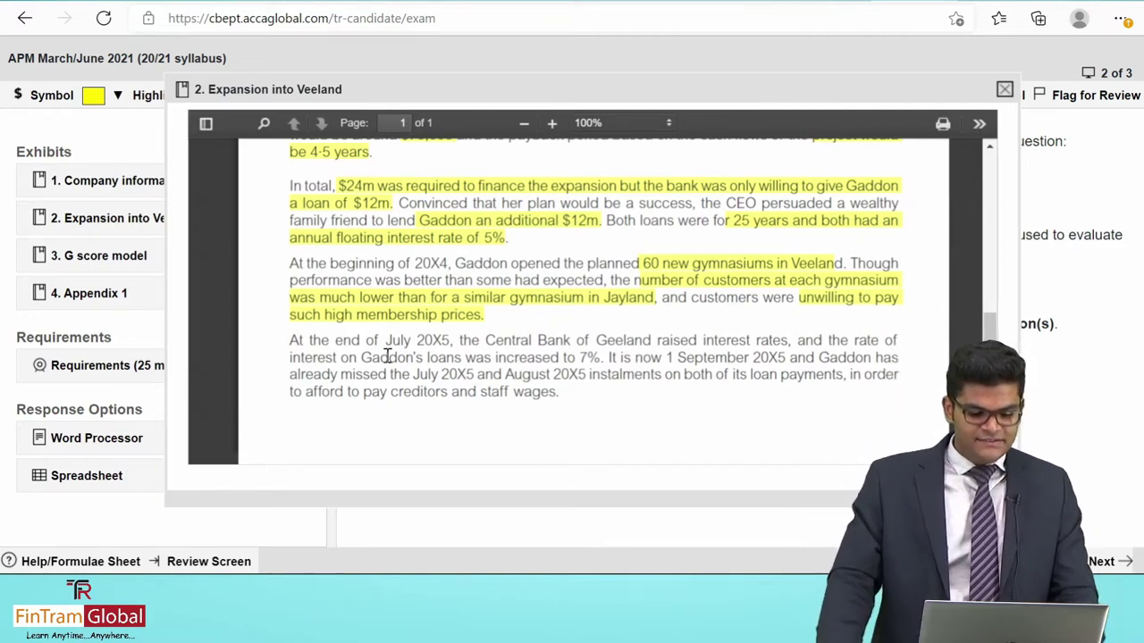
# Highlight the 7% loan interest rise and missed July–August 20X5 instalments, then close Exhibit 2.
pyautogui.moveTo(412, 357); pyautogui.dragTo(601, 358)
pyautogui.click(118, 96)
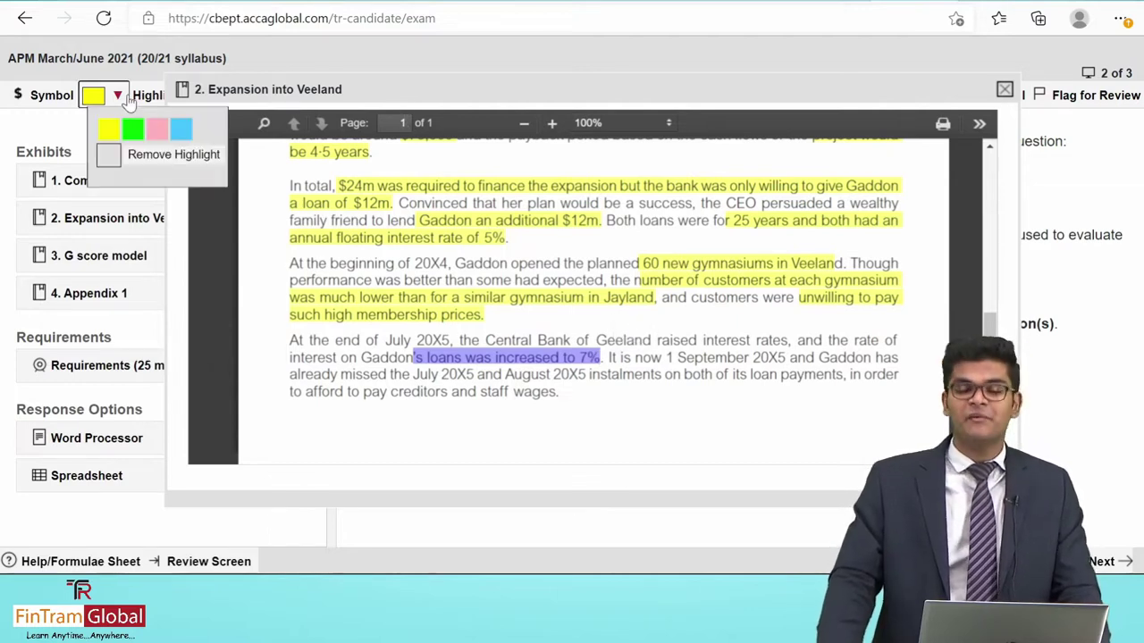
pyautogui.click(145, 95)
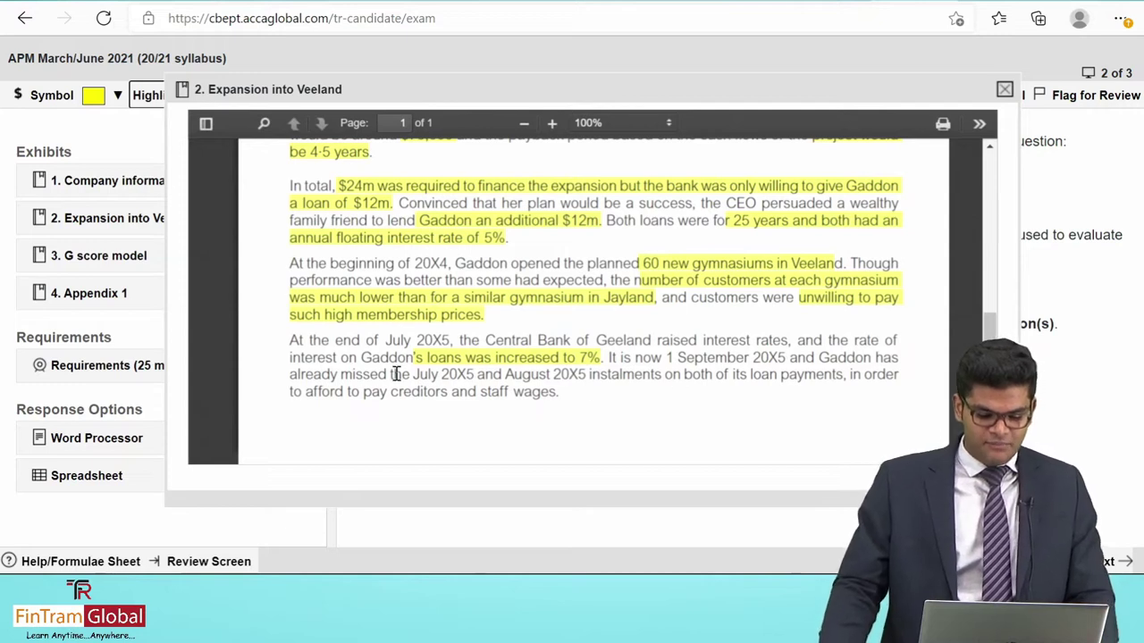
pyautogui.moveTo(340, 373); pyautogui.dragTo(855, 388)
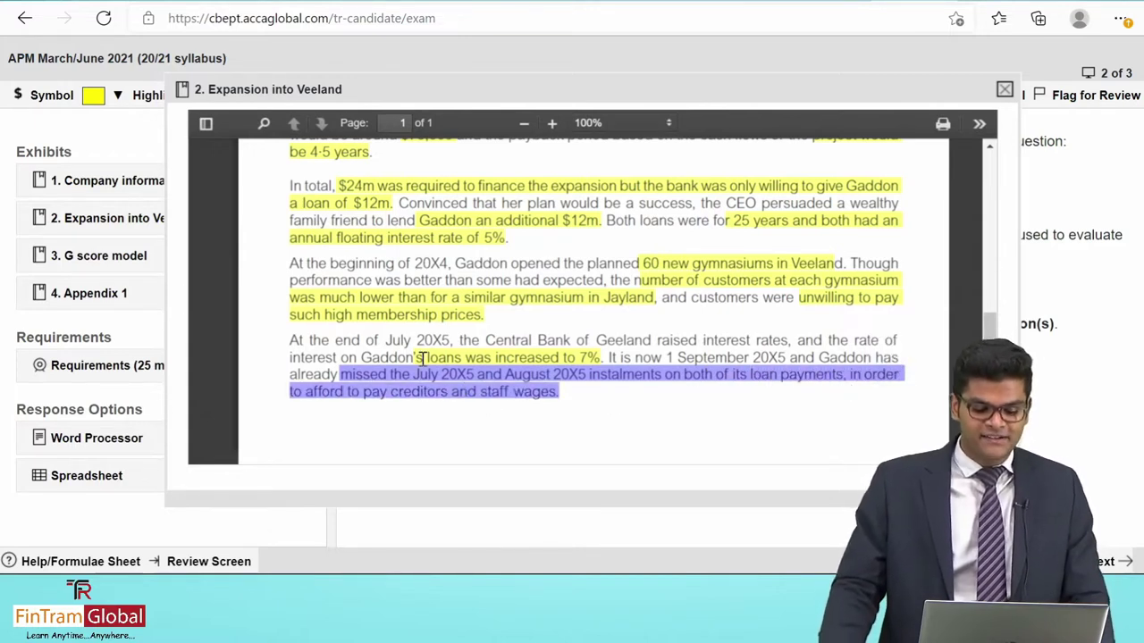
pyautogui.click(154, 98)
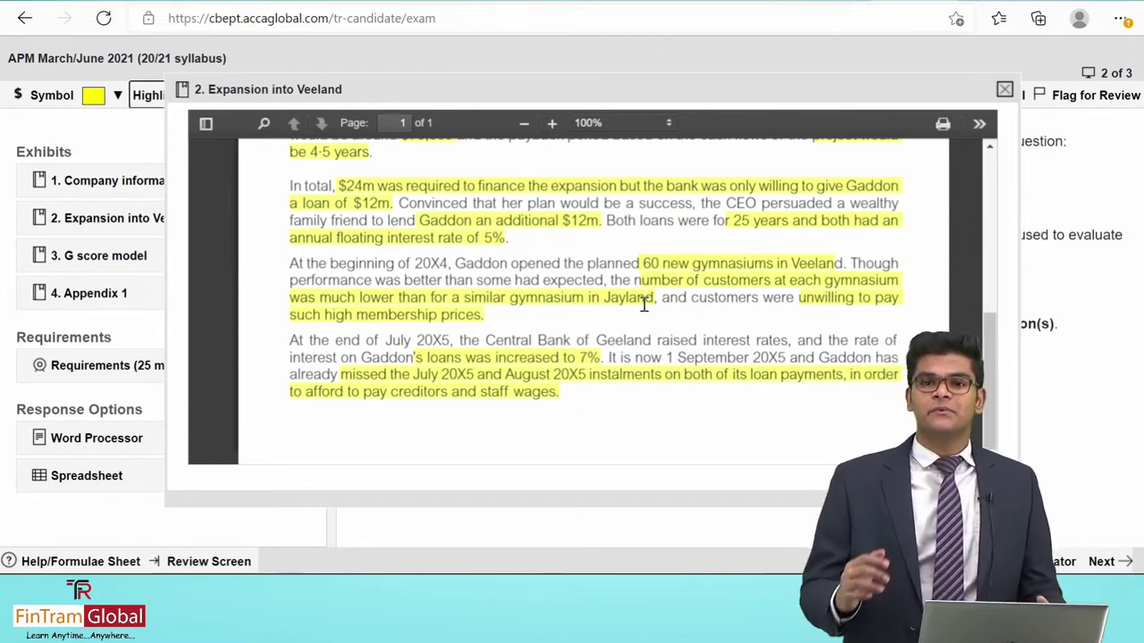
pyautogui.click(1005, 92)
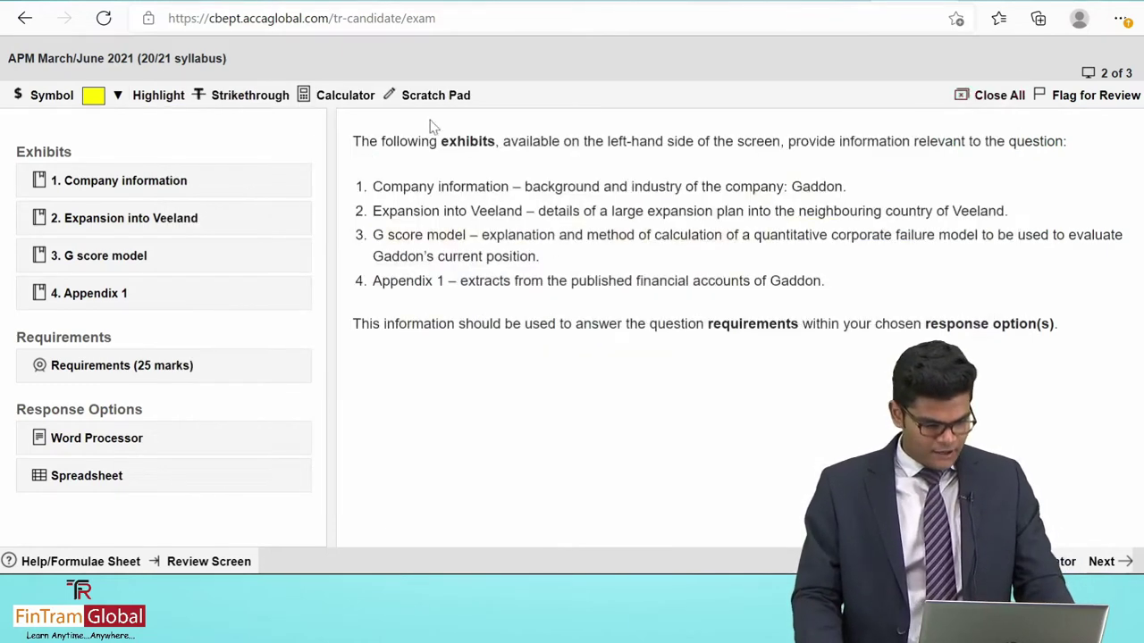
# Open the G score model exhibit at 100% zoom and highlight 'performance management consultant'.
pyautogui.click(113, 259)
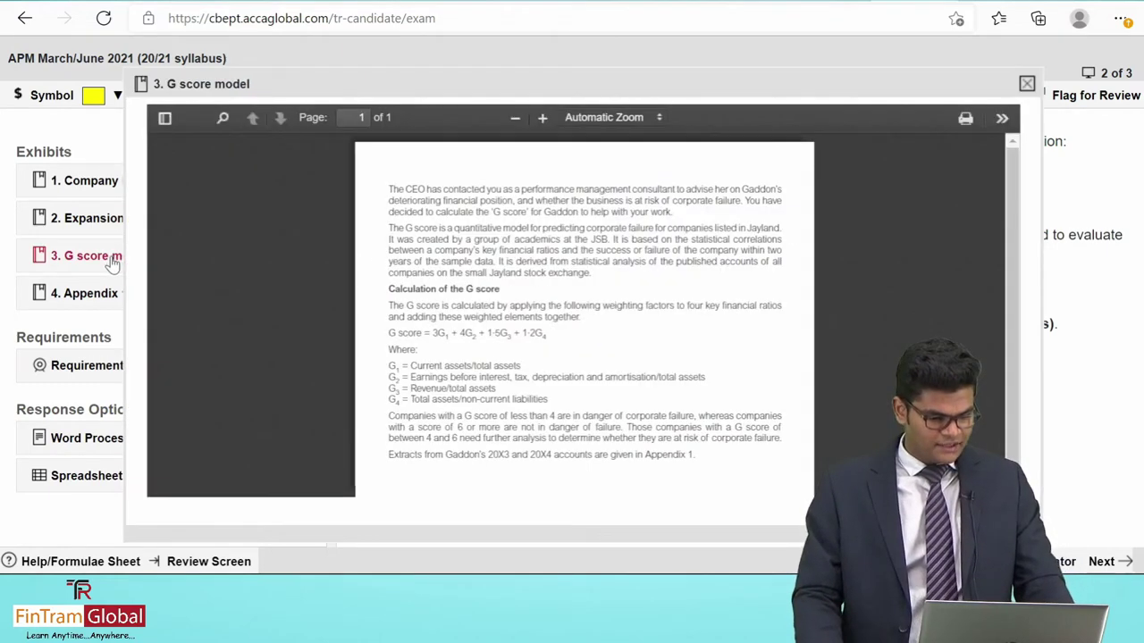
pyautogui.click(544, 118)
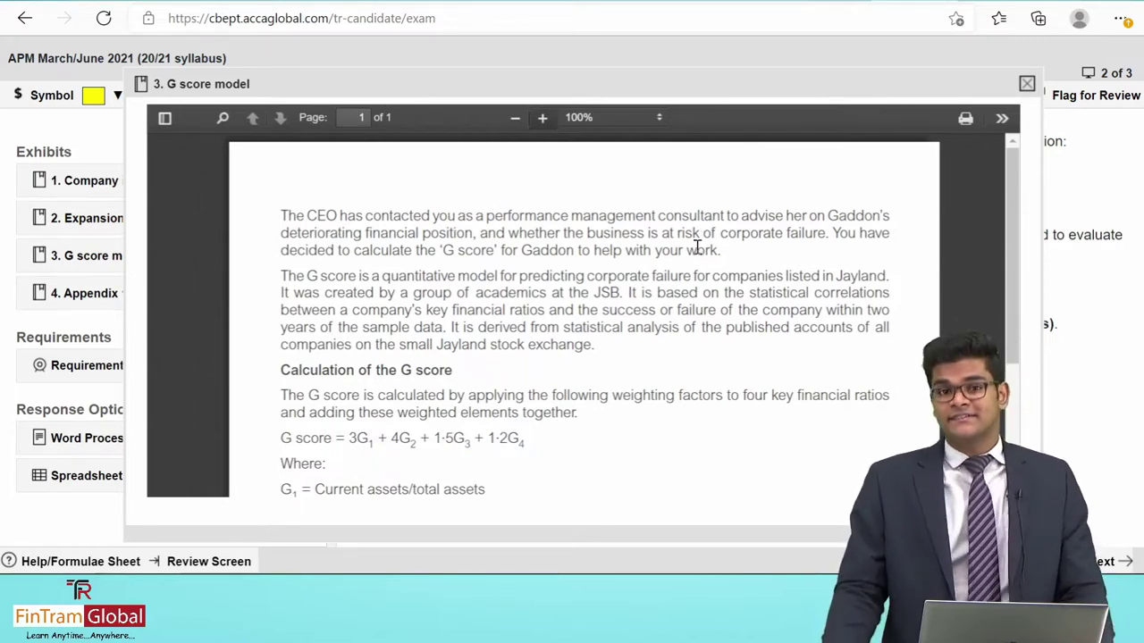
pyautogui.moveTo(486, 215); pyautogui.dragTo(724, 215)
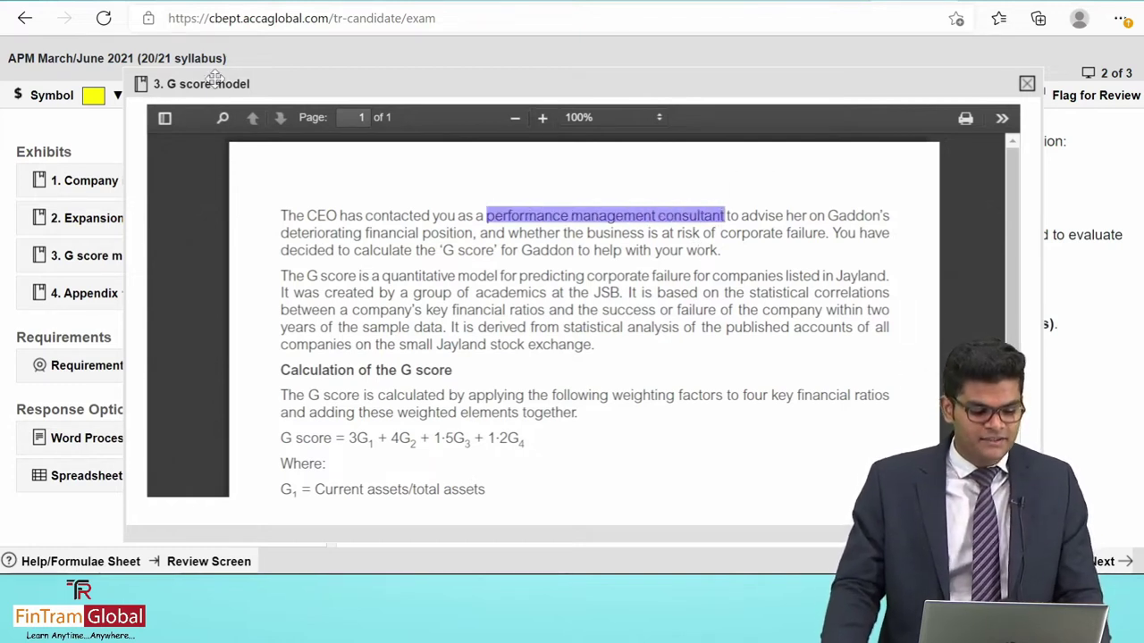
pyautogui.moveTo(125, 94); pyautogui.dragTo(153, 96)
pyautogui.click(143, 94)
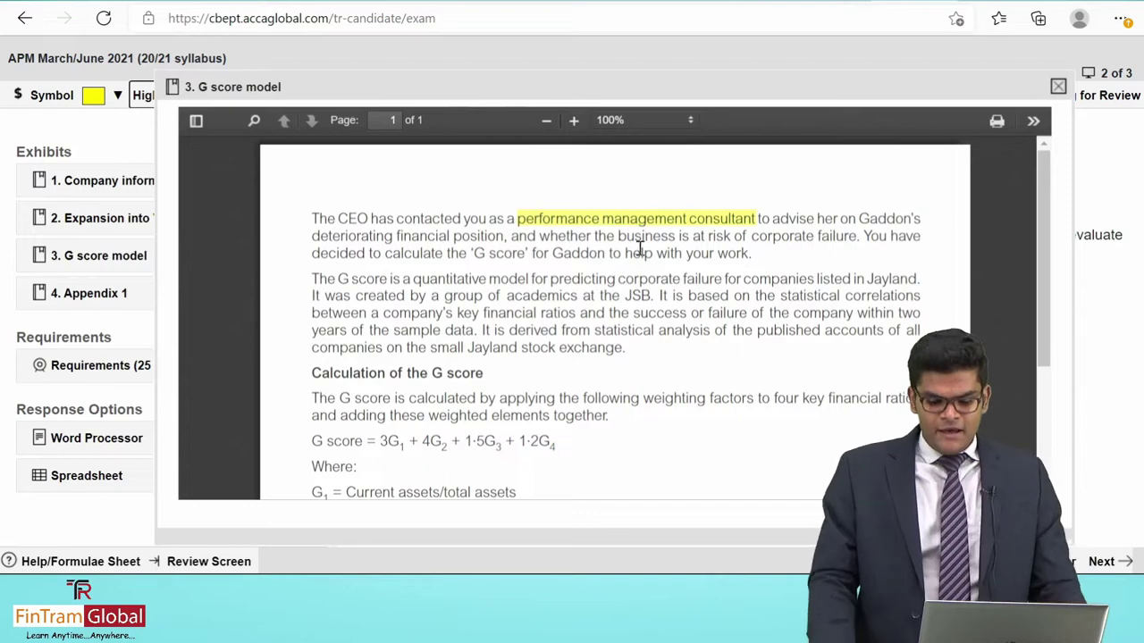
pyautogui.moveTo(628, 78); pyautogui.dragTo(608, 46)
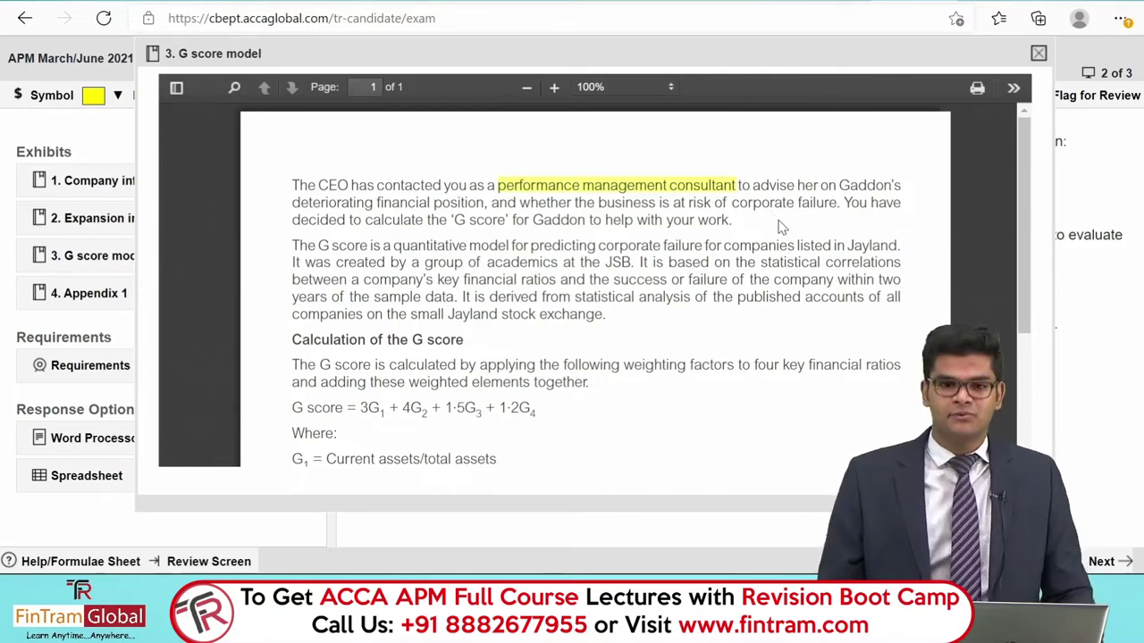
# Scroll the G score exhibit to review G score = 3G1 + 4G2 + 1·5G3 + 1·2G4, its ratios and failure thresholds.
pyautogui.scroll(-3, 530, 276)
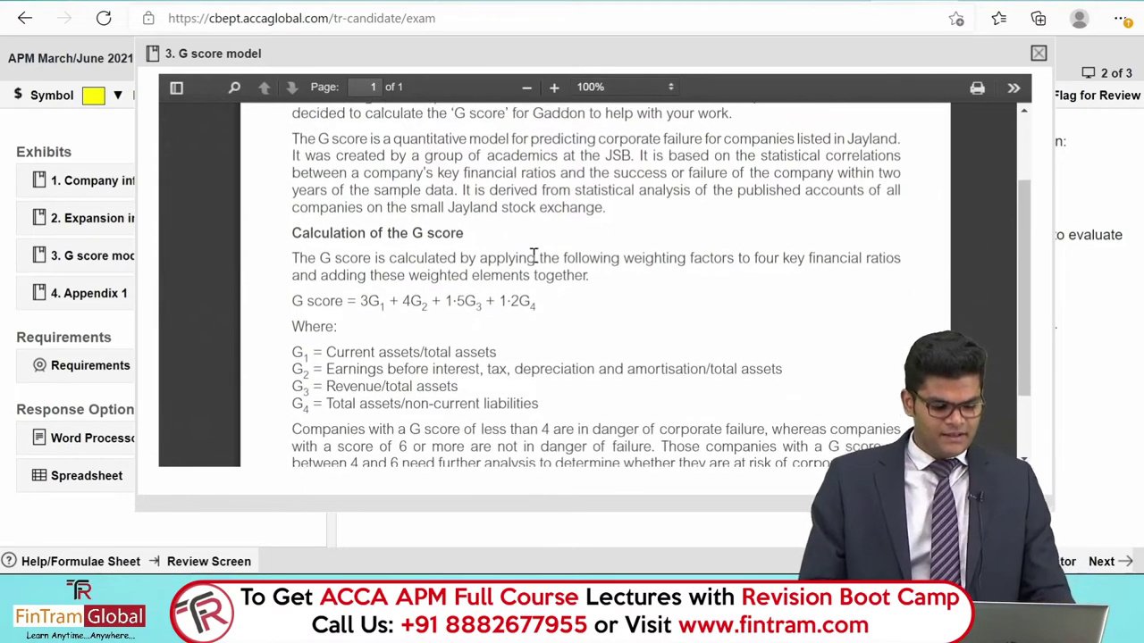
pyautogui.scroll(-3, 534, 273)
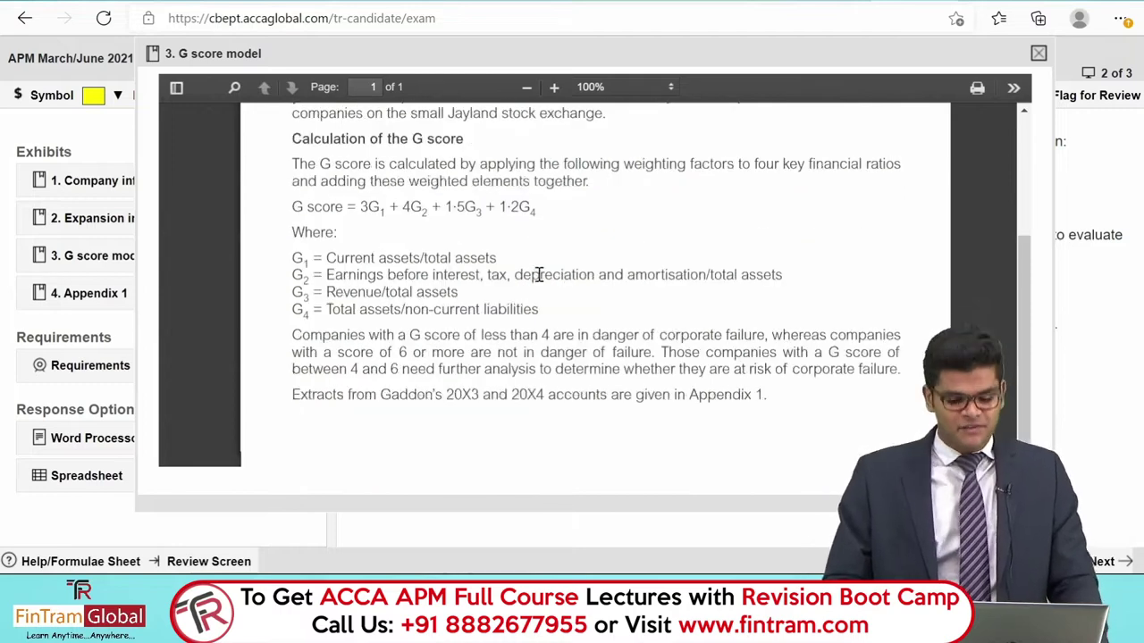
pyautogui.scroll(5, 536, 273)
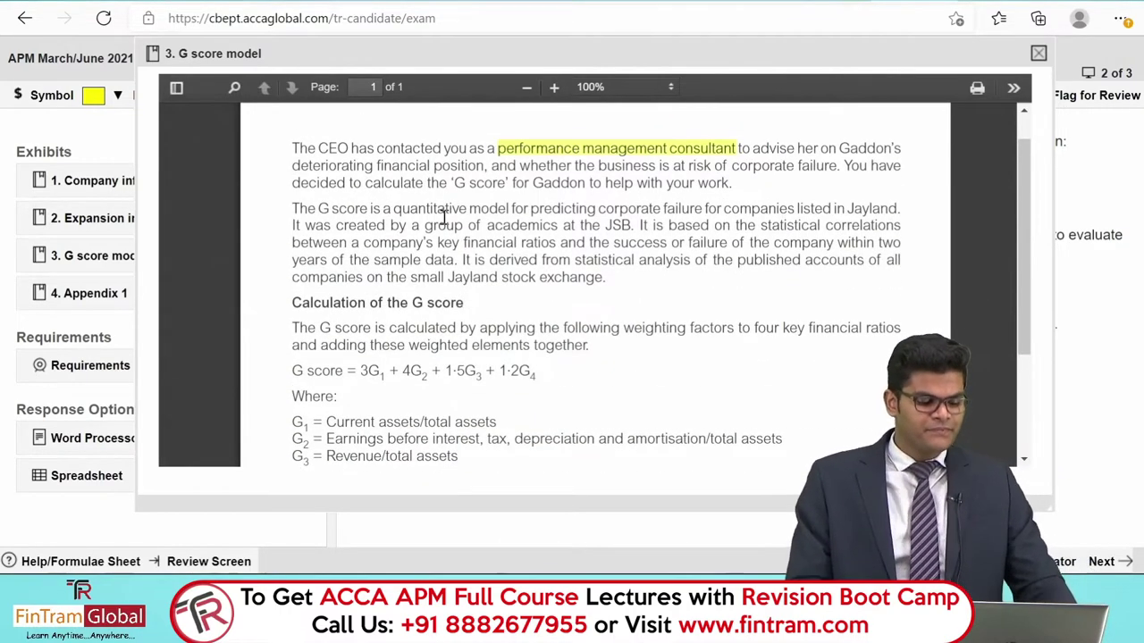
pyautogui.scroll(-1, 444, 215)
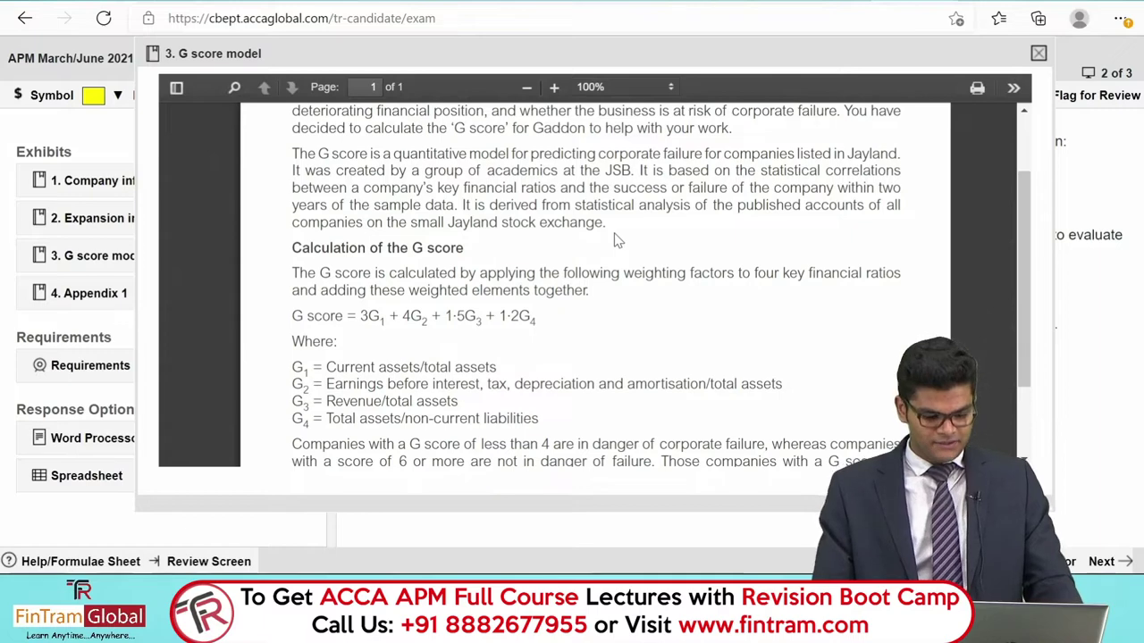
pyautogui.scroll(-1, 357, 252)
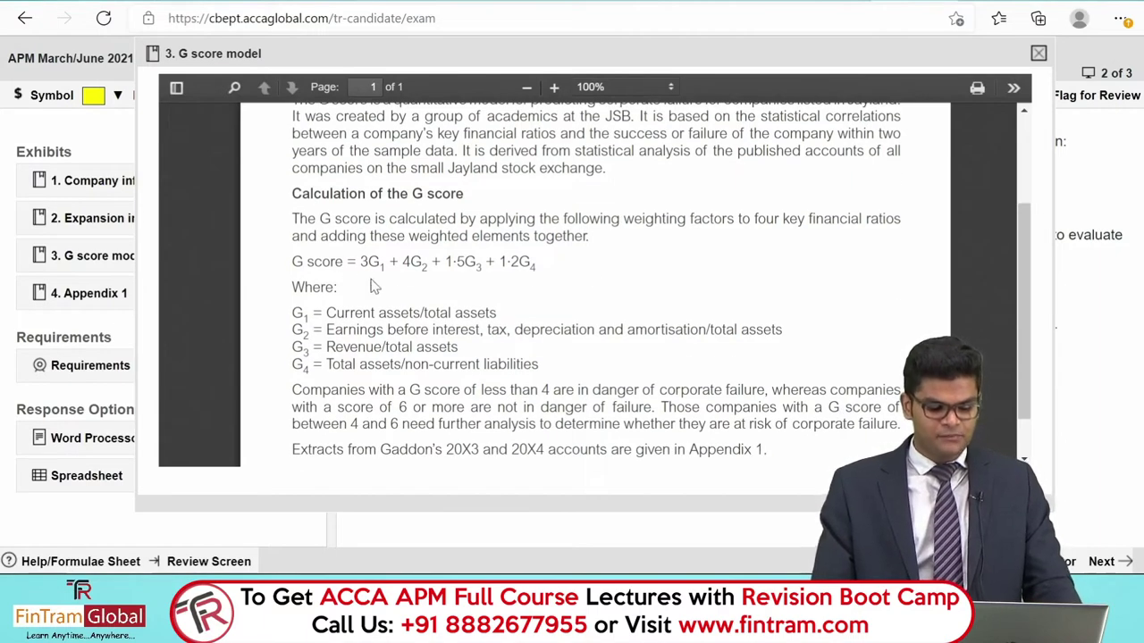
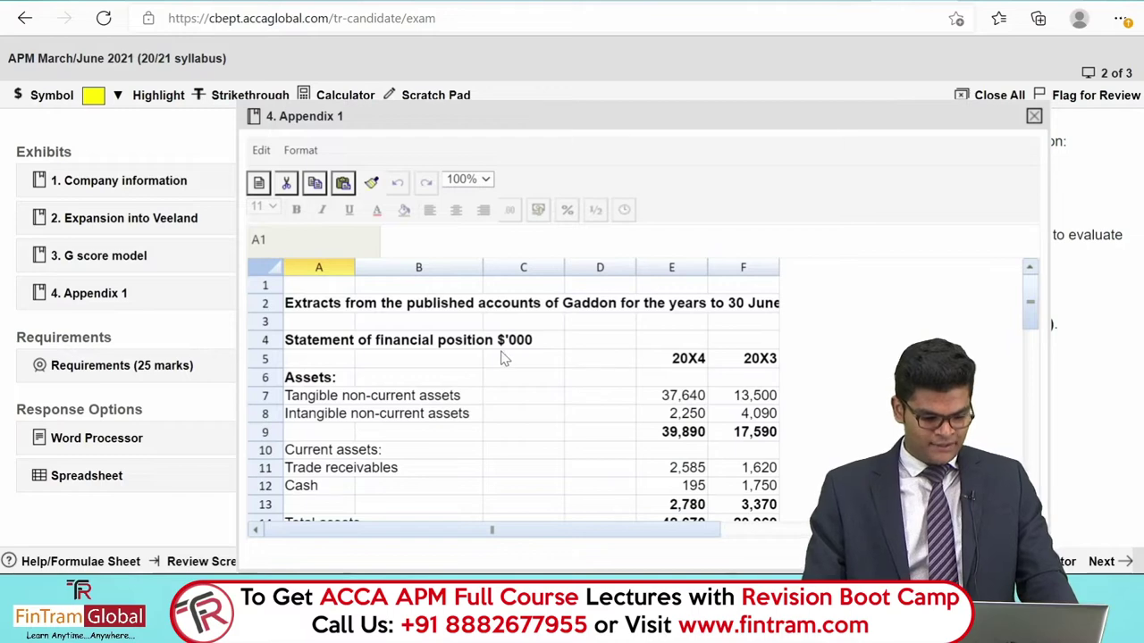
# Move the Appendix 1 window up-left and scroll through Gaddon's financial statements.
pyautogui.moveTo(565, 125); pyautogui.dragTo(528, 62)
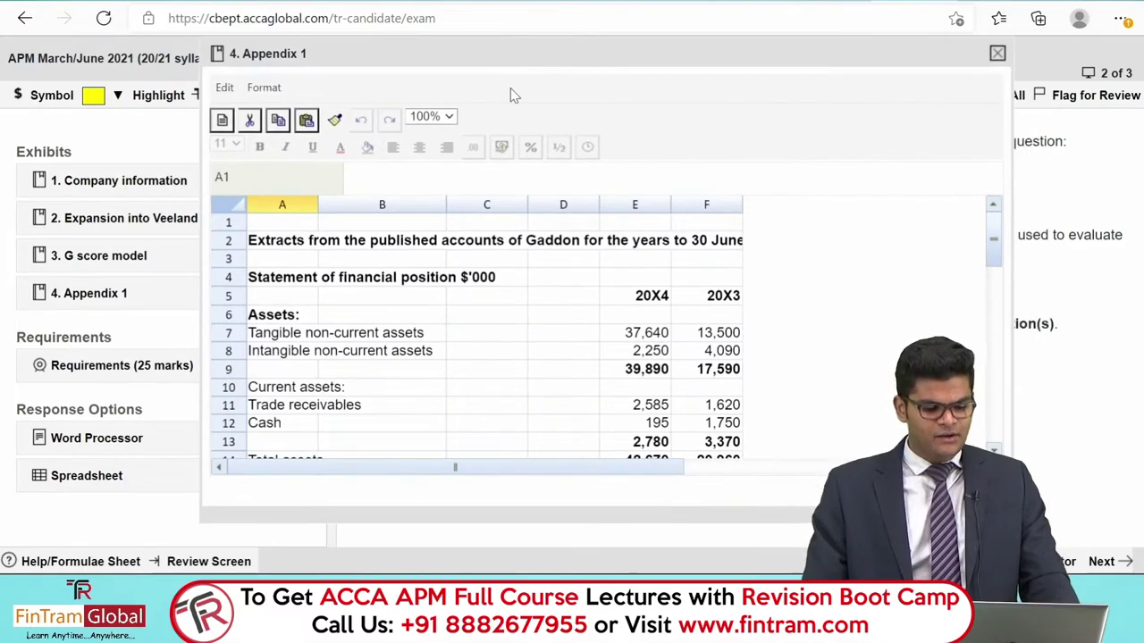
pyautogui.scroll(-5, 516, 285)
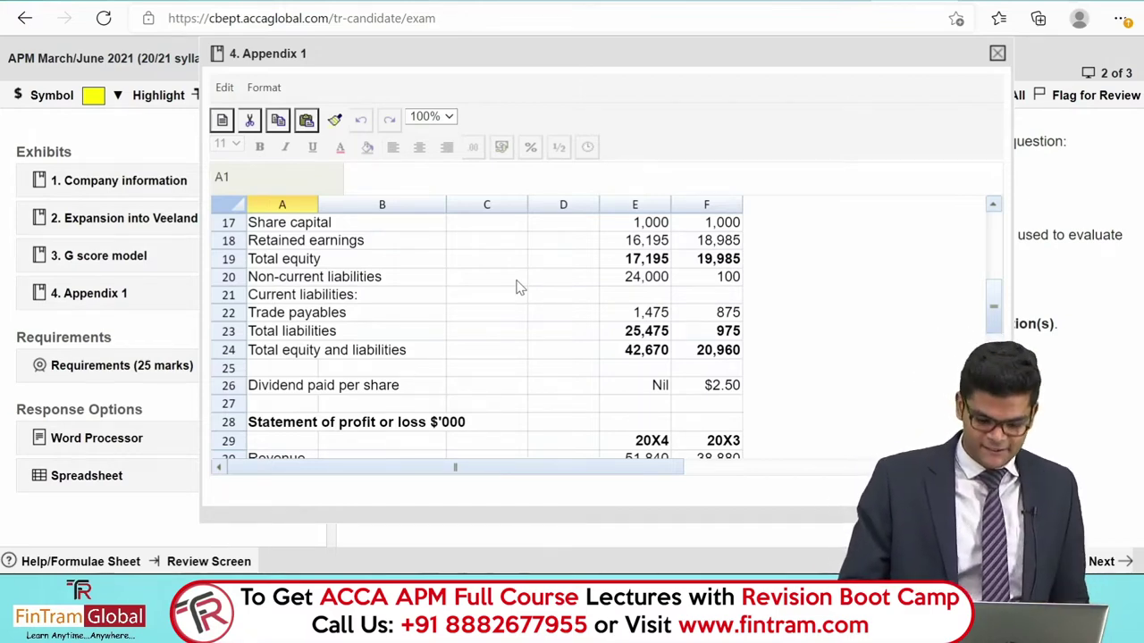
pyautogui.scroll(-5, 515, 287)
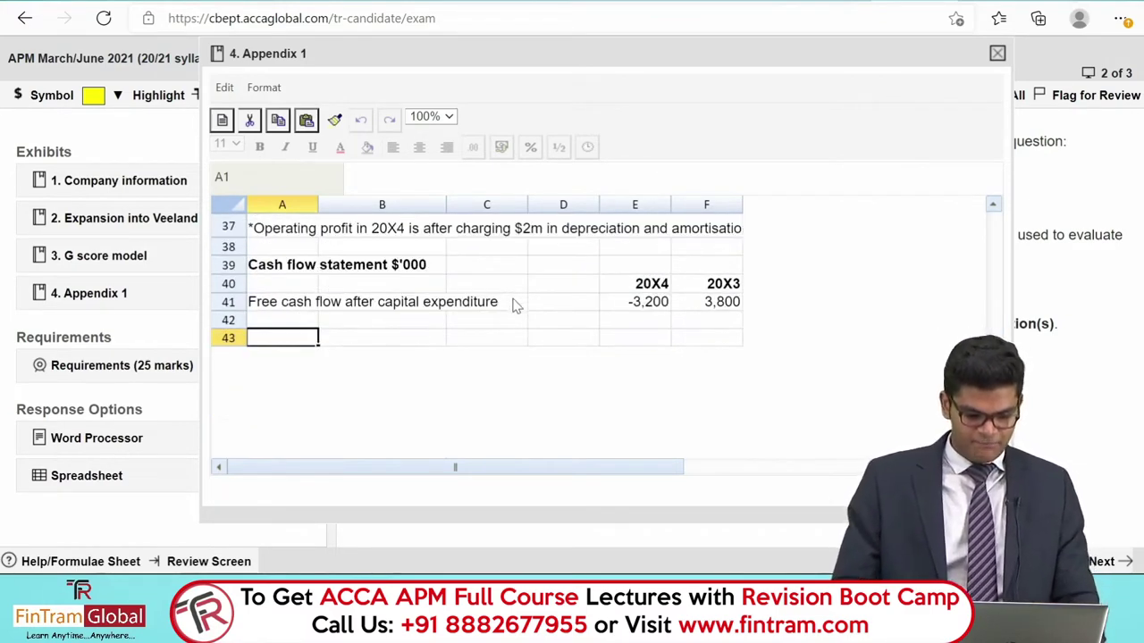
pyautogui.scroll(10, 514, 302)
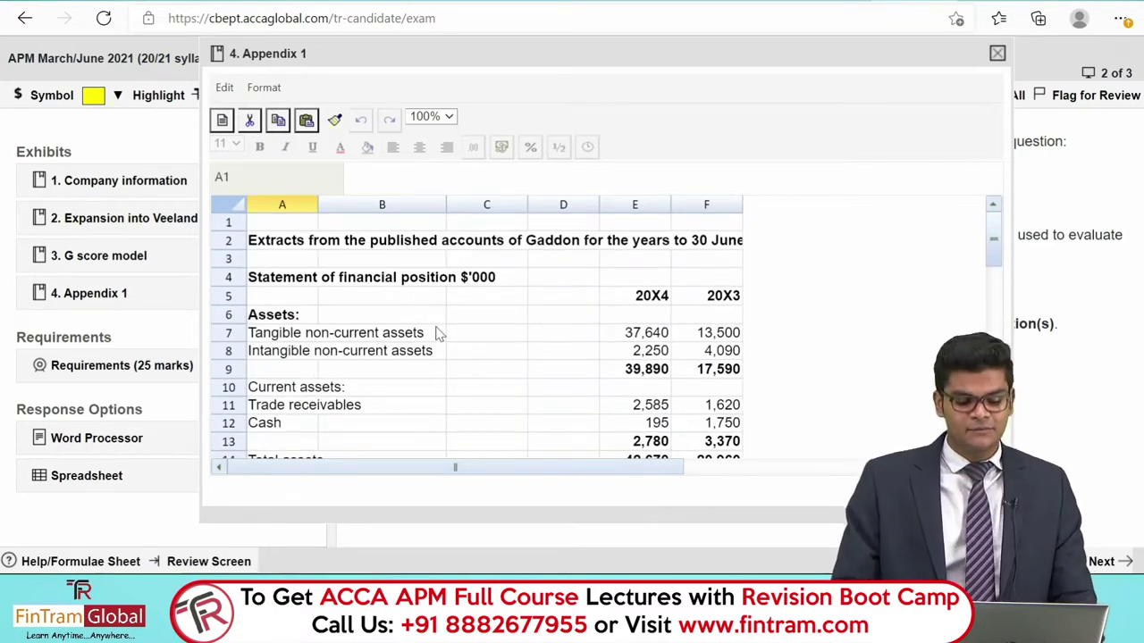
pyautogui.scroll(-1, 430, 335)
pyautogui.scroll(-5, 429, 335)
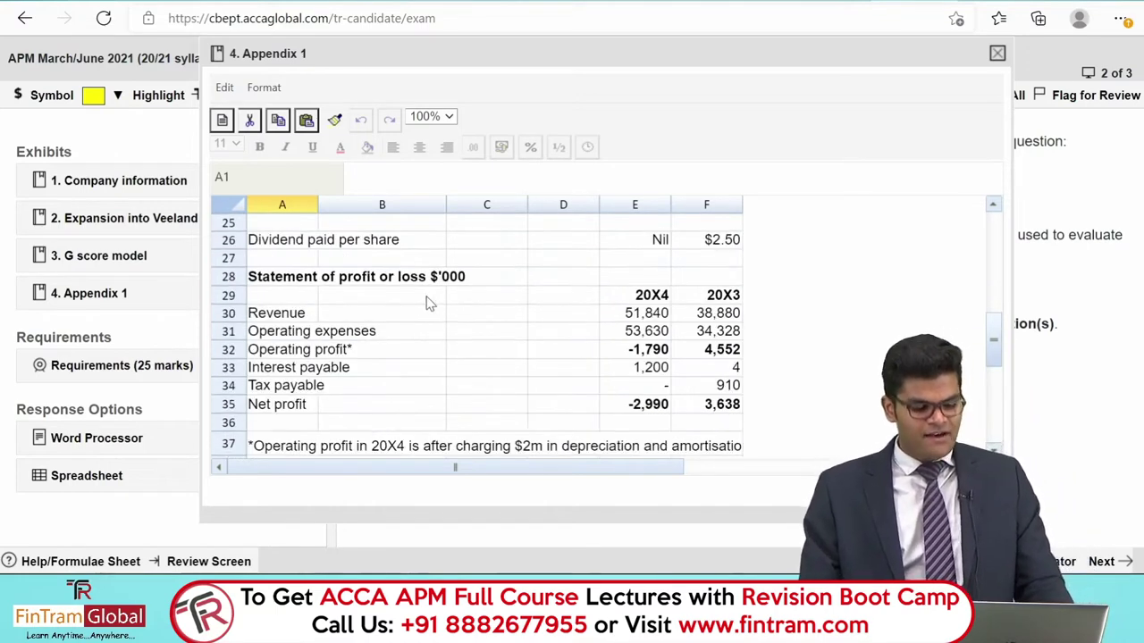
pyautogui.scroll(-1, 390, 309)
pyautogui.scroll(1, 391, 313)
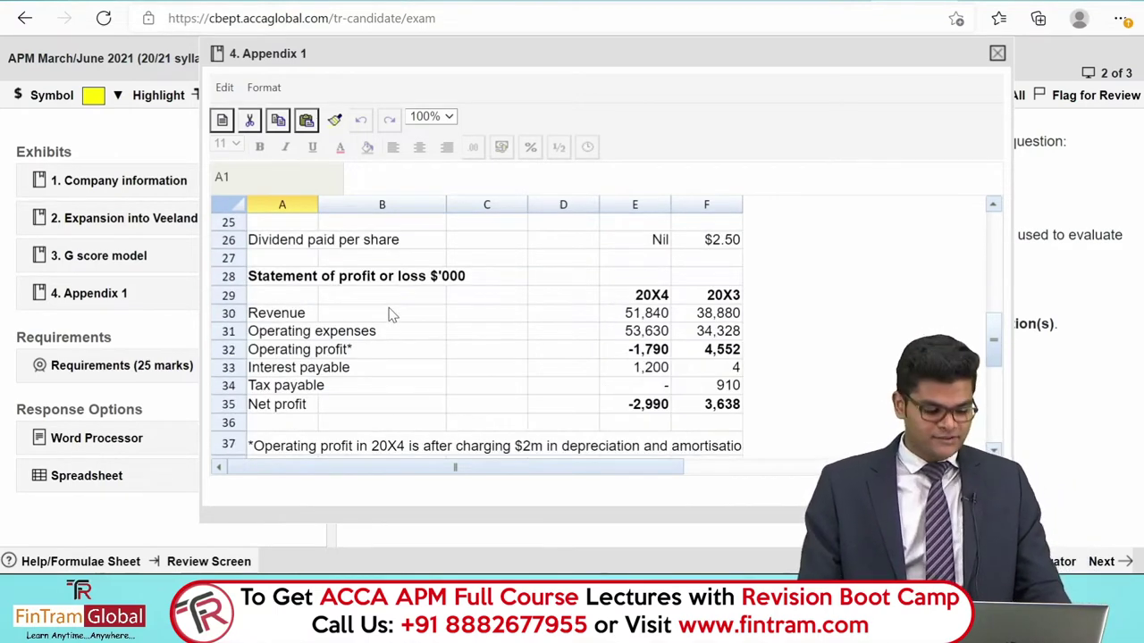
pyautogui.scroll(-2, 391, 312)
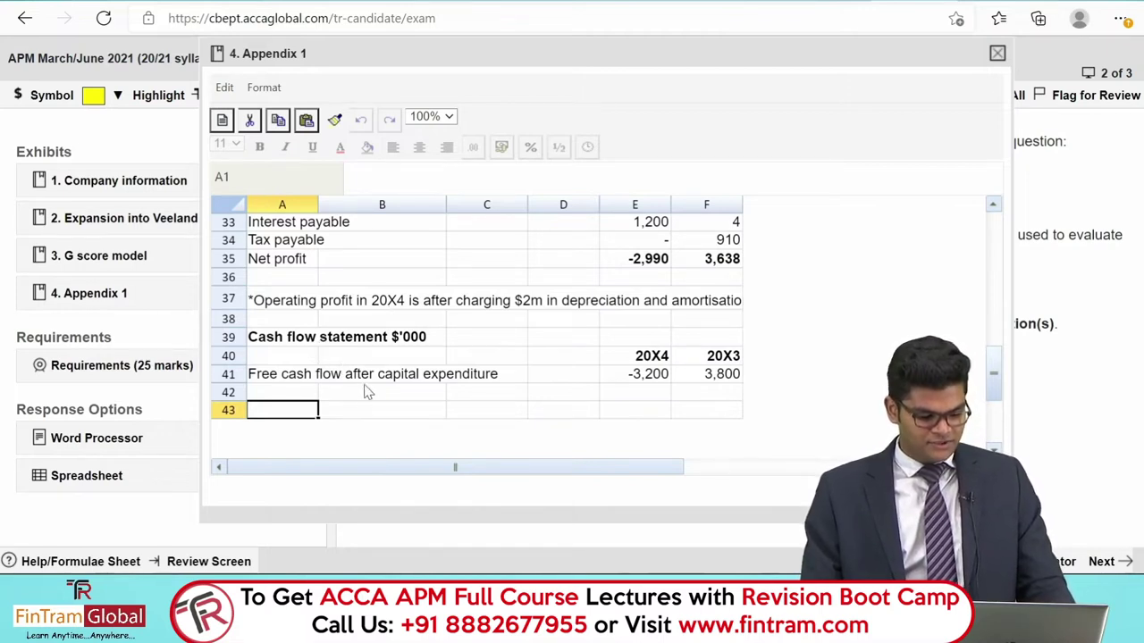
# Select the free cash flow label in A41, then close the Appendix 1 exhibit.
pyautogui.click(279, 379)
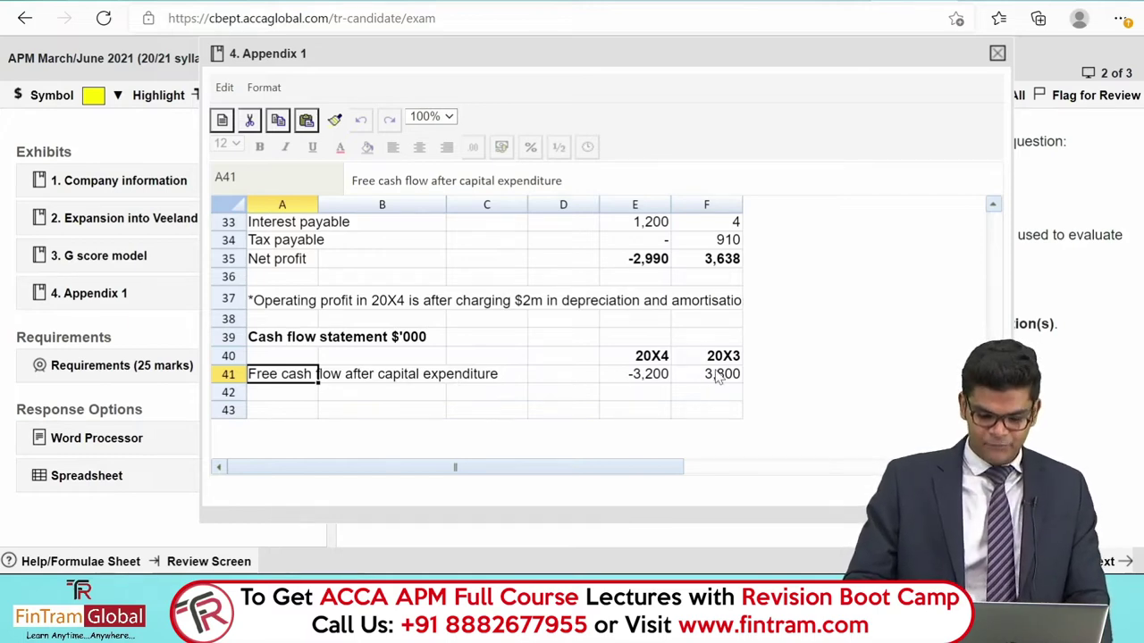
pyautogui.scroll(7, 531, 312)
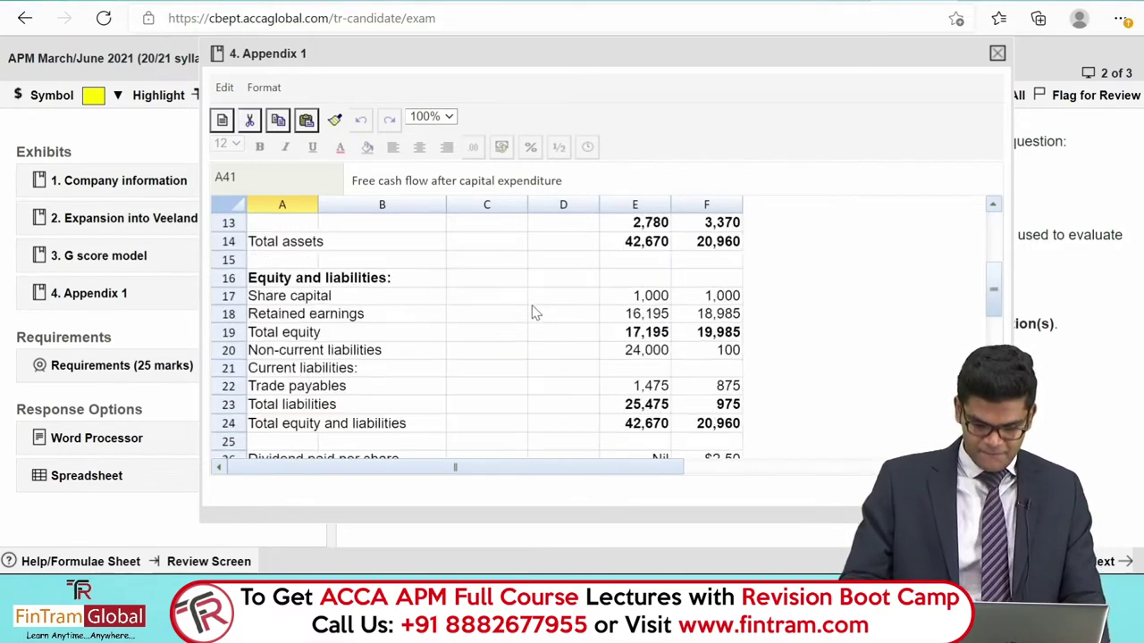
pyautogui.scroll(4, 533, 313)
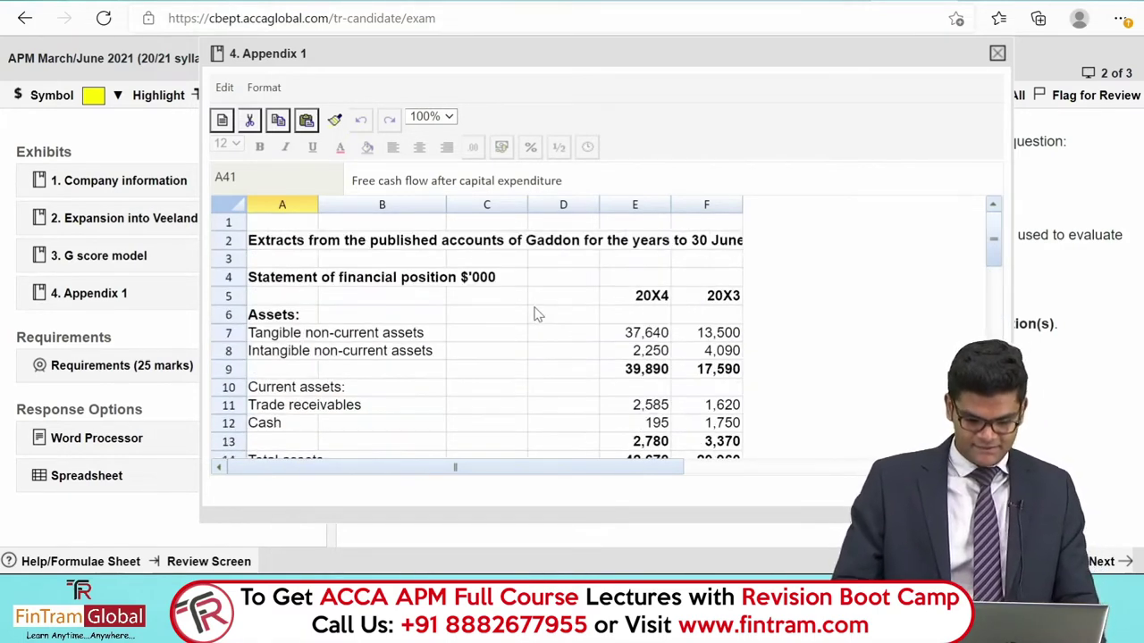
pyautogui.click(997, 53)
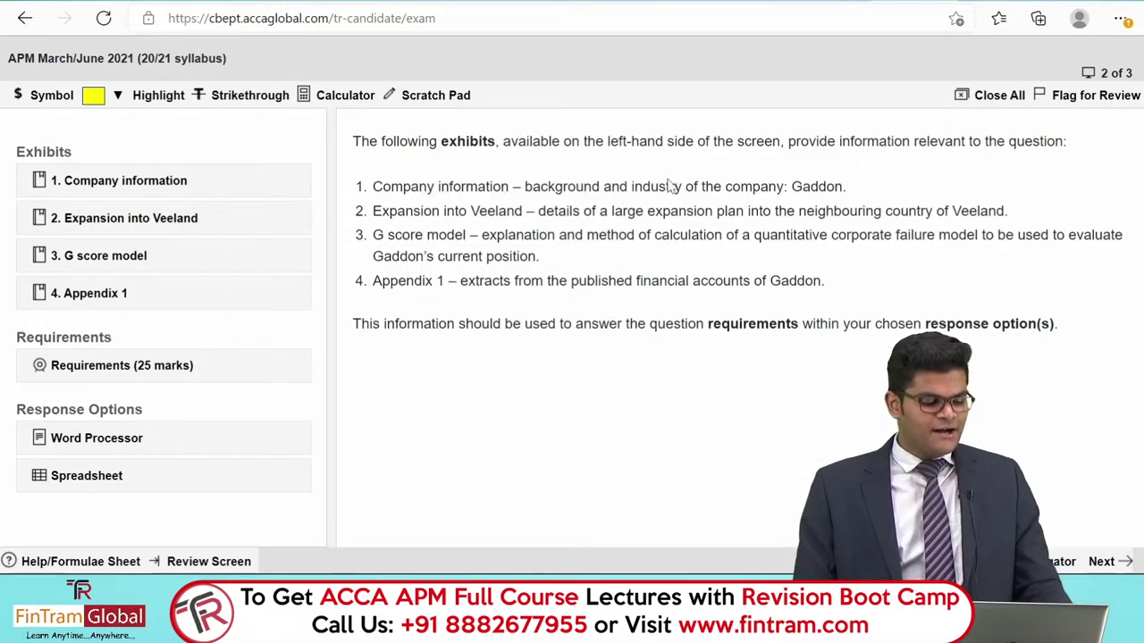
# Open the Word Processor answer from Response Options.
pyautogui.click(205, 442)
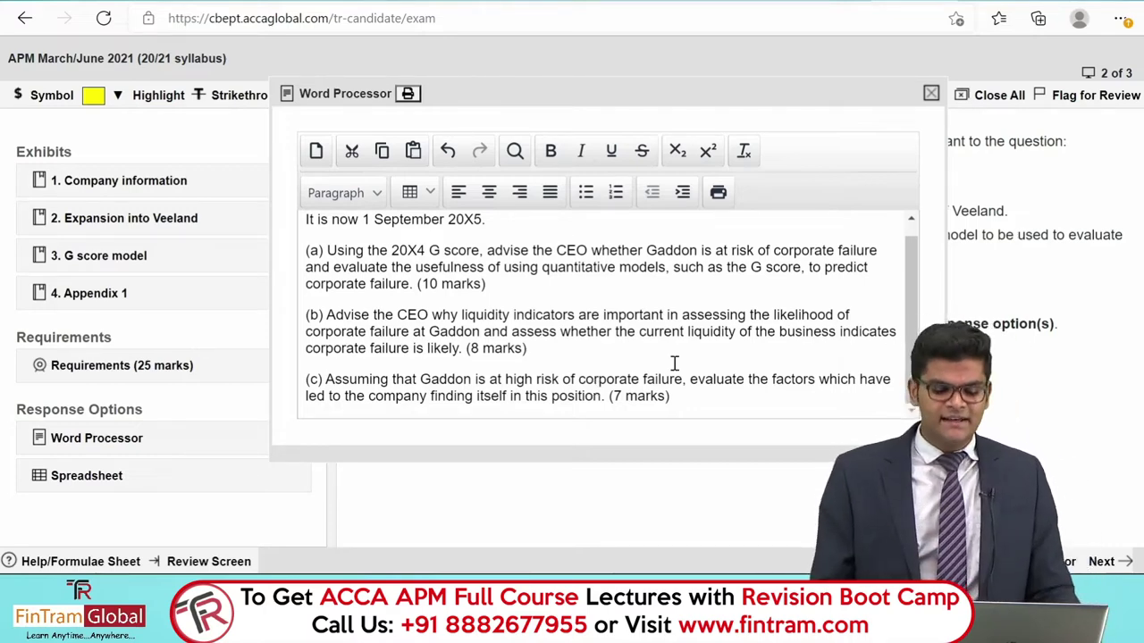
# Close and reopen the Word Processor answer.
pyautogui.click(931, 93)
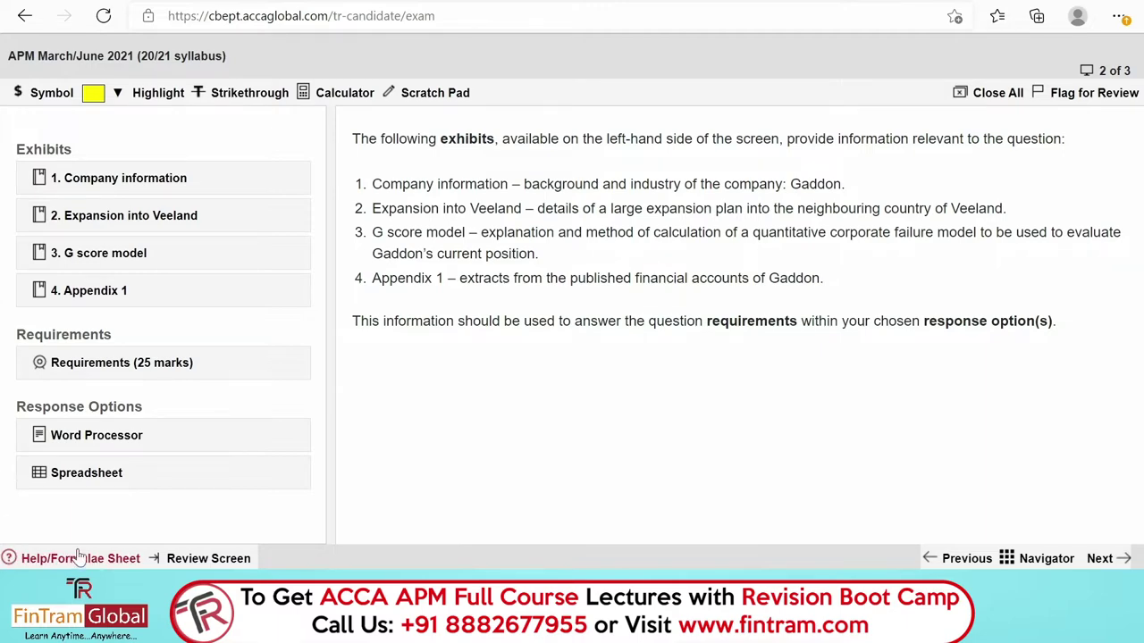
pyautogui.click(140, 438)
pyautogui.scroll(-1, 508, 329)
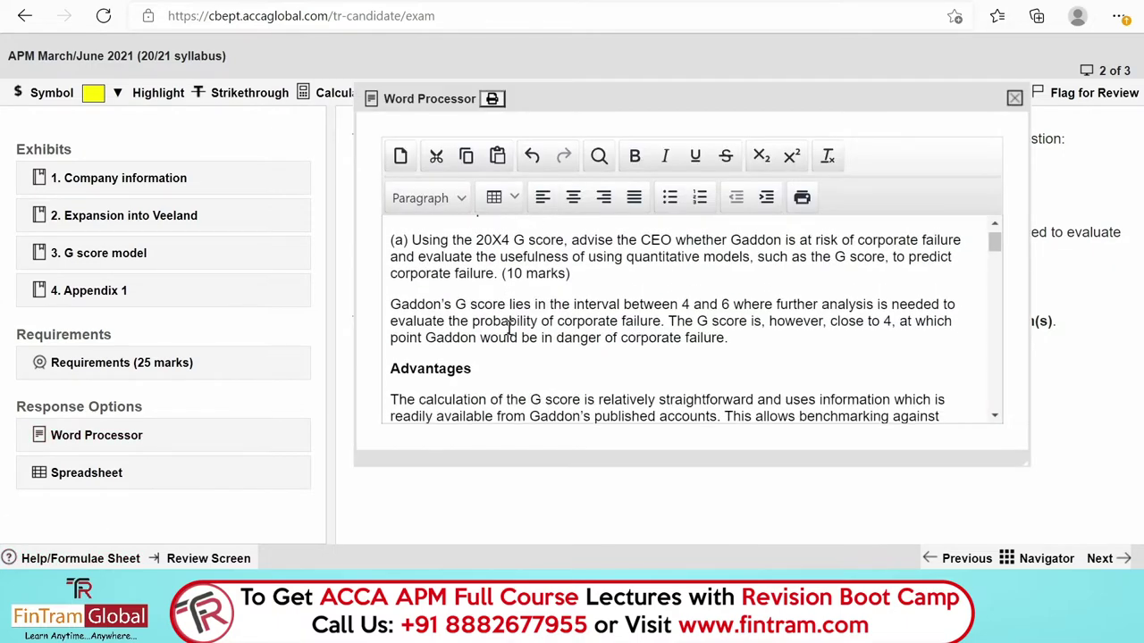
pyautogui.scroll(1, 510, 331)
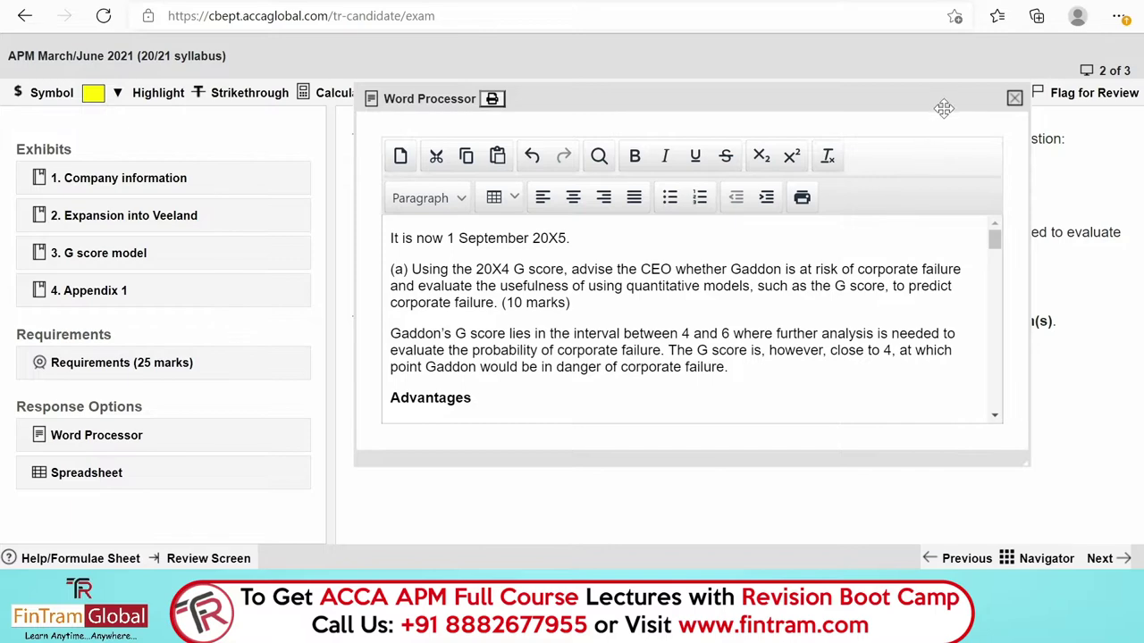
# Move the answer window up-left, enlarge it, and select the date line and requirement (a).
pyautogui.moveTo(936, 102); pyautogui.dragTo(807, 77)
pyautogui.moveTo(888, 434); pyautogui.dragTo(986, 500)
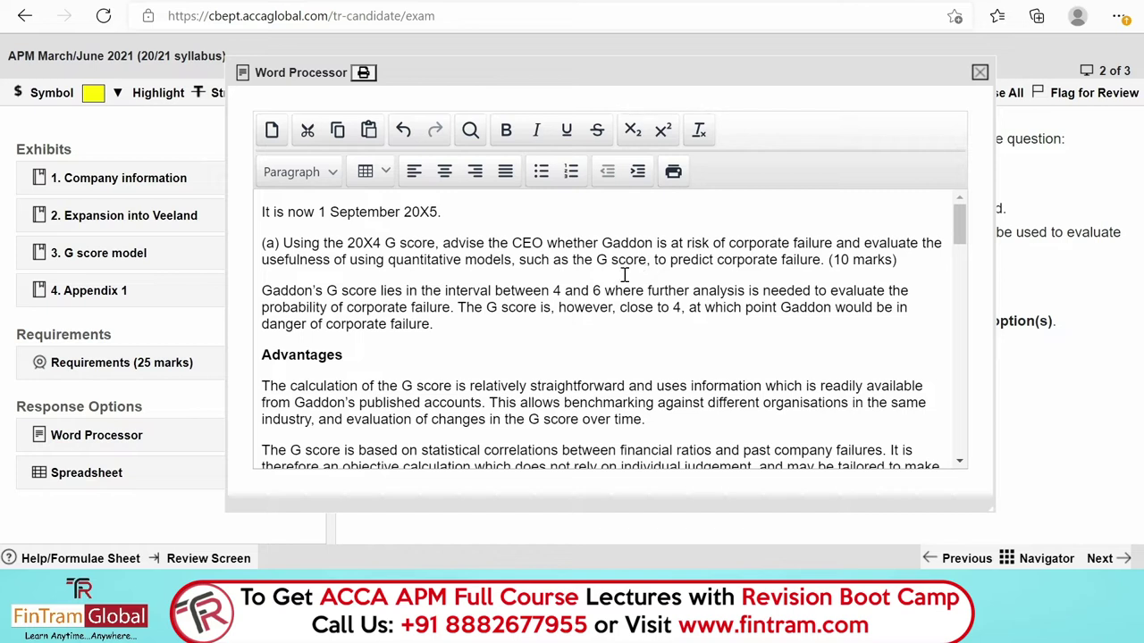
pyautogui.moveTo(262, 212); pyautogui.dragTo(912, 268)
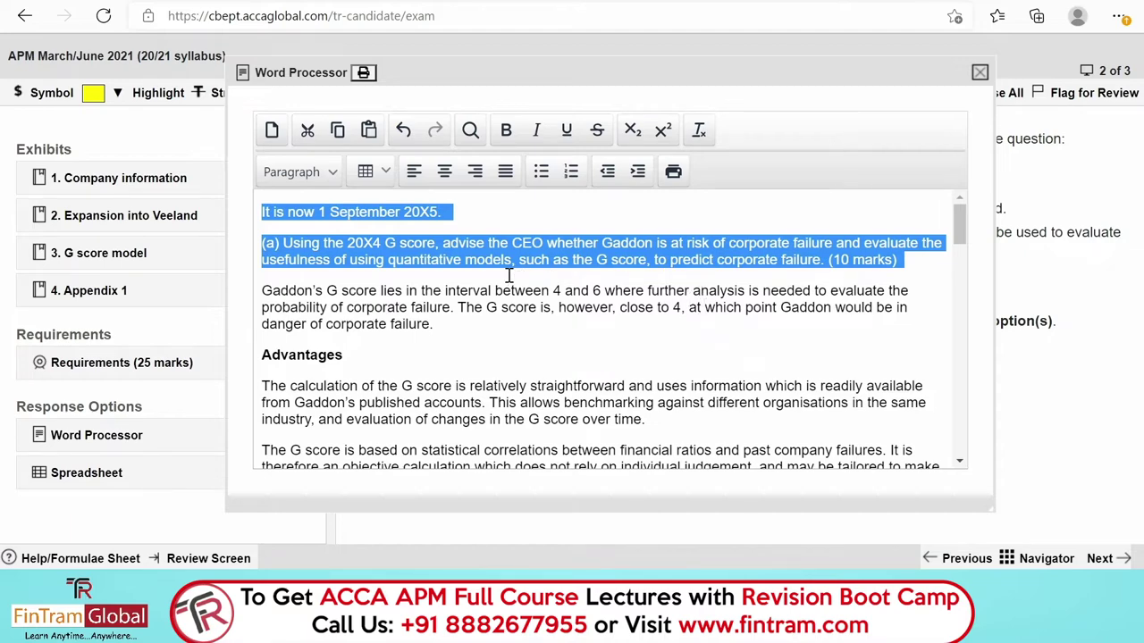
# Delete the line 'It is now 1 September 20X5.' from the answer.
pyautogui.click(465, 259)
pyautogui.moveTo(450, 211); pyautogui.dragTo(189, 223)
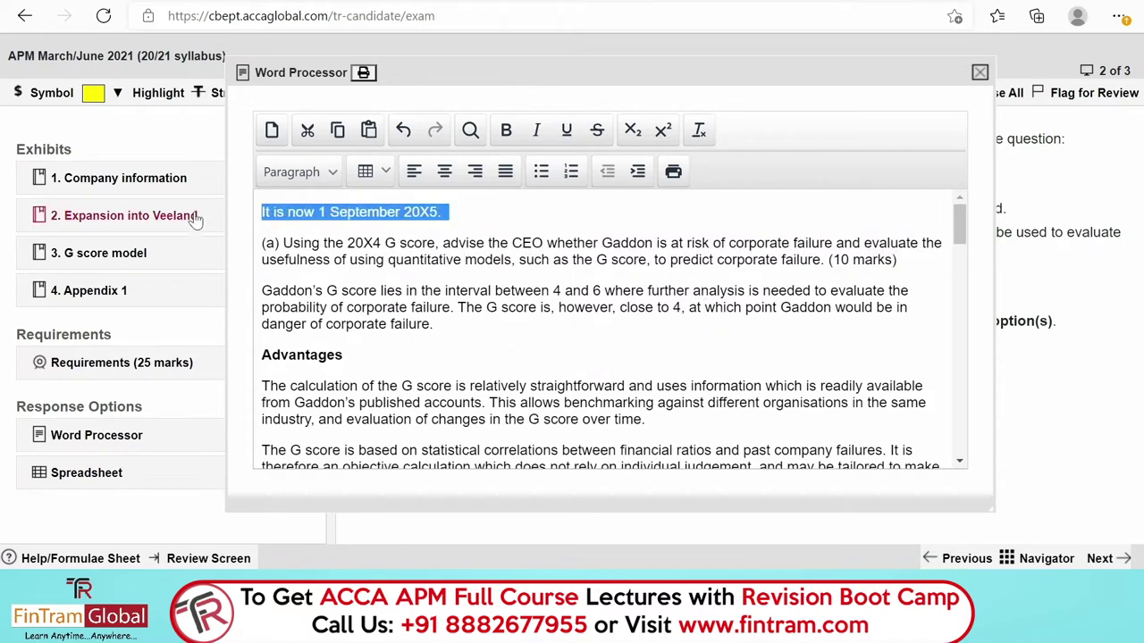
pyautogui.press('Delete')
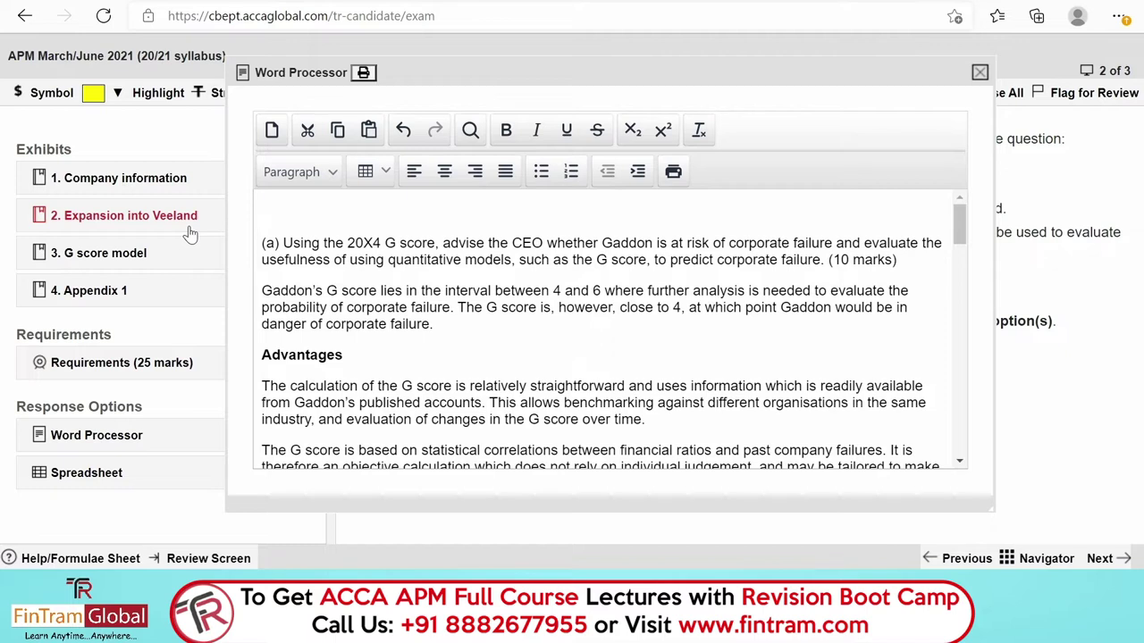
# Split requirement (a) into 'advise' and 'evaluate' lines and delete the trailing '(10 marks)' text.
pyautogui.click(344, 290)
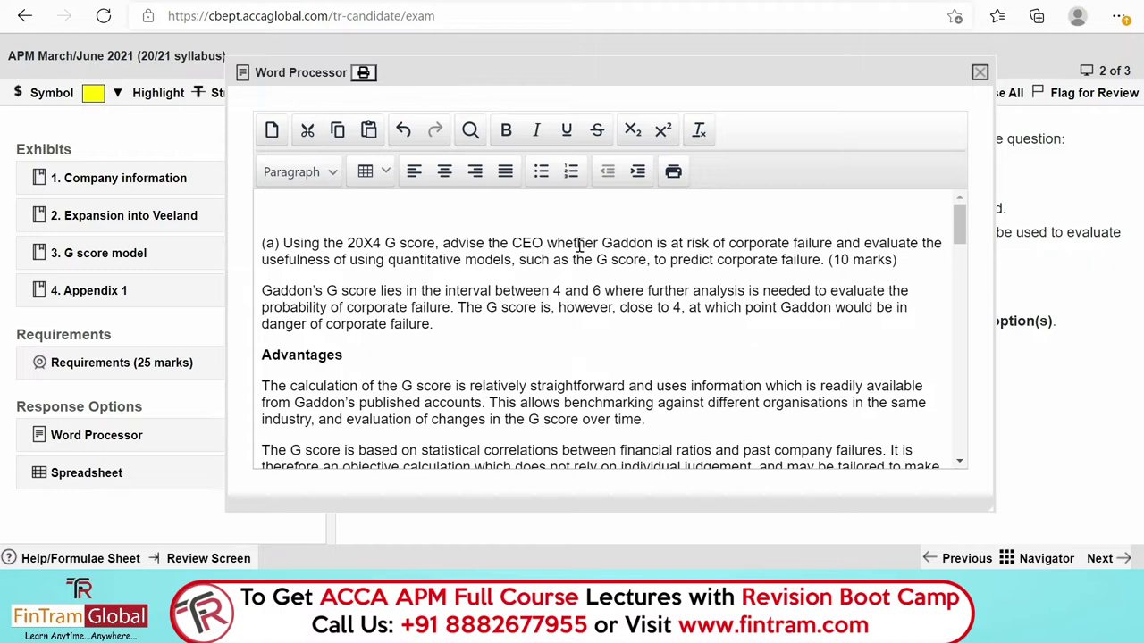
pyautogui.click(442, 242)
pyautogui.press('Return')
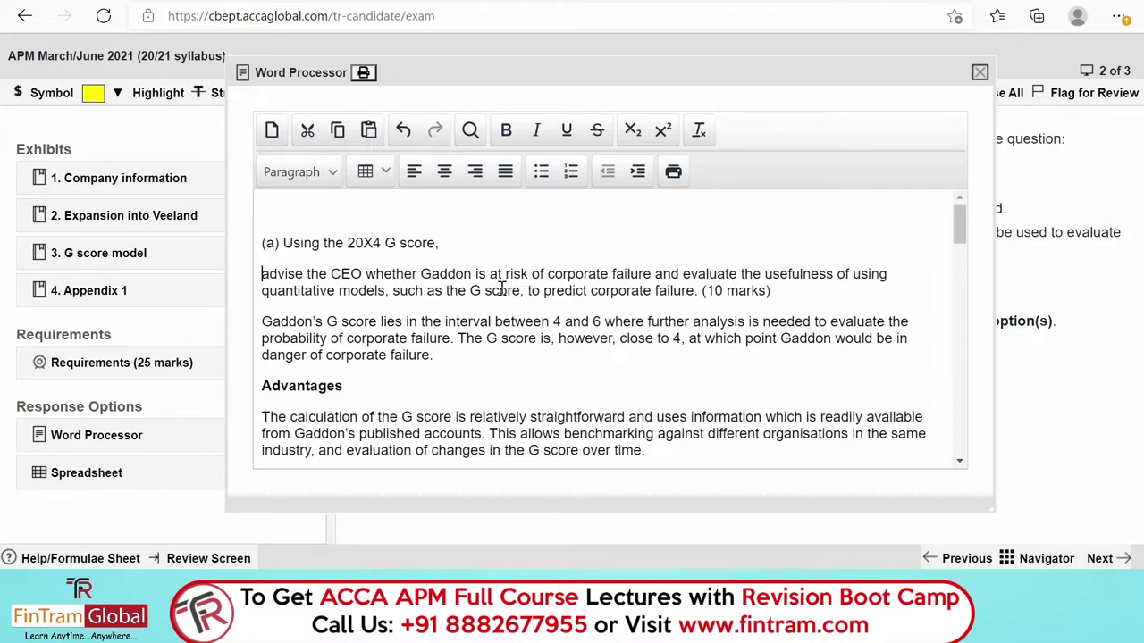
pyautogui.click(682, 271)
pyautogui.press('Return')
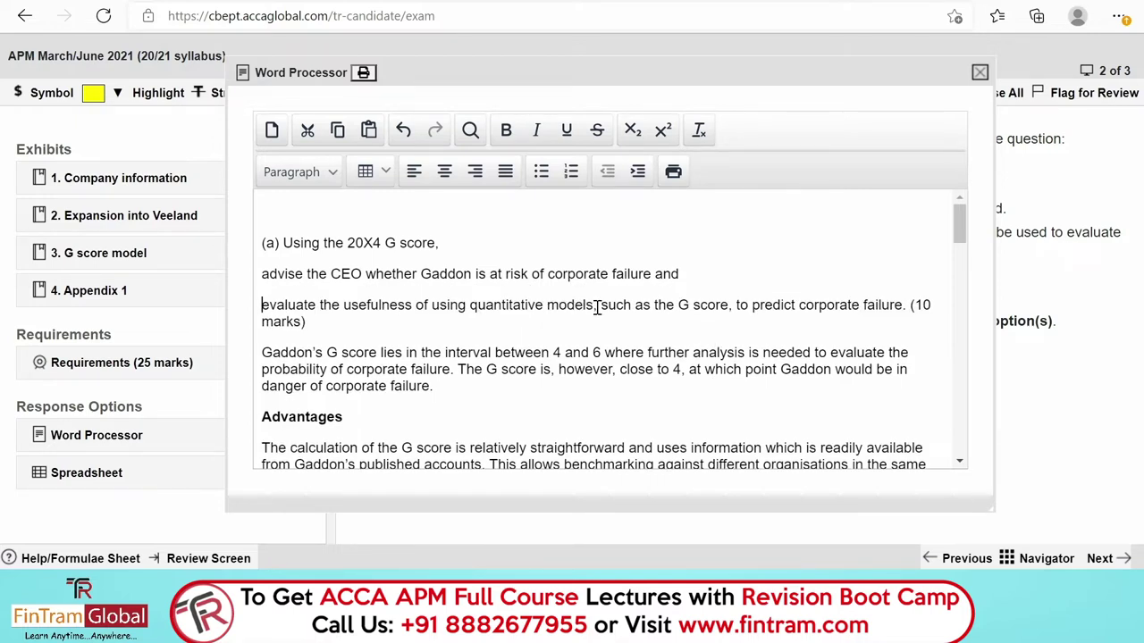
pyautogui.moveTo(596, 306); pyautogui.dragTo(640, 327)
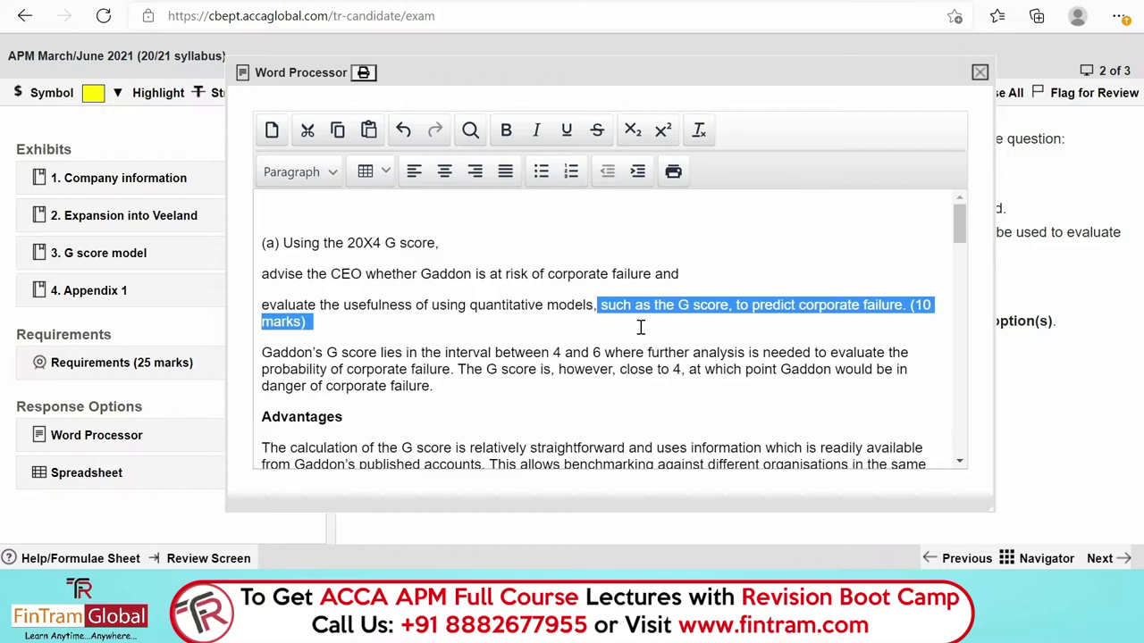
pyautogui.press('BackSpace')
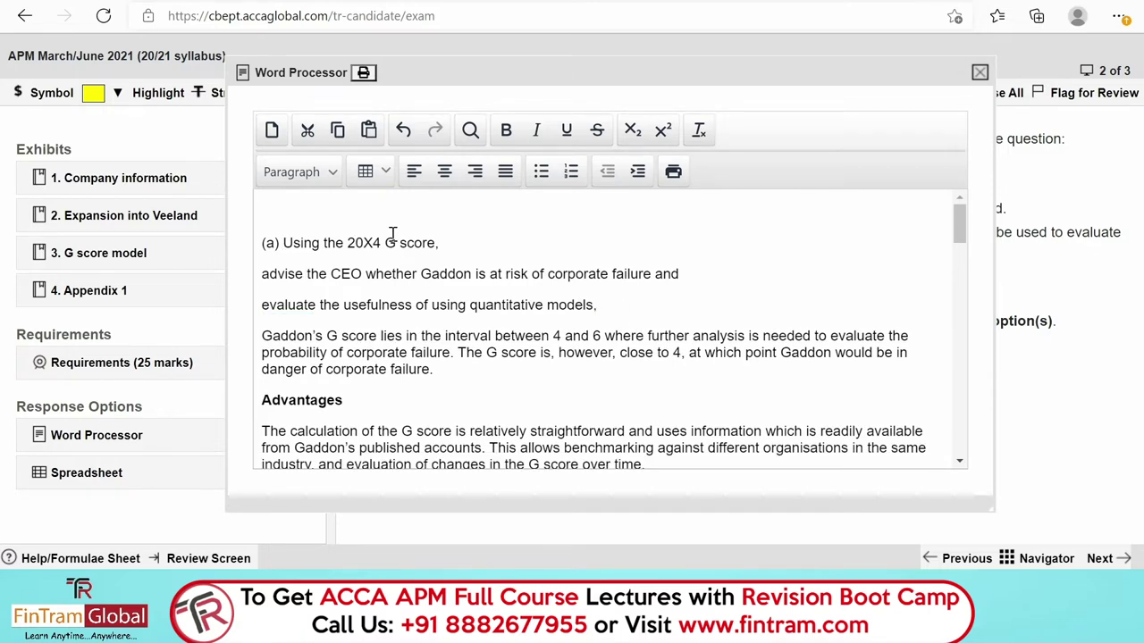
# Rewrite the first requirement line as 'Risk of corporate failure for Gaddon'.
pyautogui.moveTo(449, 243); pyautogui.dragTo(284, 245)
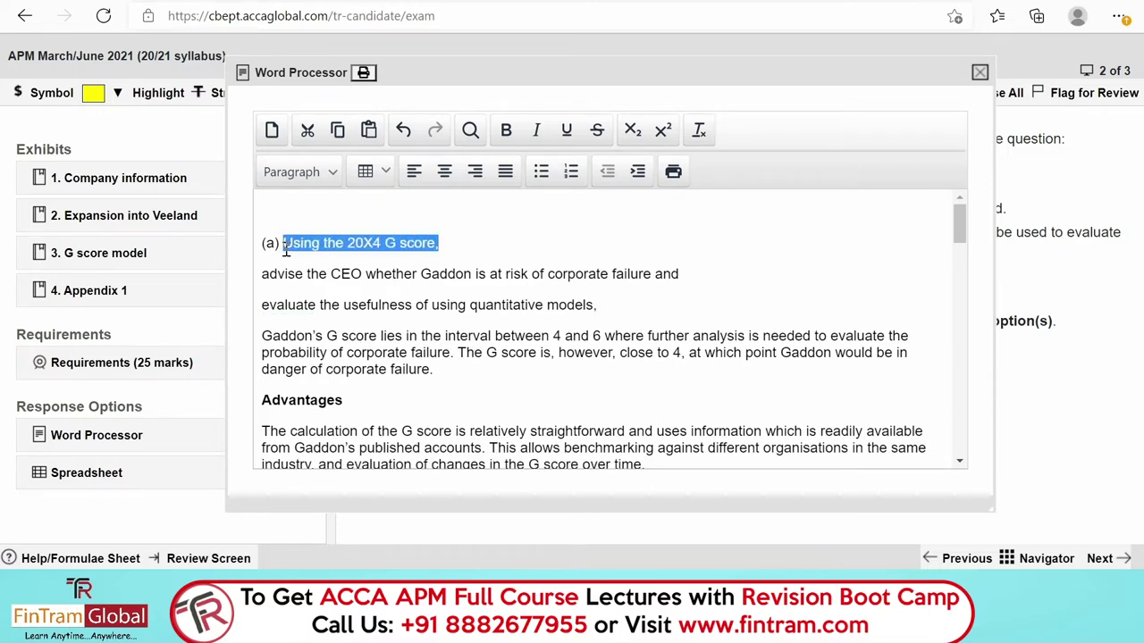
pyautogui.press('BackSpace')
pyautogui.press('Delete')
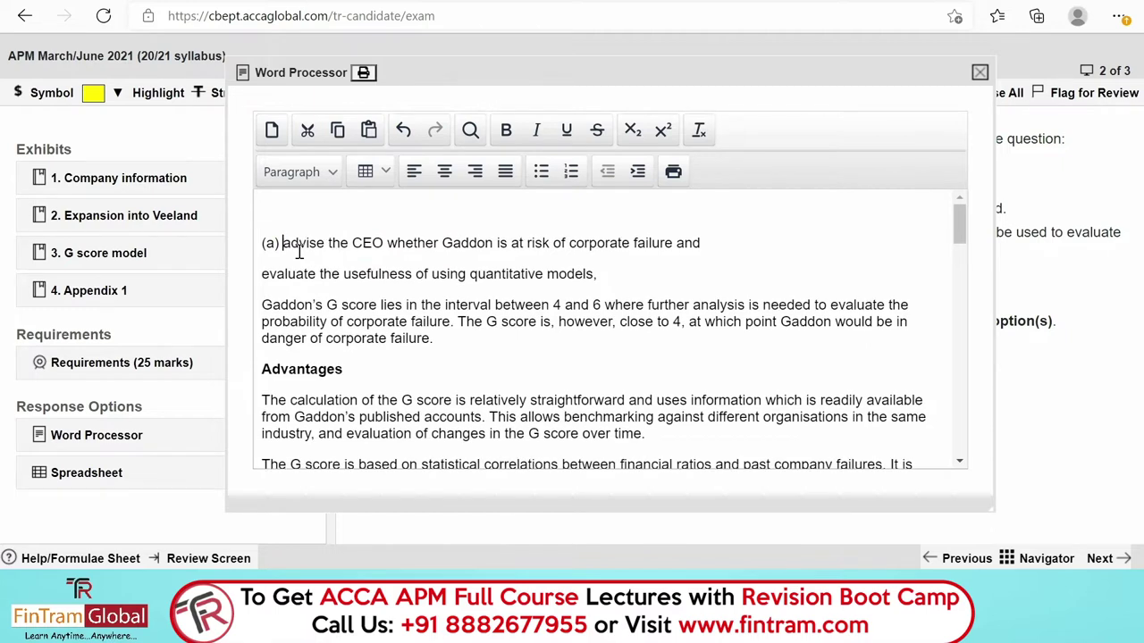
pyautogui.press('Delete')
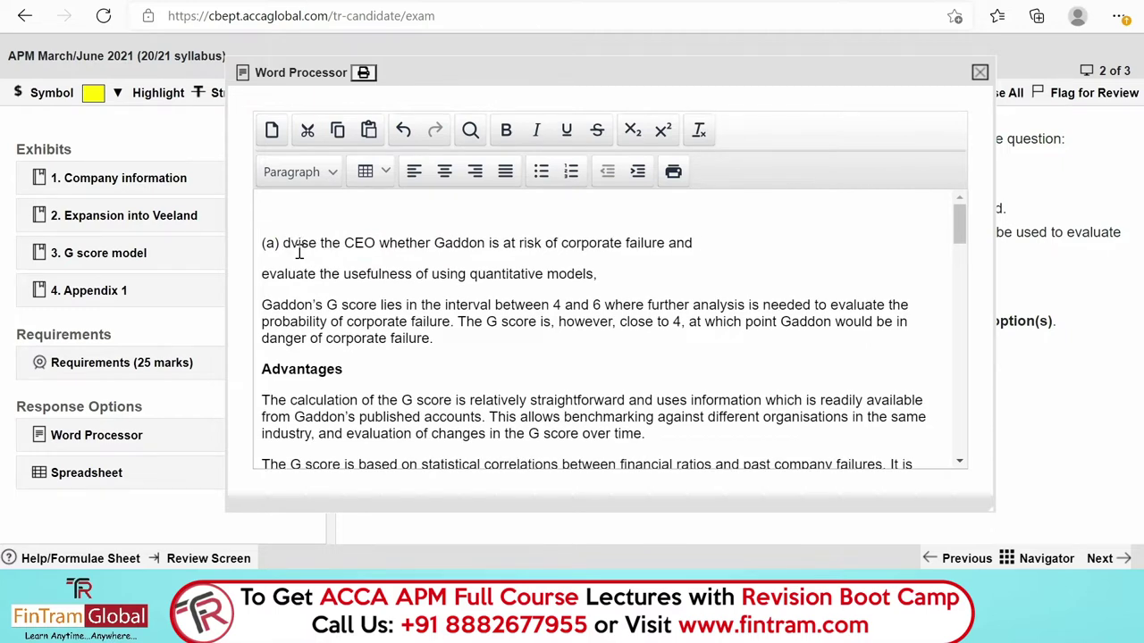
pyautogui.press('Delete')
pyautogui.press('Delete')
pyautogui.press('Delete')
pyautogui.press('Delete')
pyautogui.press('Delete')
pyautogui.press('Delete')
pyautogui.press('Delete')
pyautogui.press('Delete')
pyautogui.press('Delete')
pyautogui.press('Delete')
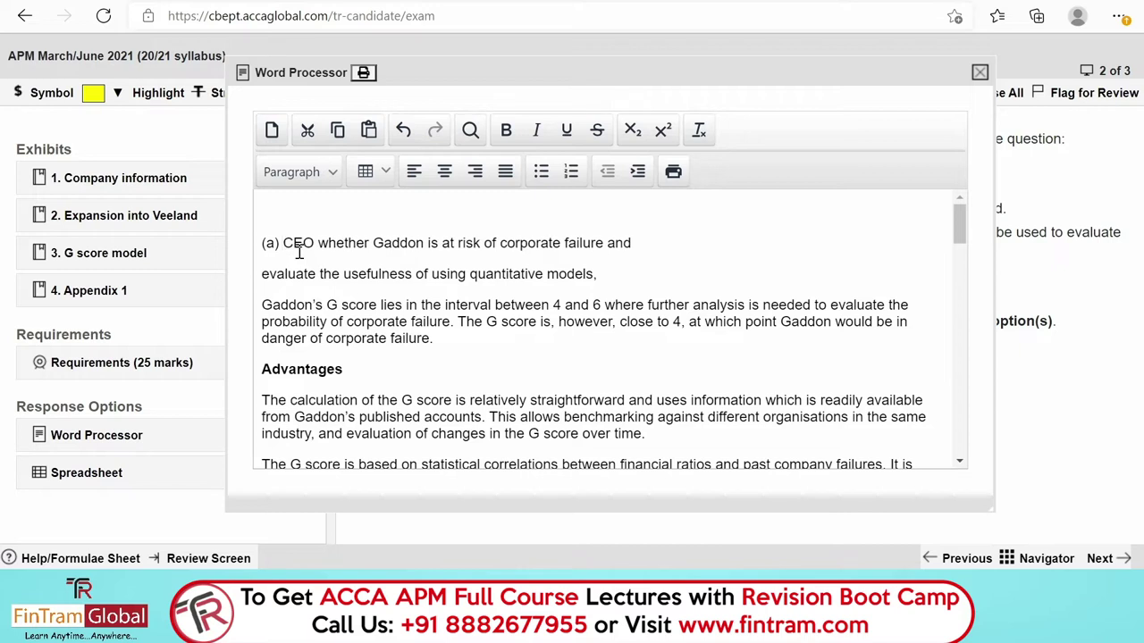
pyautogui.press('Delete')
pyautogui.press('Delete')
pyautogui.press('Delete')
pyautogui.press('Delete')
pyautogui.press('Delete')
pyautogui.press('Delete')
pyautogui.press('Delete')
pyautogui.press('Delete')
pyautogui.press('Delete')
pyautogui.press('Delete')
pyautogui.press('Delete')
pyautogui.press('Delete')
pyautogui.press('Delete')
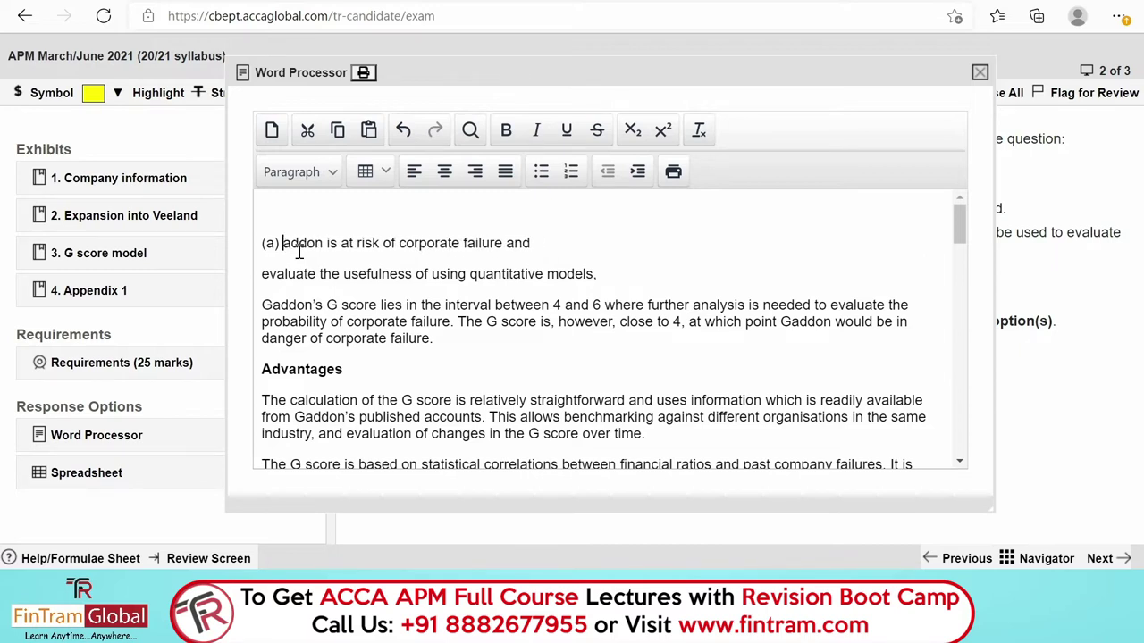
pyautogui.press('Delete')
pyautogui.press('Delete')
pyautogui.press('Delete')
pyautogui.press('Delete')
pyautogui.press('Delete')
pyautogui.press('Delete')
pyautogui.press('Delete')
pyautogui.press('Delete')
pyautogui.press('Delete')
pyautogui.press('Delete')
pyautogui.press('Delete')
pyautogui.press('Delete')
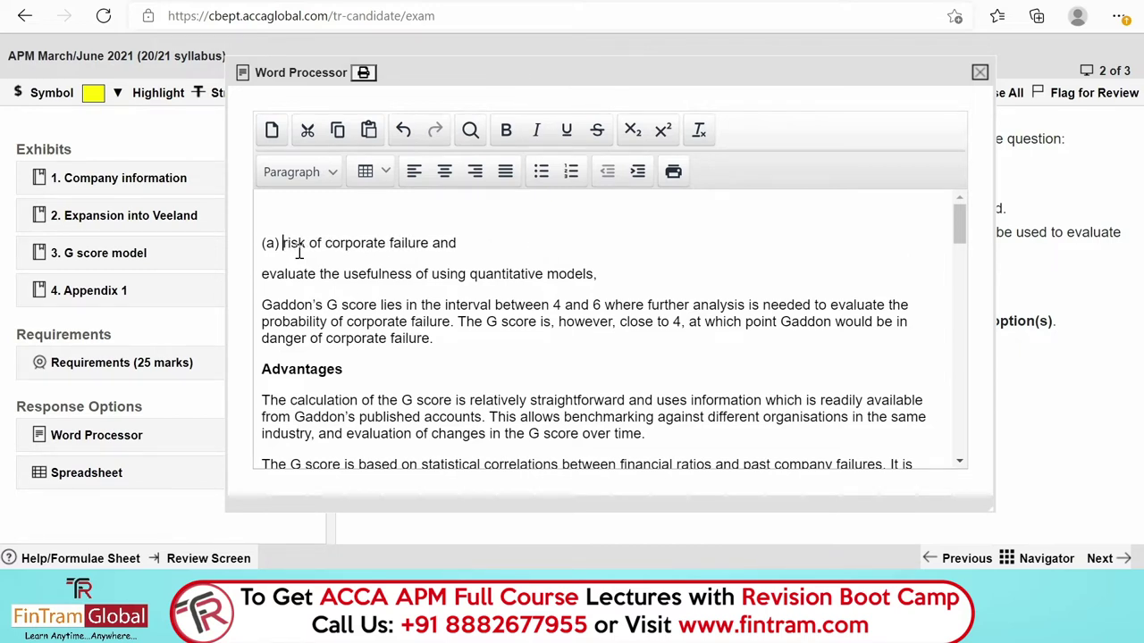
pyautogui.press('Delete')
pyautogui.write('R')
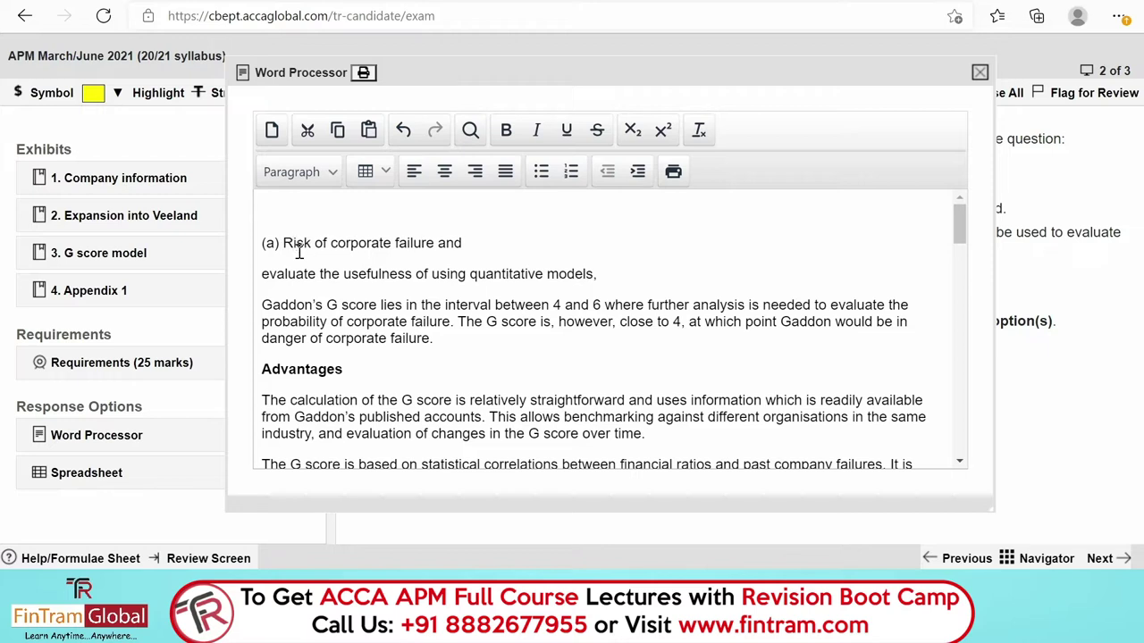
pyautogui.press('Right')
pyautogui.press('Right')
pyautogui.write('for Gaddon')
# Remove the leftover 'and' and make 'Risk of corporate failure for Gaddon' bold.
pyautogui.hotkey('shift', 'End')
pyautogui.press('Delete')
pyautogui.moveTo(511, 244); pyautogui.dragTo(282, 246)
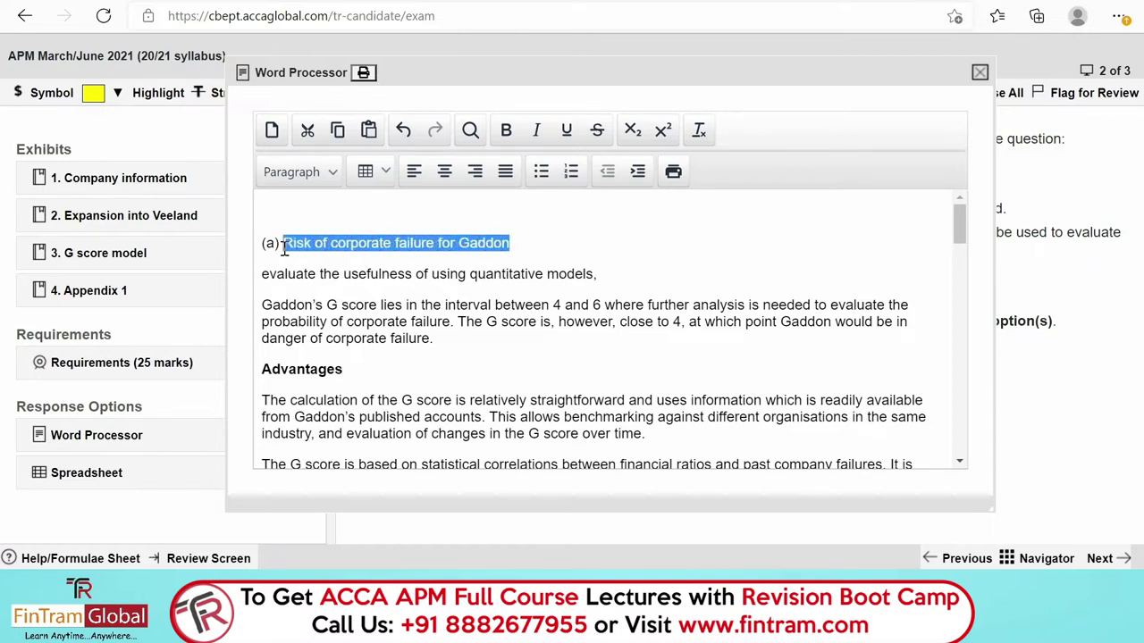
pyautogui.hotkey('ctrl', 'b')
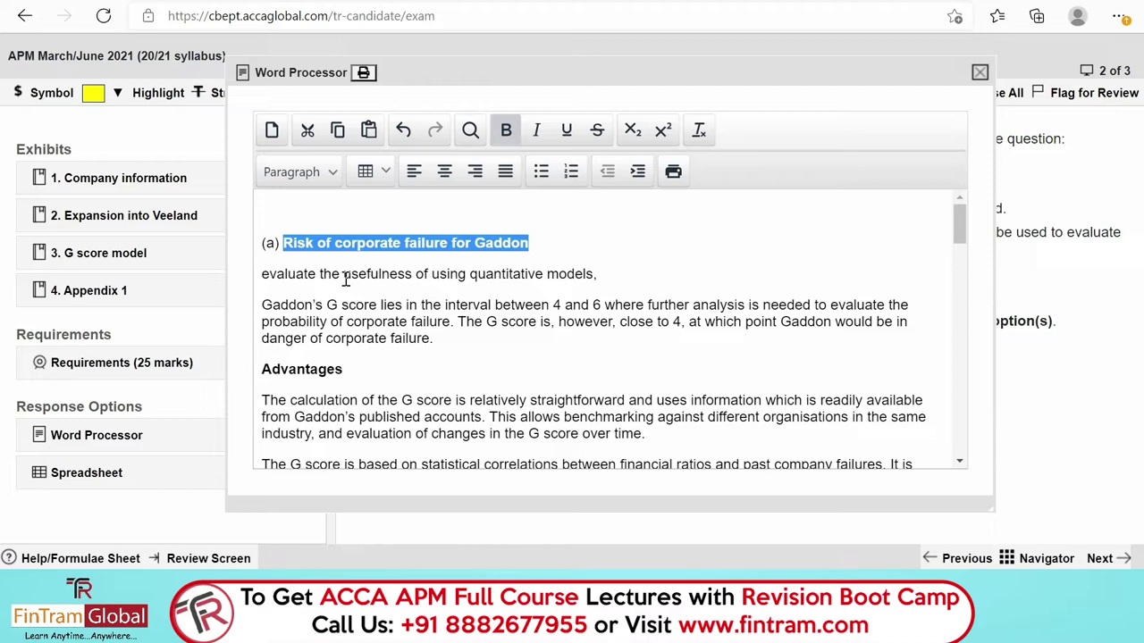
# Change the next line's opening to 'Evaluation of the usefulness'.
pyautogui.click(269, 273)
pyautogui.press('BackSpace')
pyautogui.write('E')
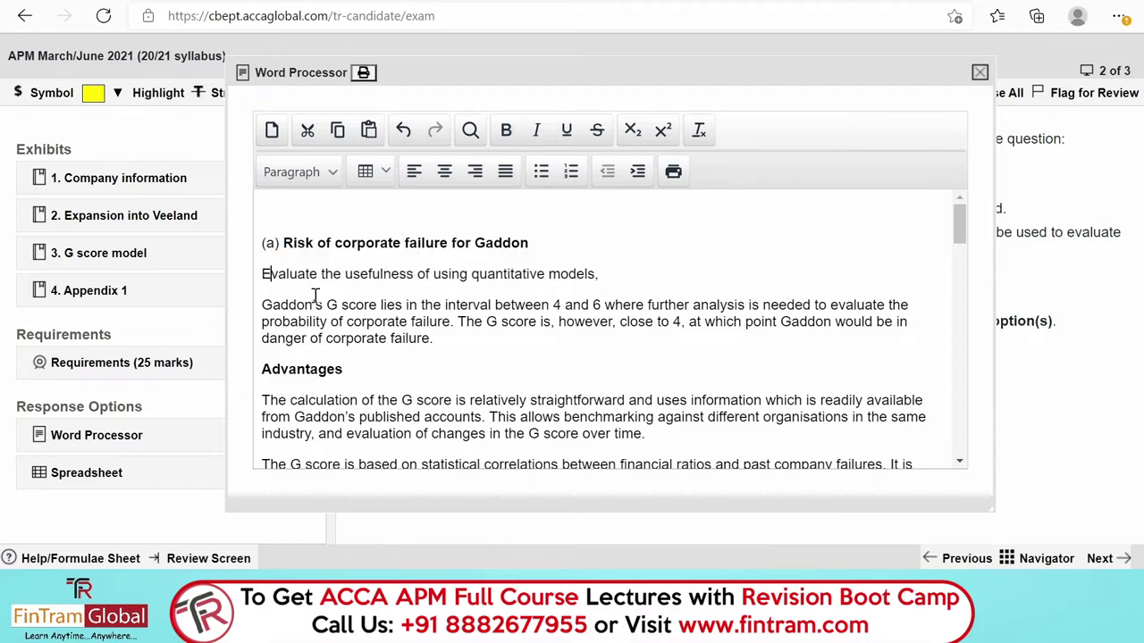
pyautogui.press('Delete')
pyautogui.press('Delete')
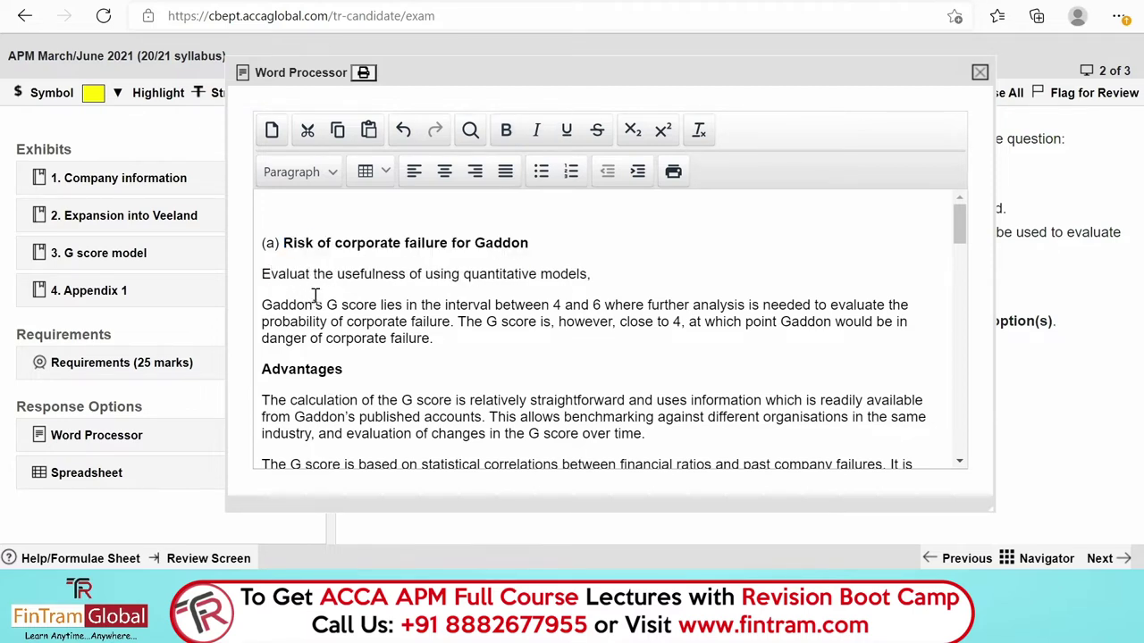
pyautogui.write('tion')
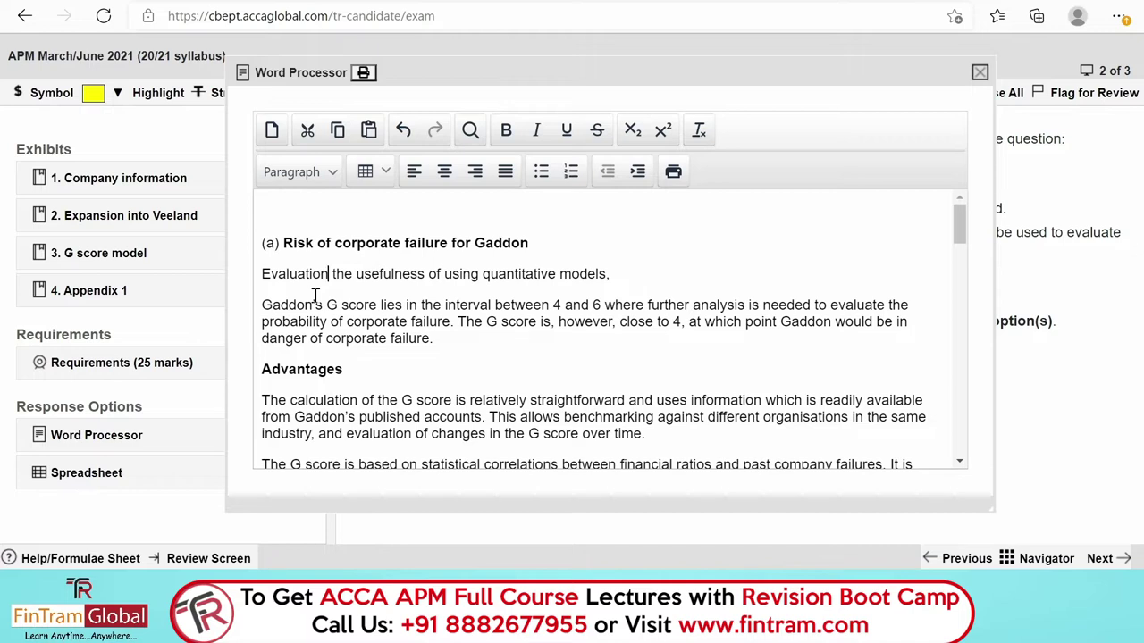
pyautogui.press('Delete')
pyautogui.press('BackSpace')
pyautogui.press('BackSpace')
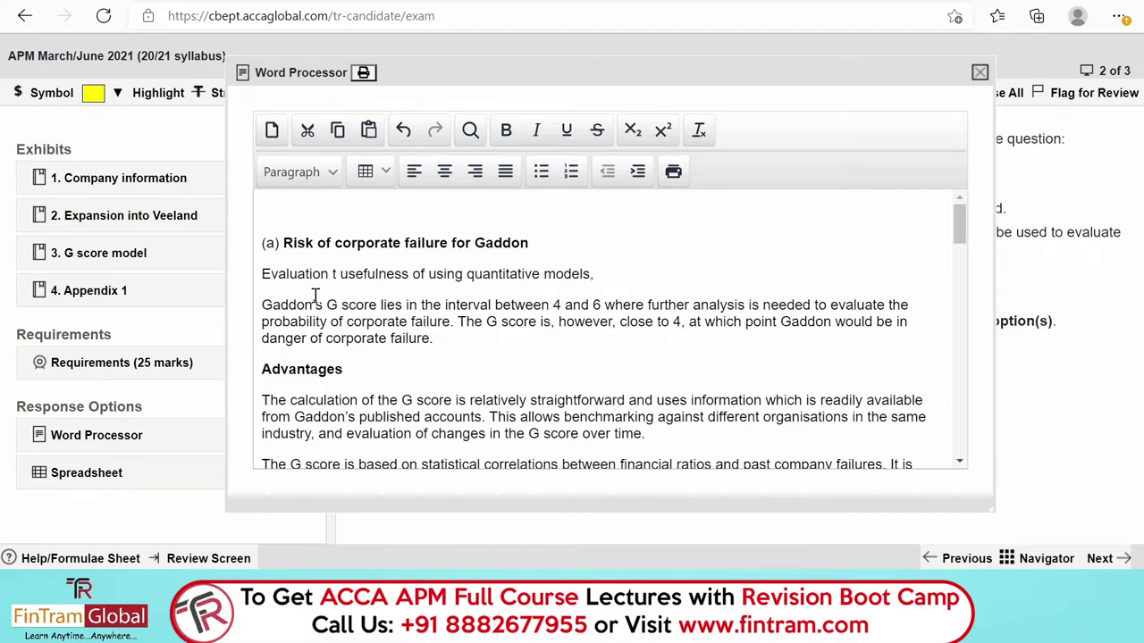
pyautogui.write('of')
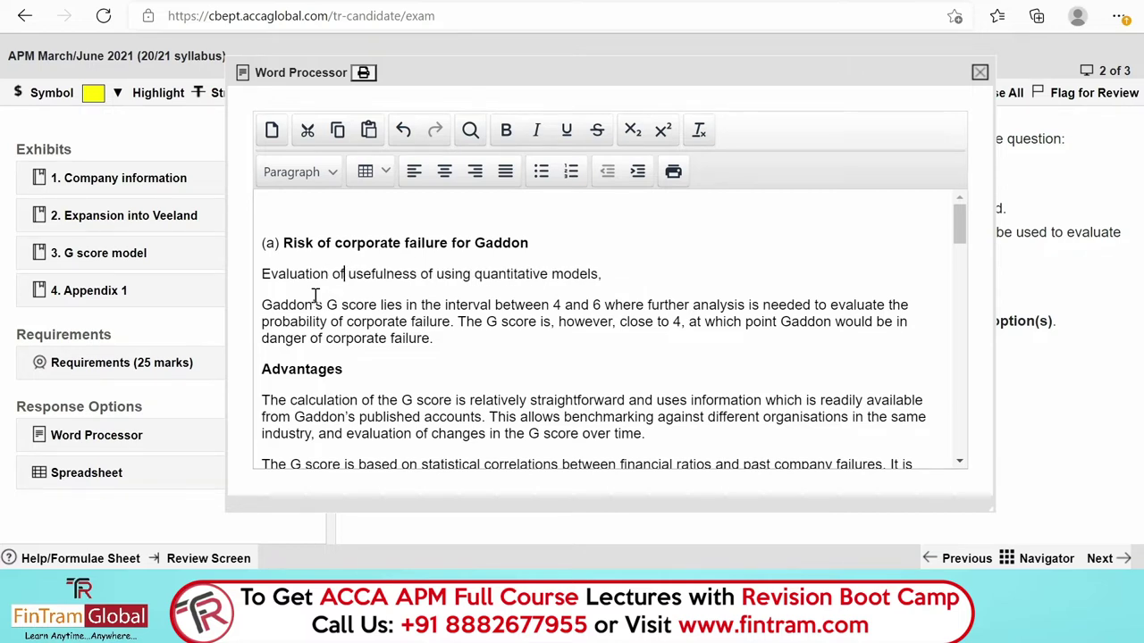
pyautogui.write(' the')
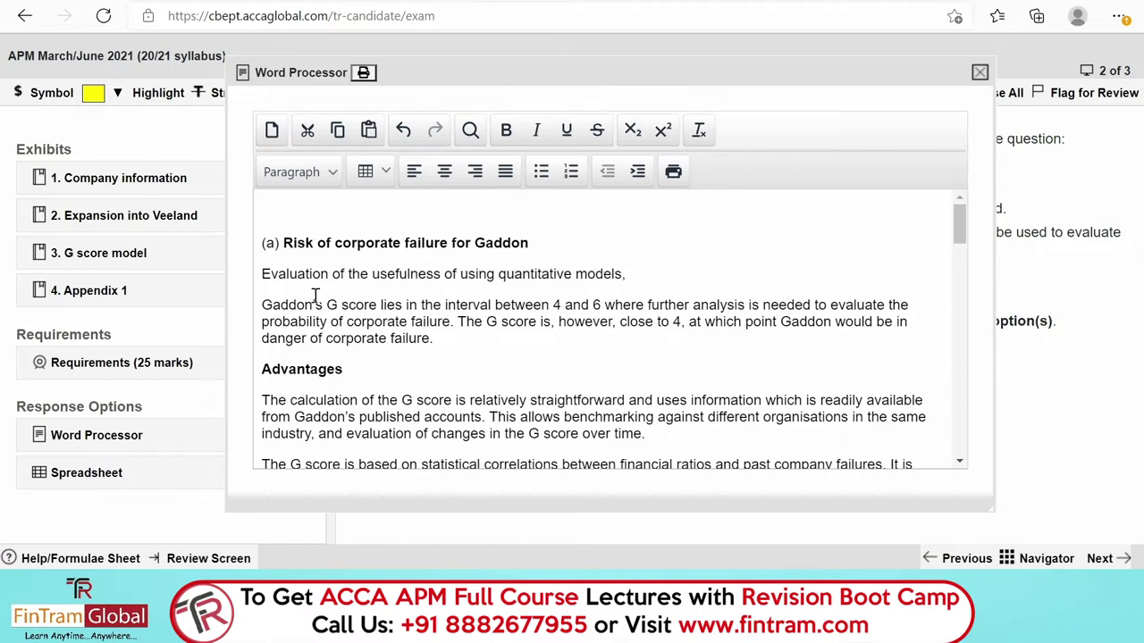
# Finish the line as 'Evaluation of the usefulness of the G Score Model' and bold it.
pyautogui.click(498, 274)
pyautogui.press('BackSpace')
pyautogui.press('BackSpace')
pyautogui.press('BackSpace')
pyautogui.press('BackSpace')
pyautogui.press('BackSpace')
pyautogui.press('BackSpace')
pyautogui.press('BackSpace')
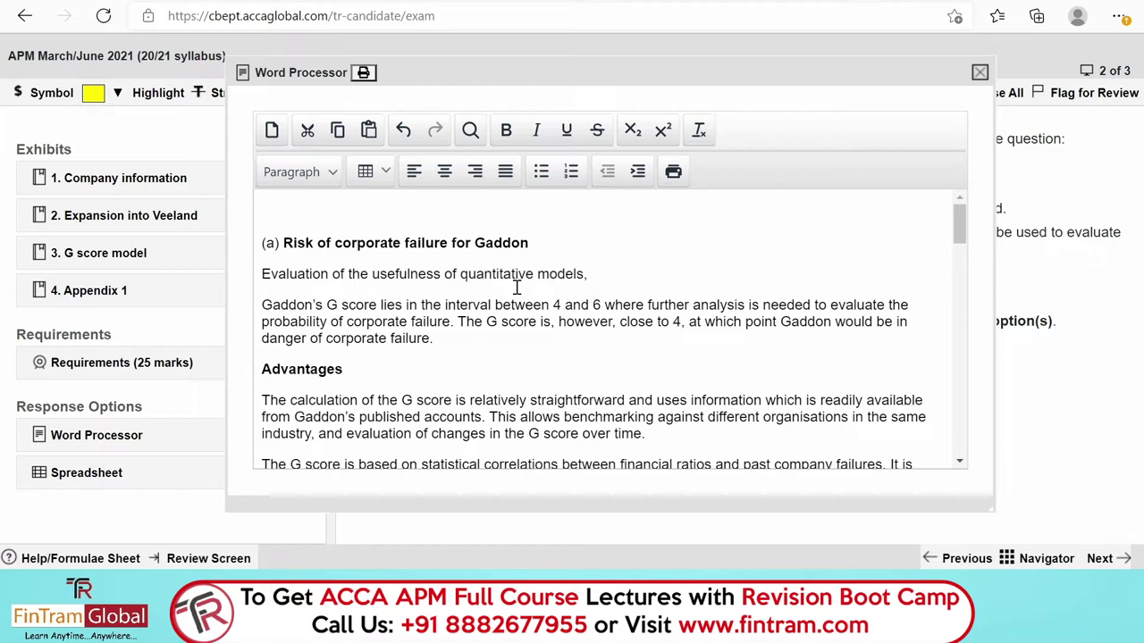
pyautogui.press('Delete')
pyautogui.press('Delete')
pyautogui.press('Delete')
pyautogui.press('Delete')
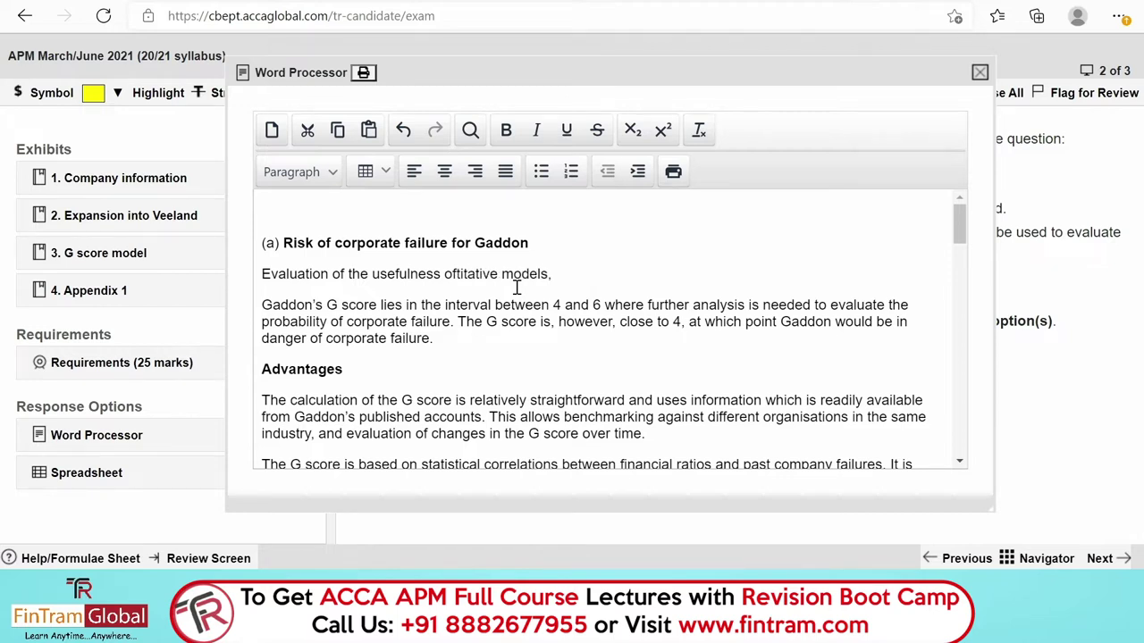
pyautogui.press('Delete')
pyautogui.press('Delete')
pyautogui.press('Delete')
pyautogui.press('Delete')
pyautogui.press('Delete')
pyautogui.press('Delete')
pyautogui.press('Delete')
pyautogui.press('Delete')
pyautogui.press('Delete')
pyautogui.press('Delete')
pyautogui.press('Delete')
pyautogui.press('Delete')
pyautogui.press('Delete')
pyautogui.press('Delete')
pyautogui.press('Delete')
pyautogui.press('Delete')
pyautogui.write('the G Score Mode')
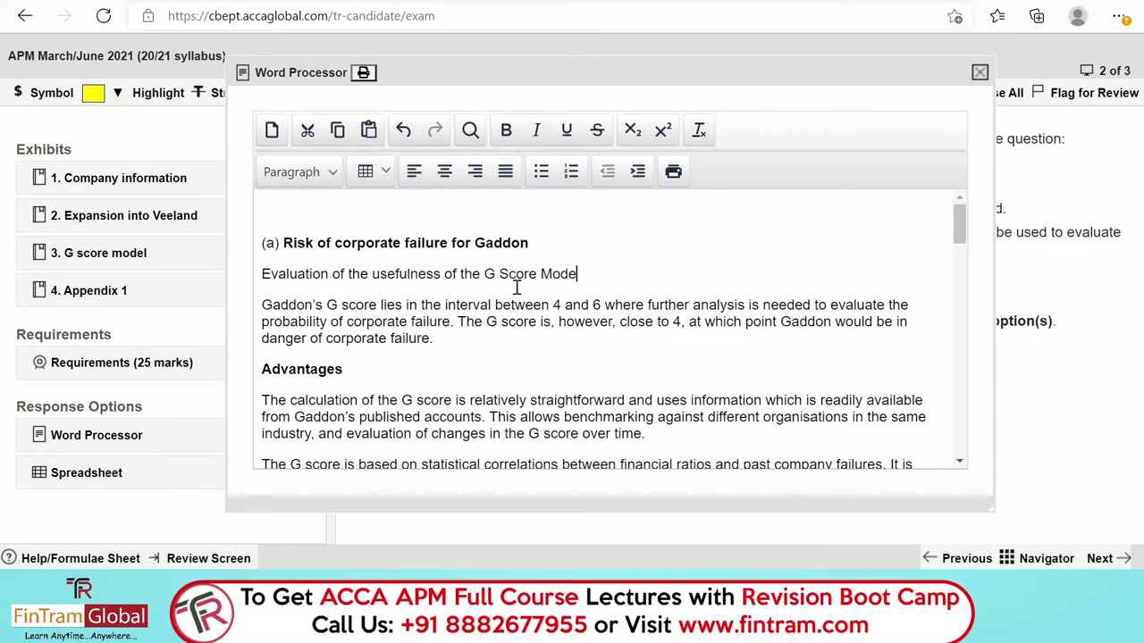
pyautogui.moveTo(583, 273); pyautogui.dragTo(229, 270)
pyautogui.hotkey('ctrl', 'c')
pyautogui.hotkey('ctrl', 'b')
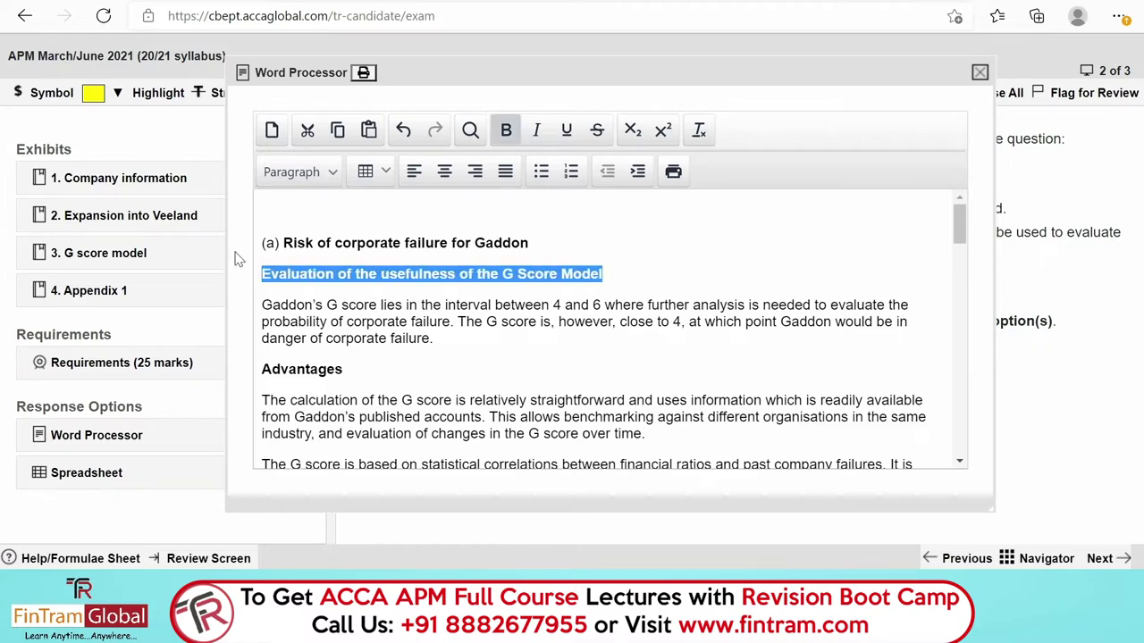
# Move the Evaluation heading above Advantages and put the Risk heading on its own line below '(a)'.
pyautogui.press('BackSpace')
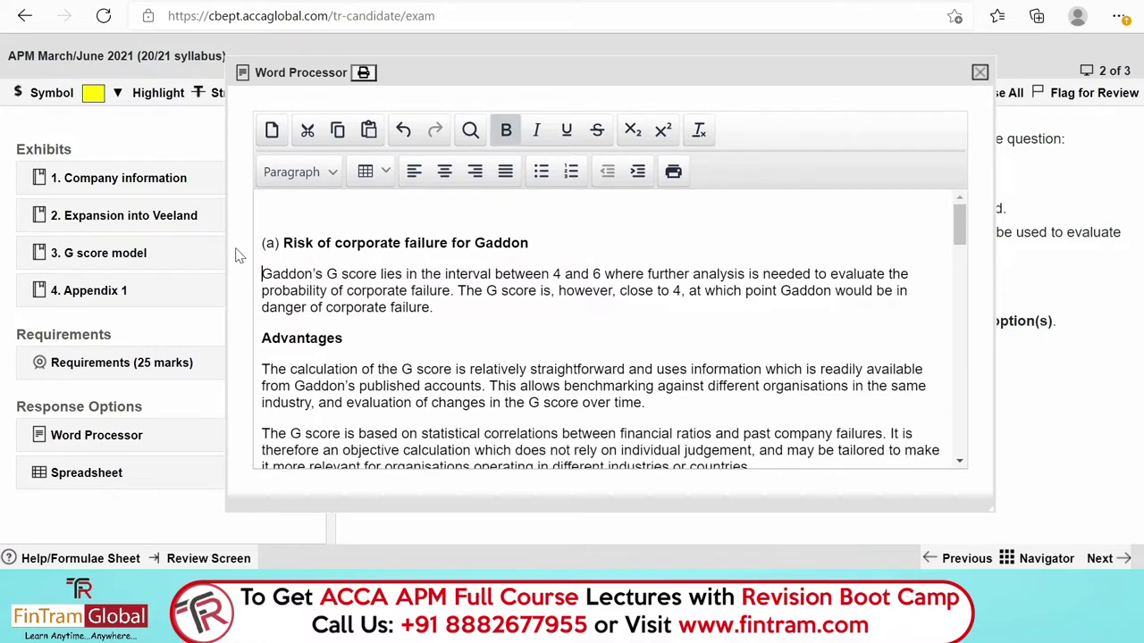
pyautogui.click(262, 338)
pyautogui.press('Return')
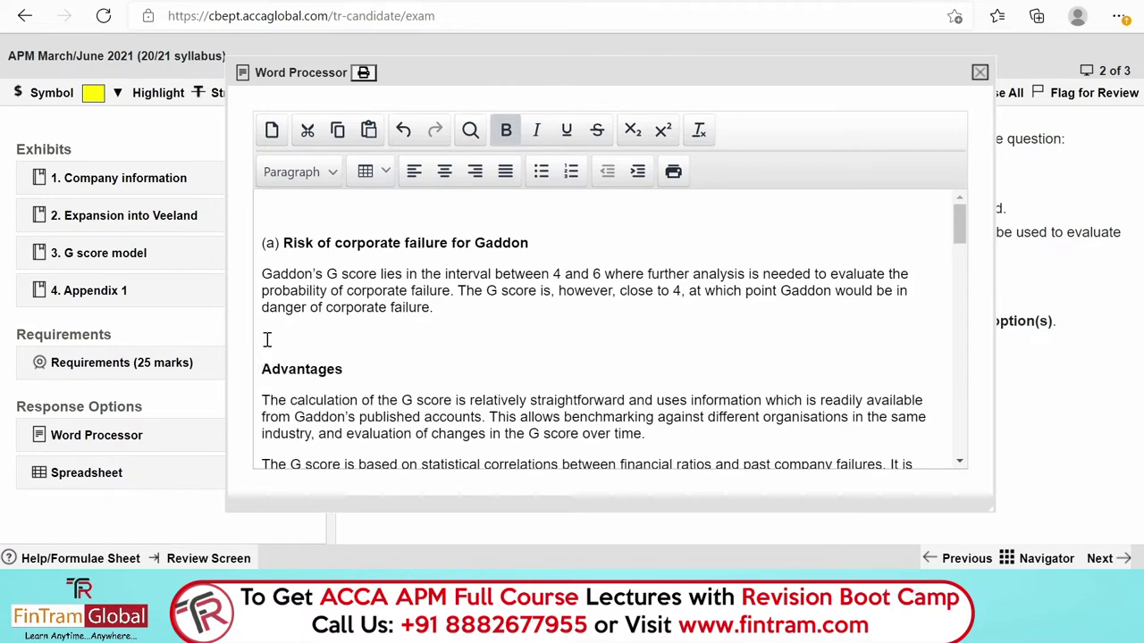
pyautogui.hotkey('ctrl', 'v')
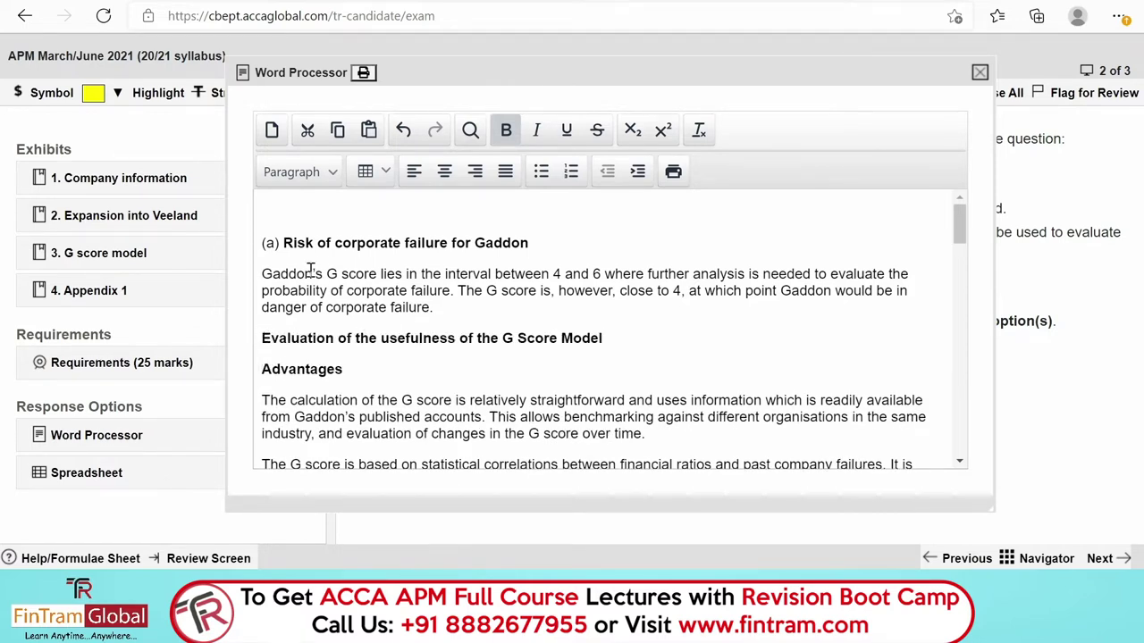
pyautogui.click(283, 245)
pyautogui.press('Return')
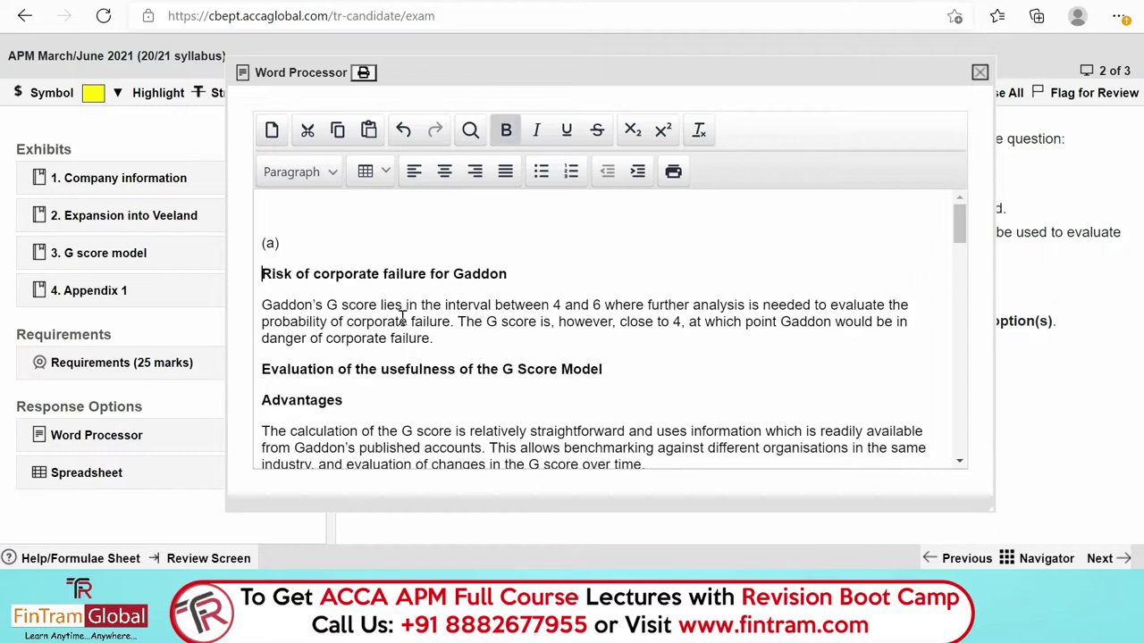